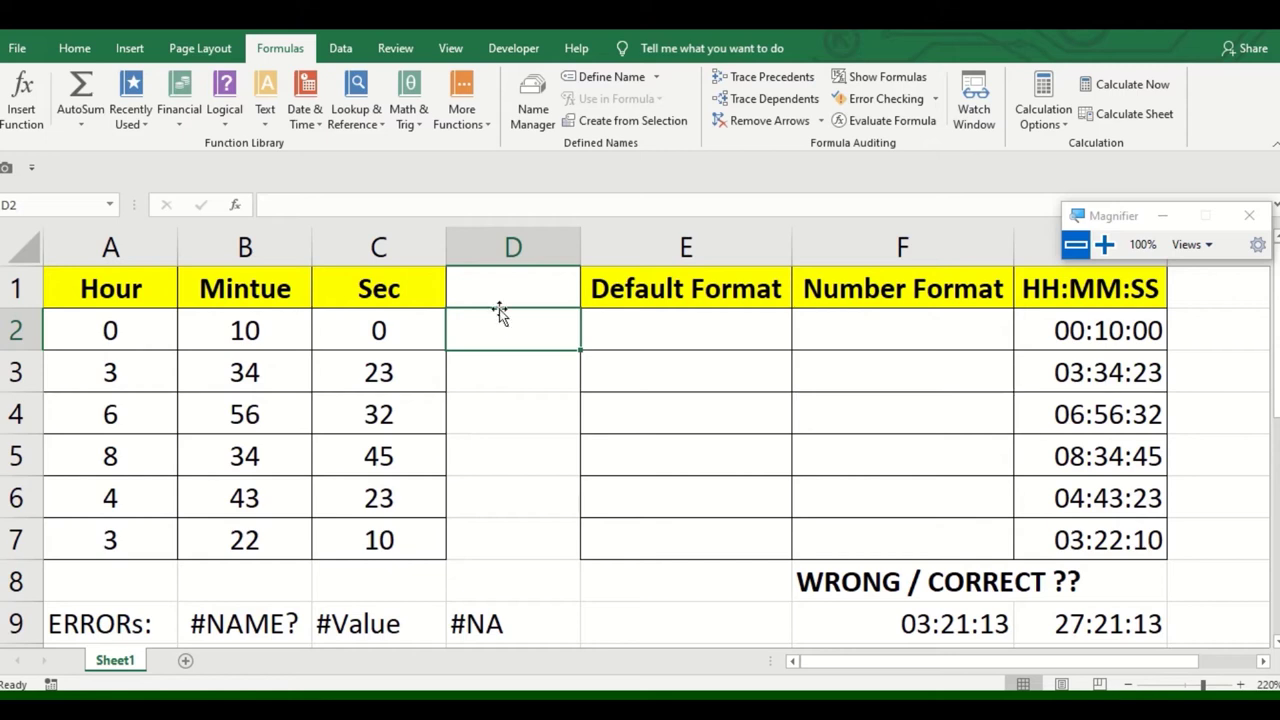
# Look through the ribbon's command tabs, returning to Formulas
pyautogui.click(499, 302)
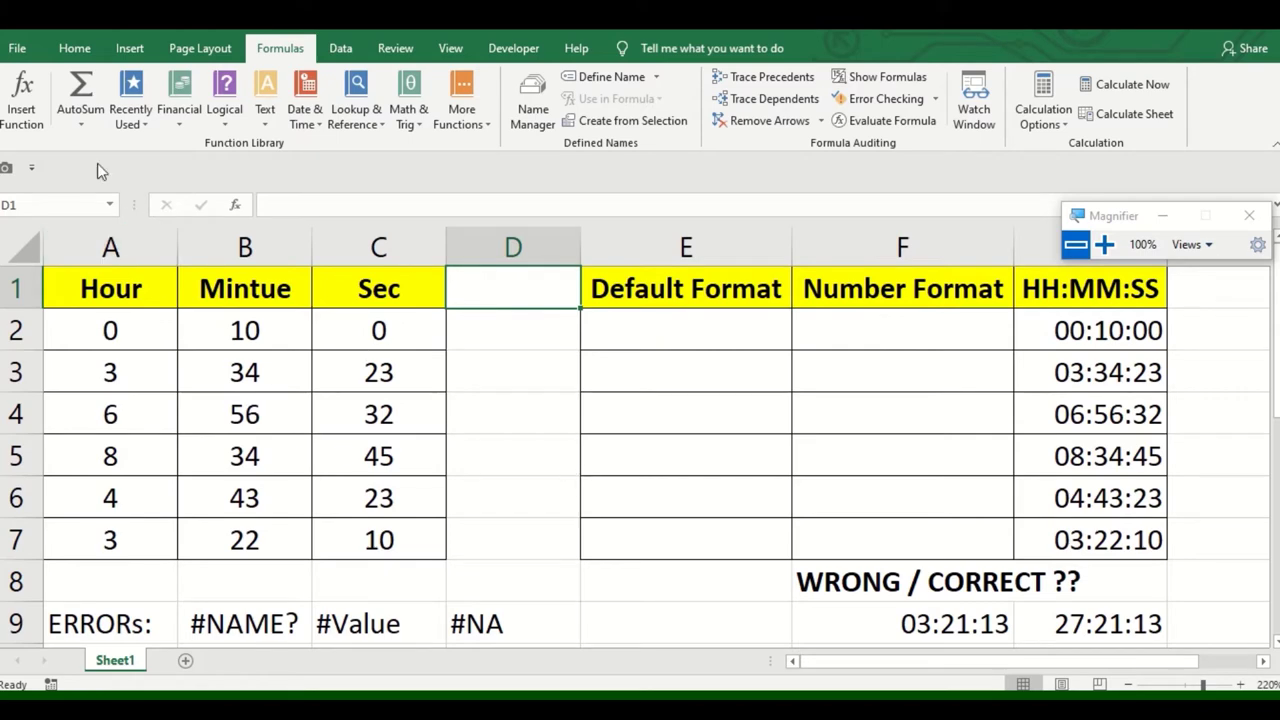
pyautogui.click(74, 50)
pyautogui.click(127, 52)
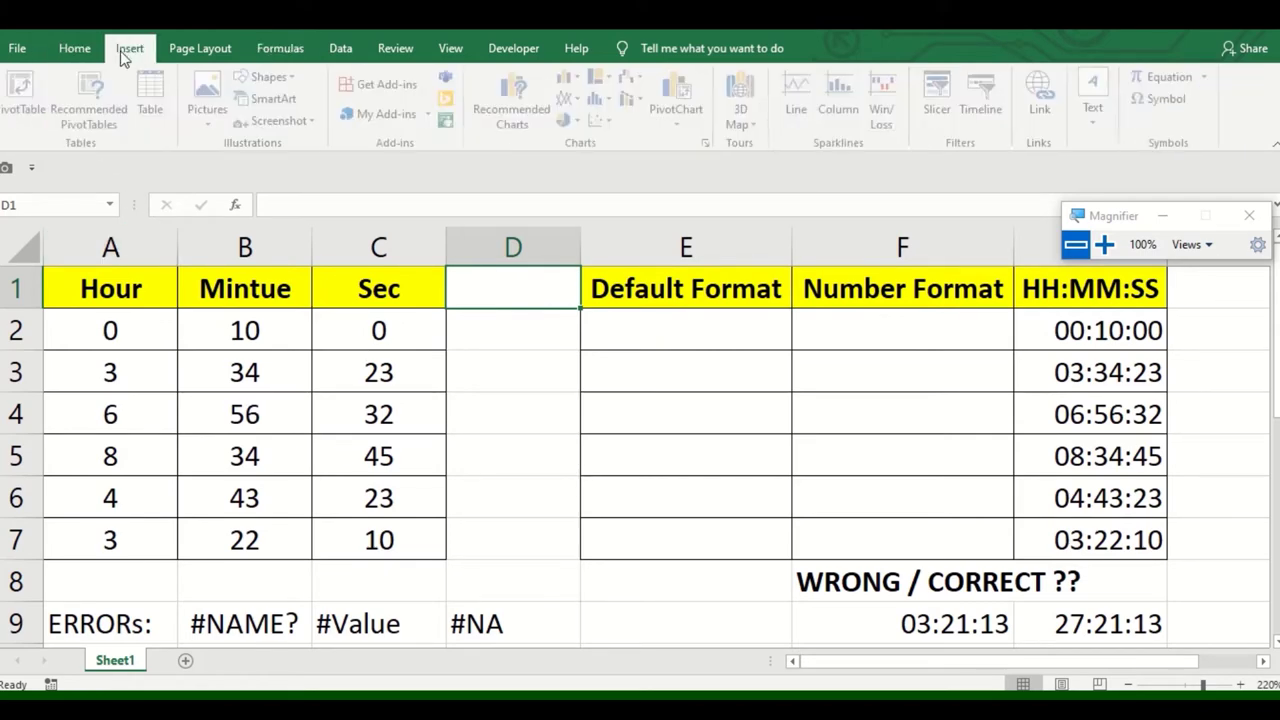
pyautogui.click(185, 52)
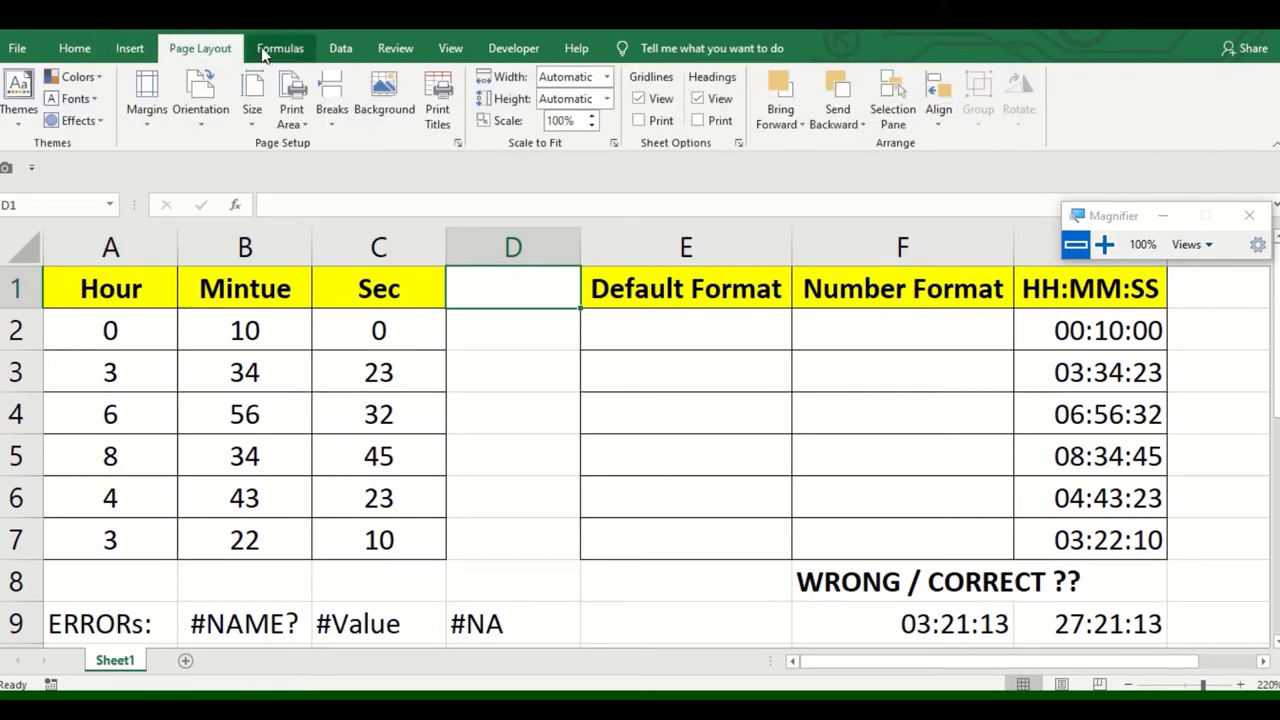
pyautogui.click(287, 50)
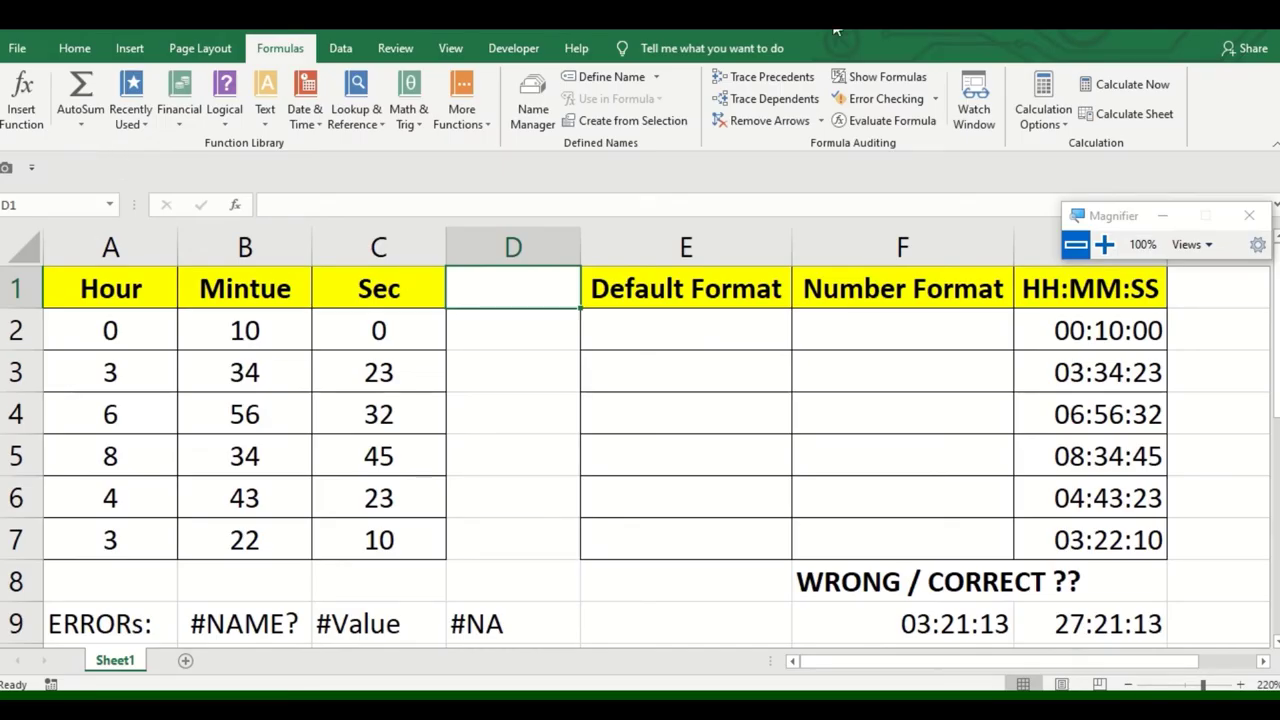
# Review the hour/minute/second table, its format columns, row 9 sums and error examples
pyautogui.click(500, 455)
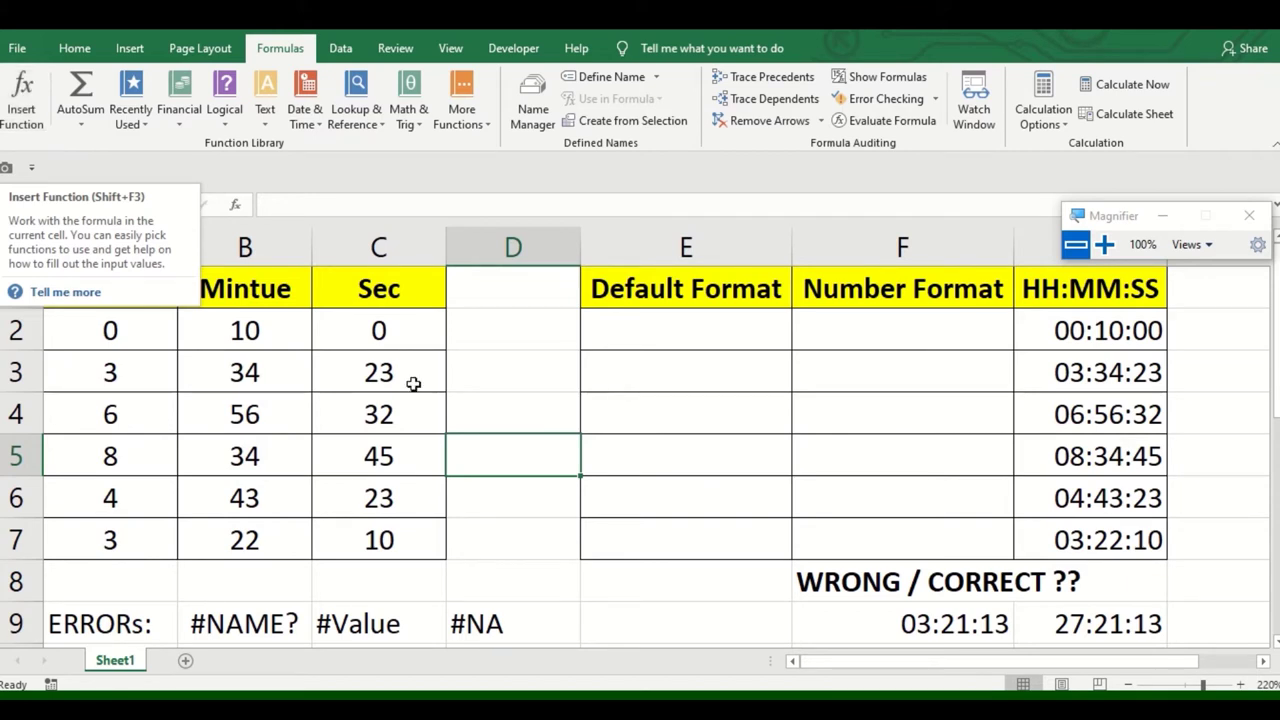
pyautogui.click(485, 358)
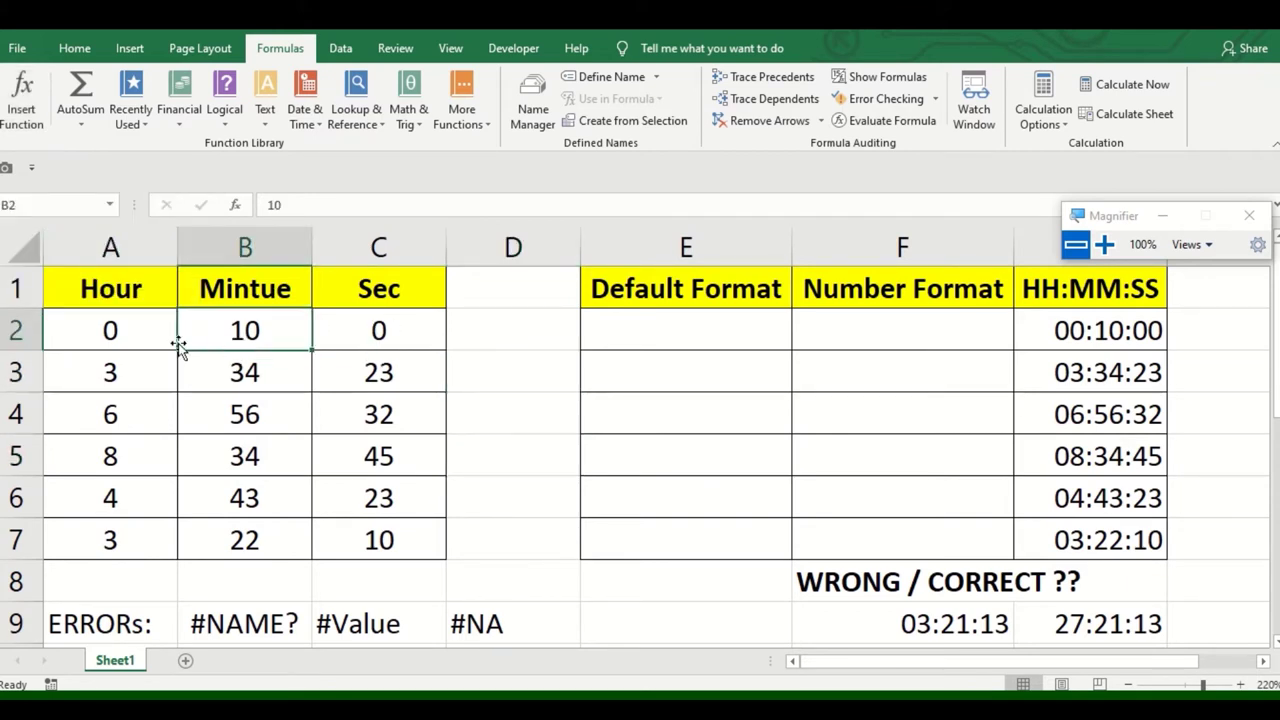
pyautogui.moveTo(130, 292); pyautogui.dragTo(409, 557)
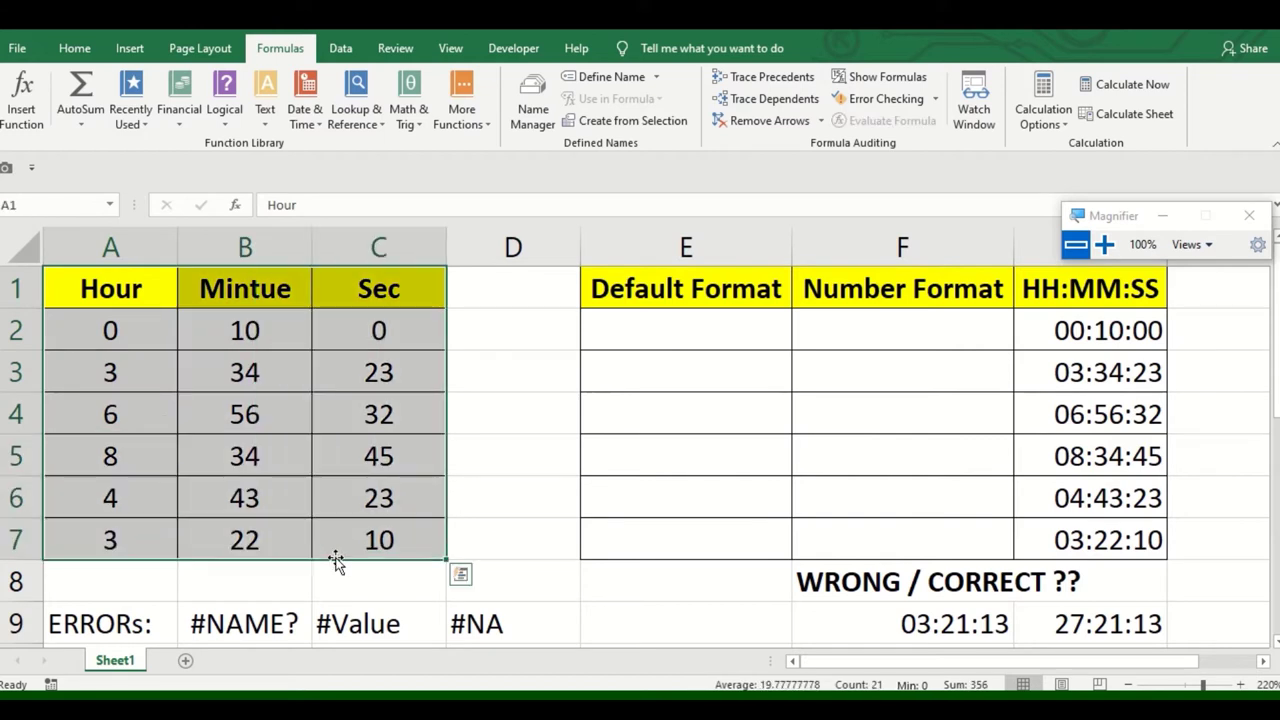
pyautogui.click(672, 292)
pyautogui.moveTo(679, 345); pyautogui.dragTo(703, 543)
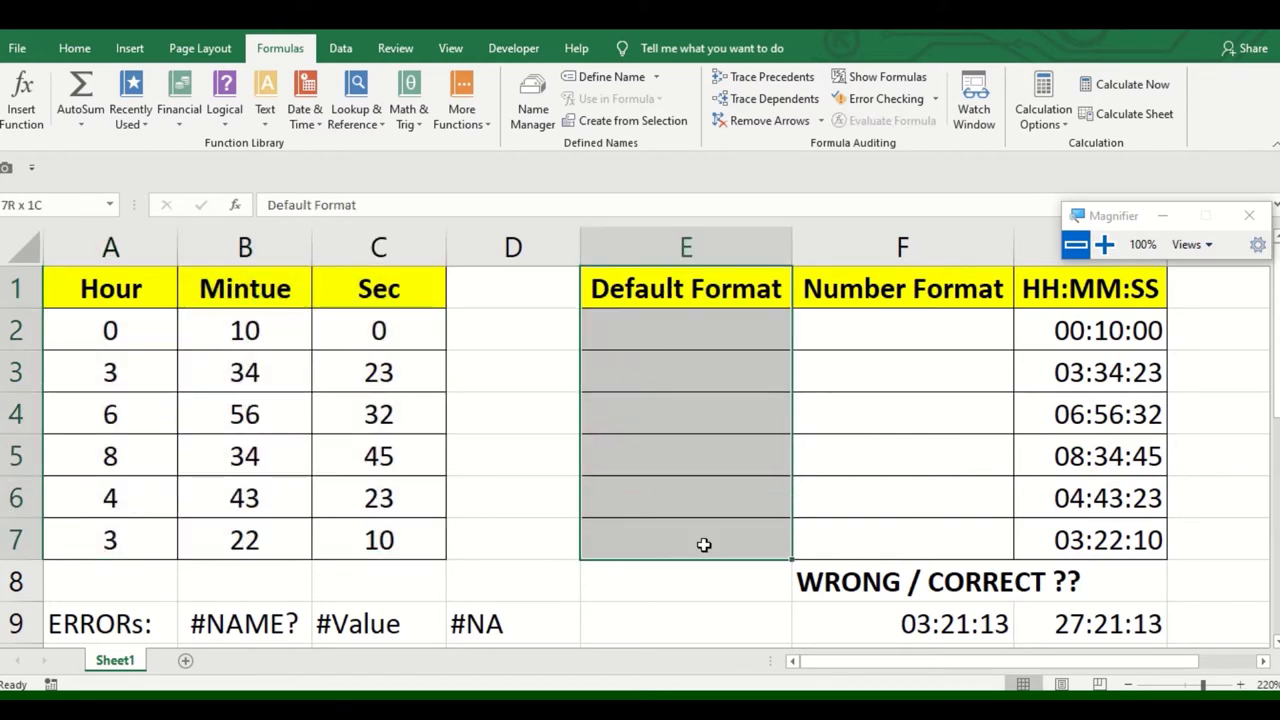
pyautogui.moveTo(938, 287)
pyautogui.mouseDown()
pyautogui.moveTo(938, 509)
pyautogui.moveTo(950, 524)
pyautogui.mouseUp()
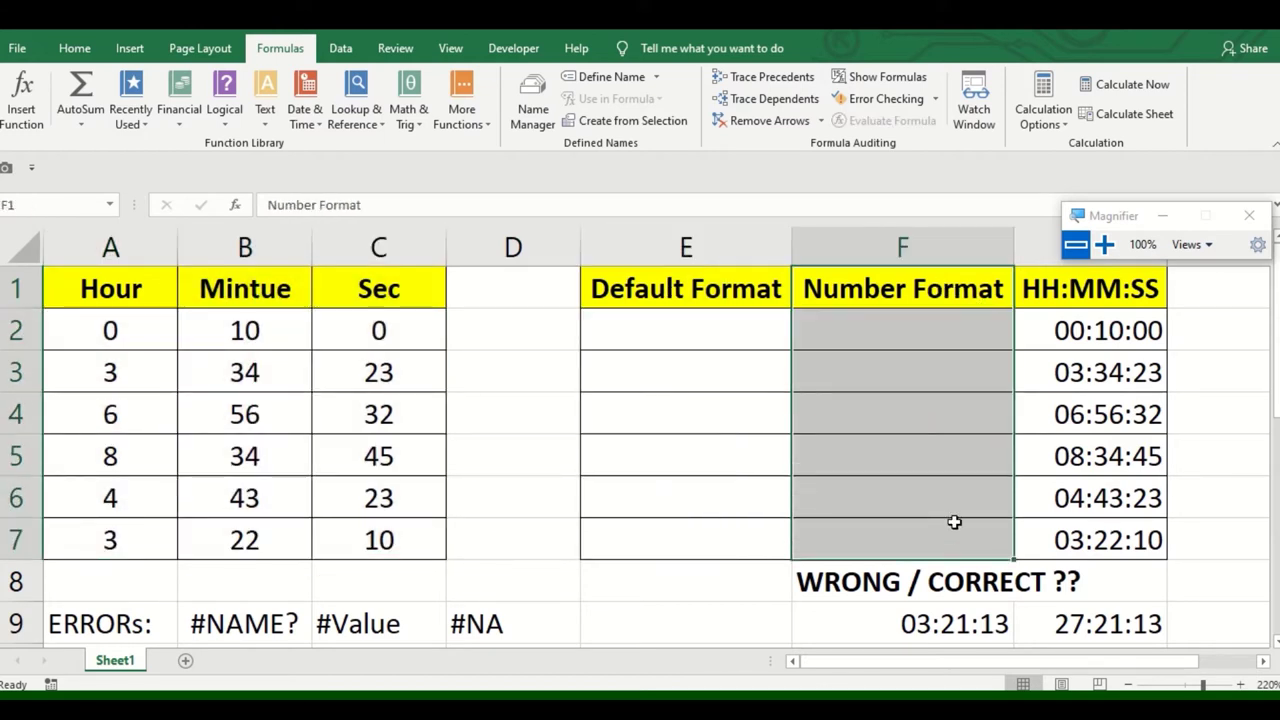
pyautogui.moveTo(1100, 292); pyautogui.dragTo(1104, 530)
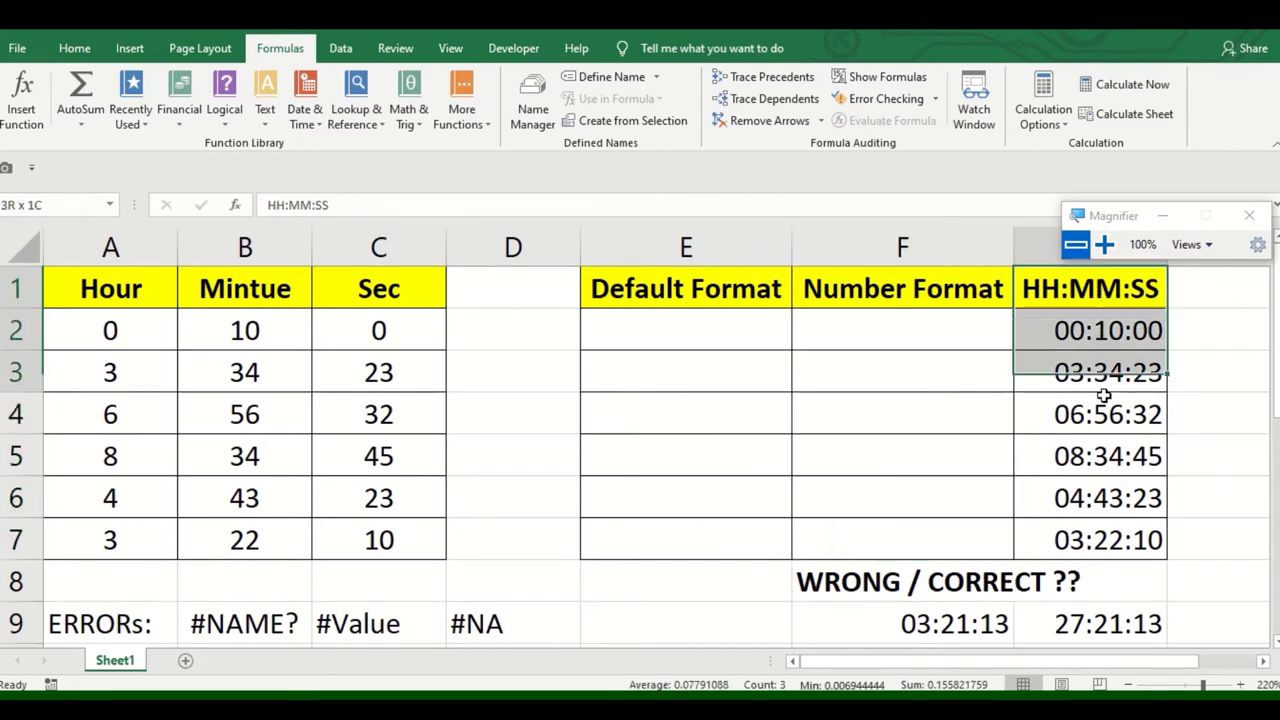
pyautogui.click(940, 578)
pyautogui.click(892, 636)
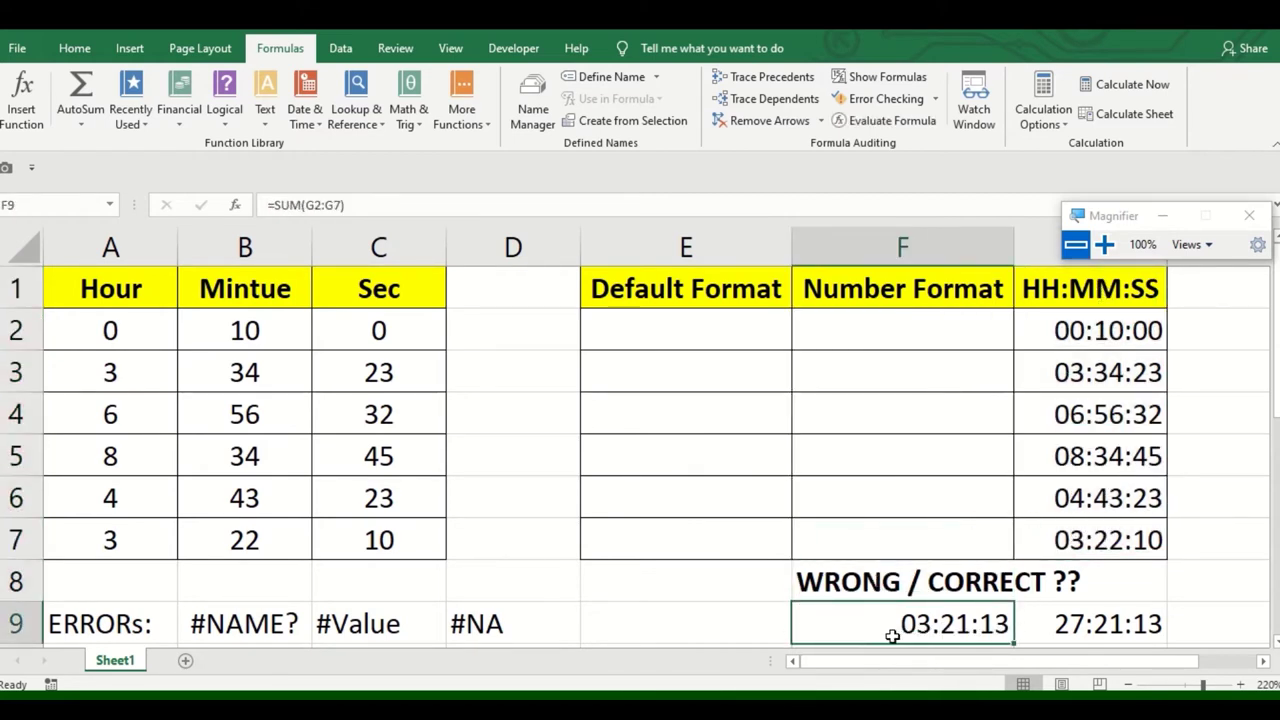
pyautogui.click(1090, 620)
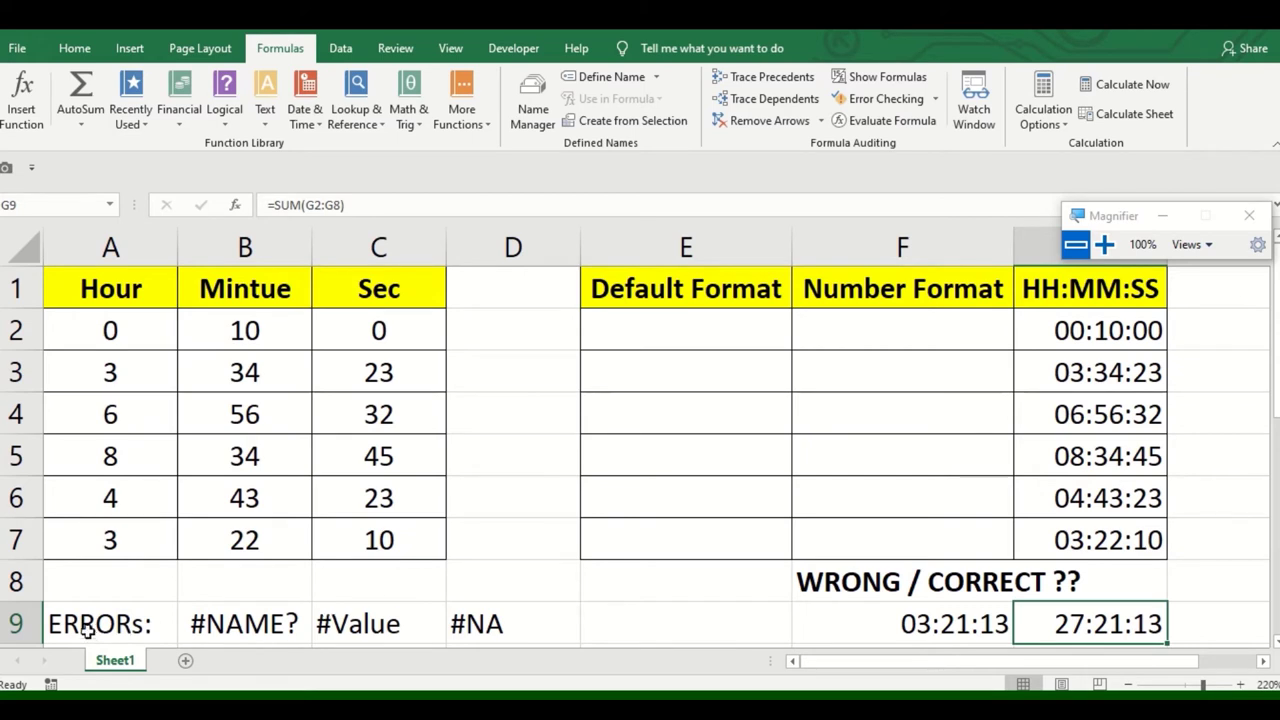
pyautogui.moveTo(90, 628); pyautogui.dragTo(600, 630)
pyautogui.click(284, 626)
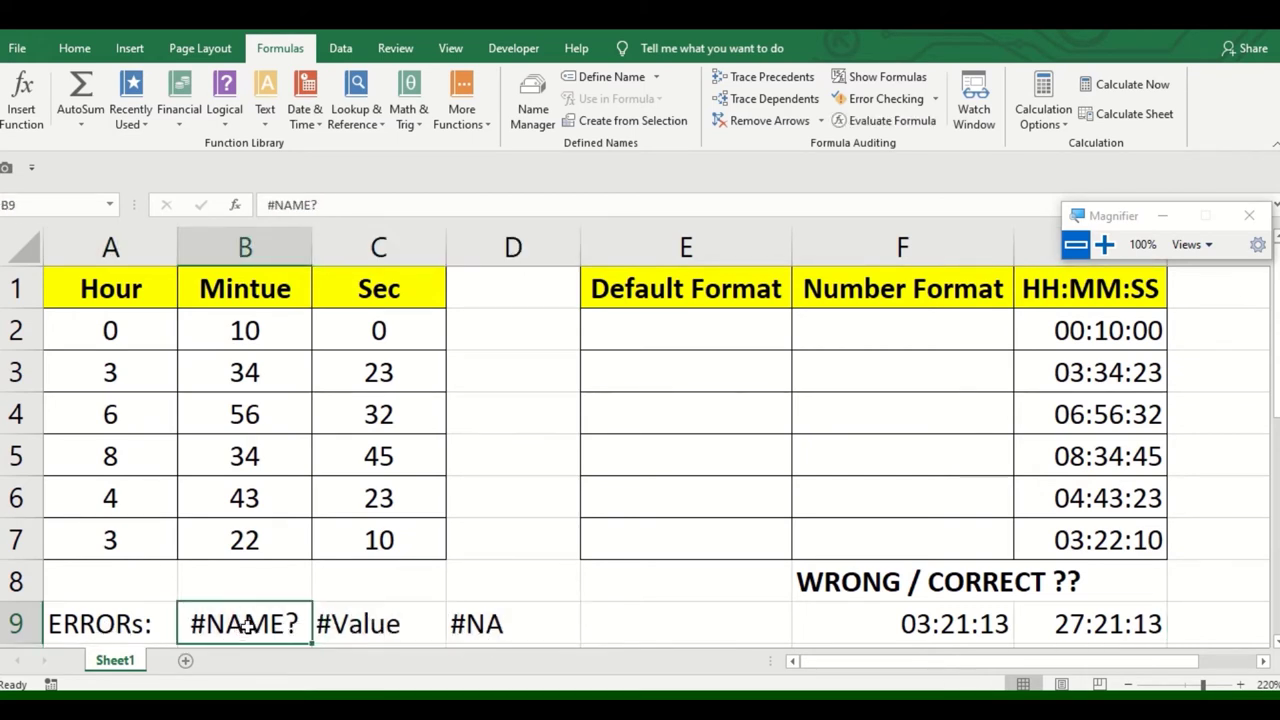
pyautogui.click(370, 622)
pyautogui.click(505, 620)
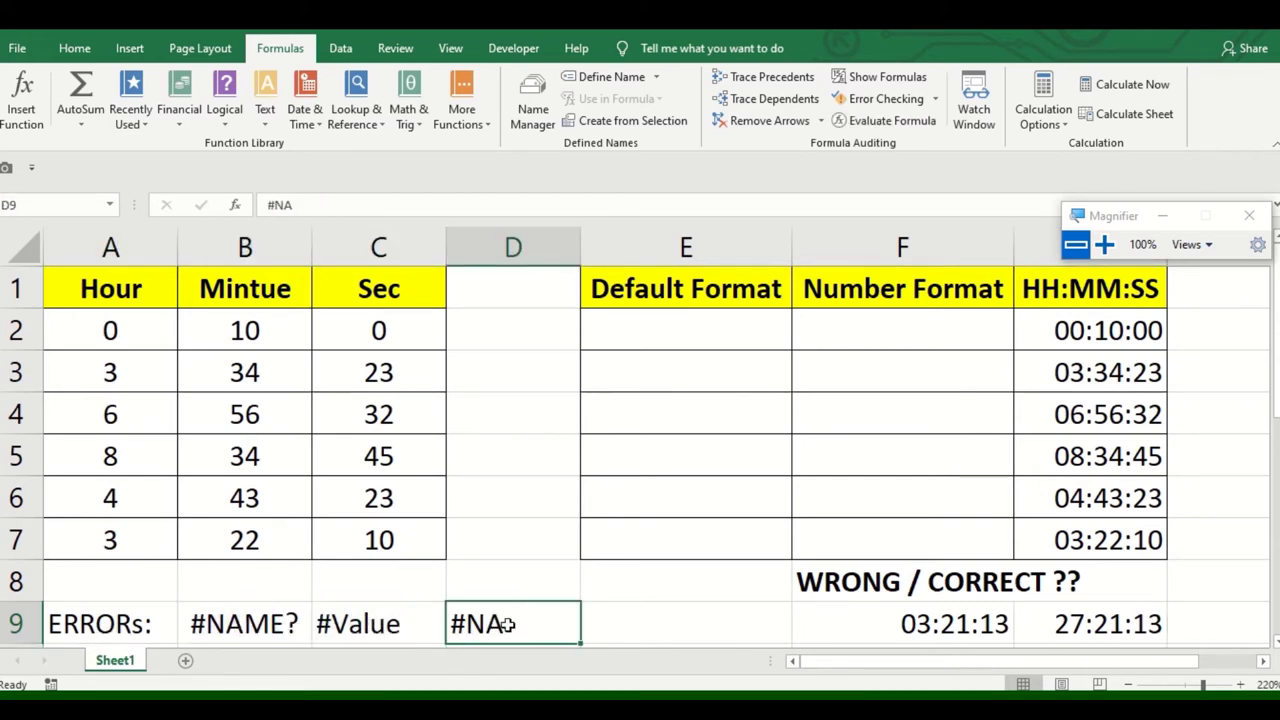
# For cell E2, find the TIME function through Insert Function and open its arguments
pyautogui.click(640, 338)
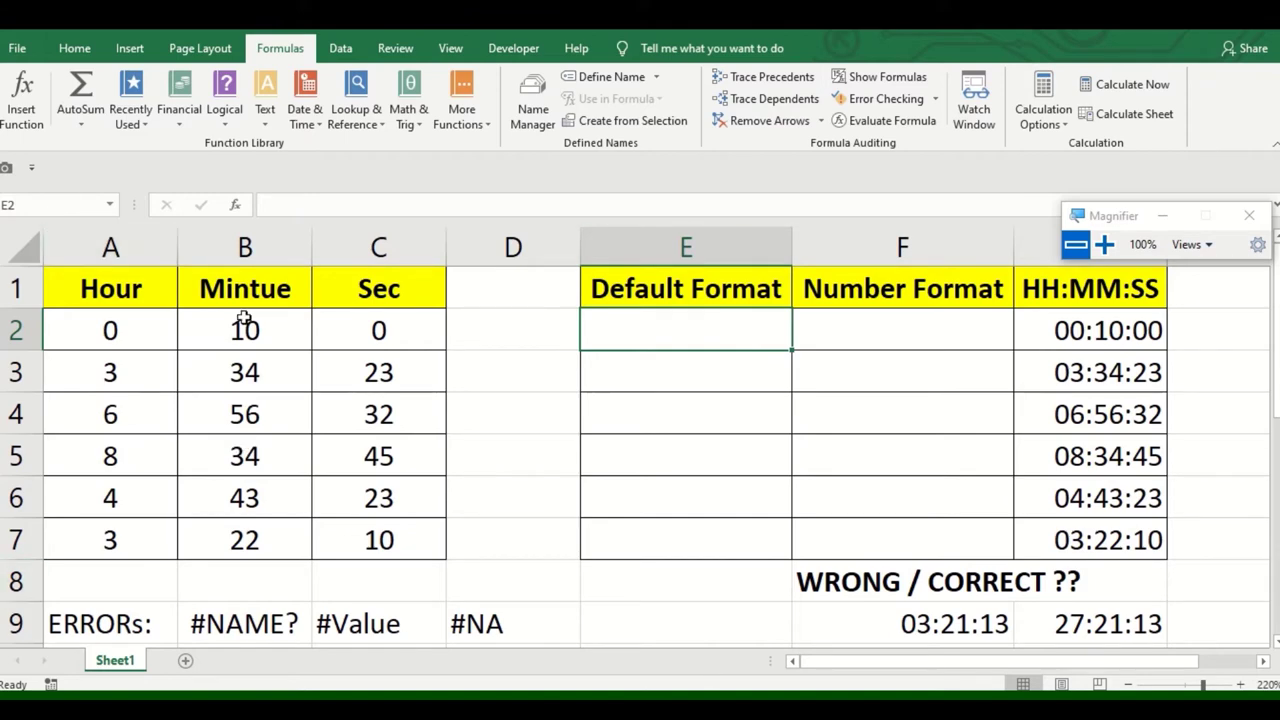
pyautogui.click(74, 48)
pyautogui.click(280, 48)
pyautogui.click(28, 110)
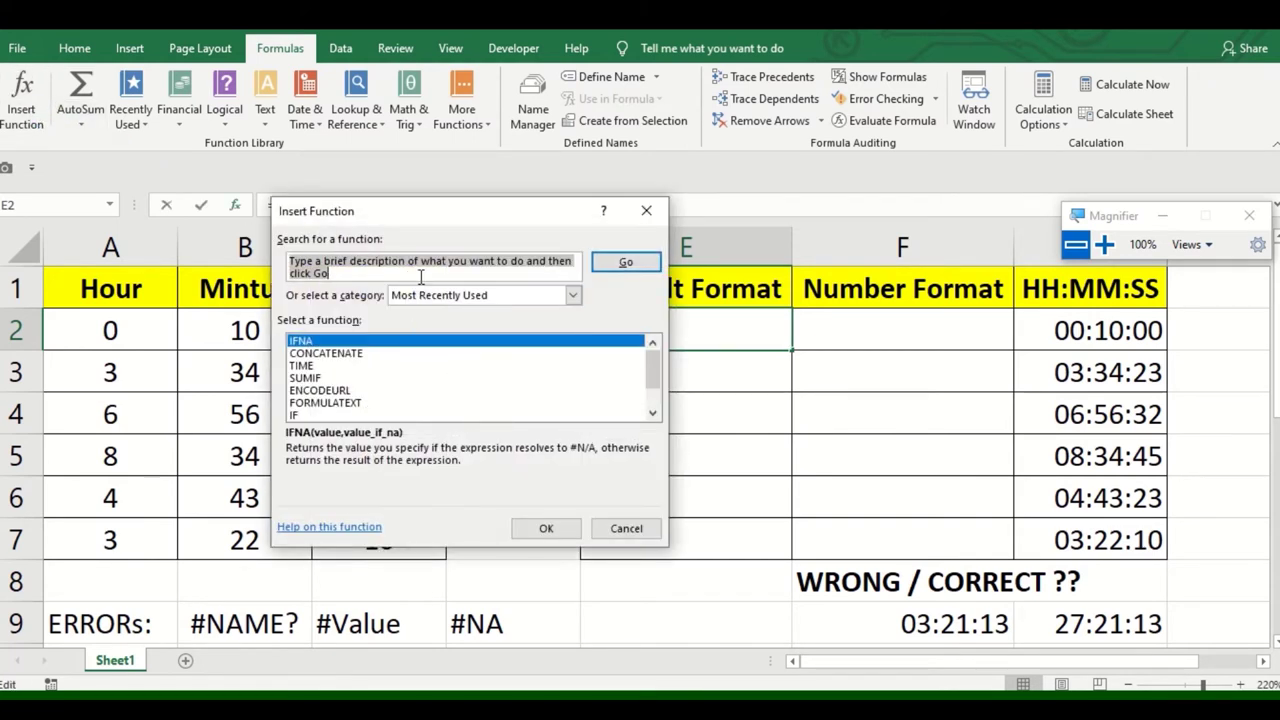
pyautogui.write('TI')
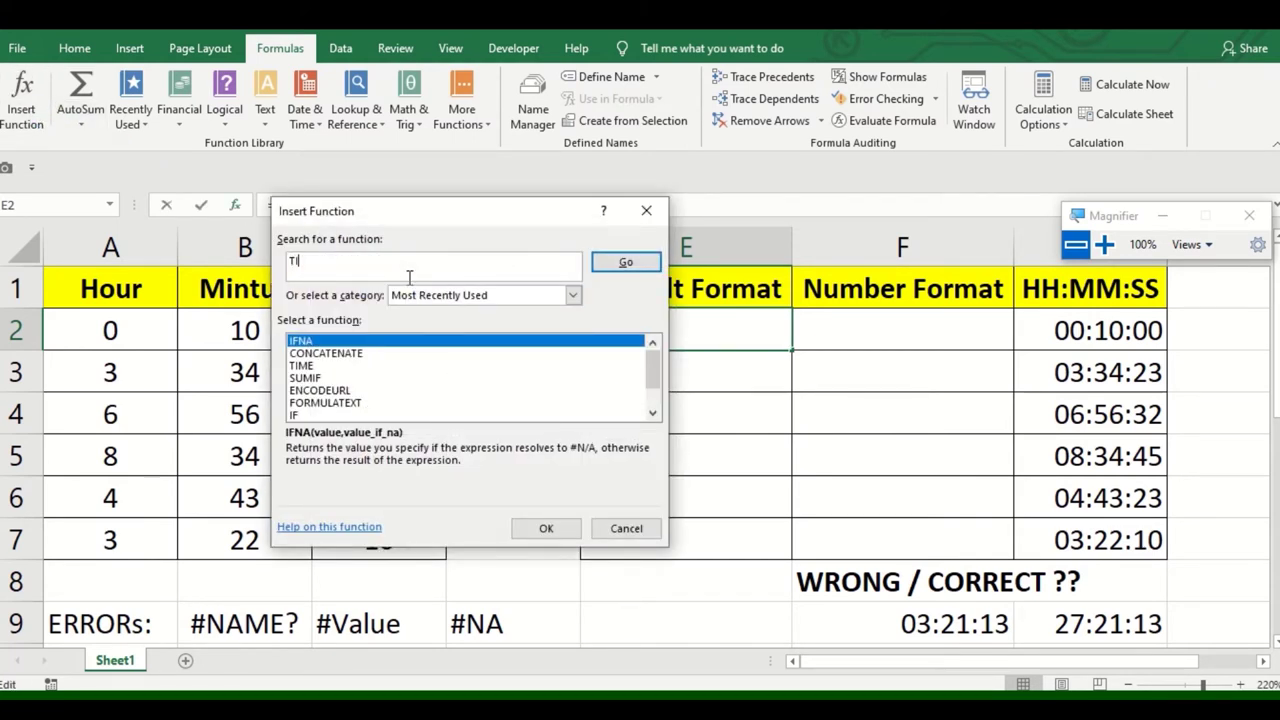
pyautogui.write('ME')
pyautogui.click(624, 264)
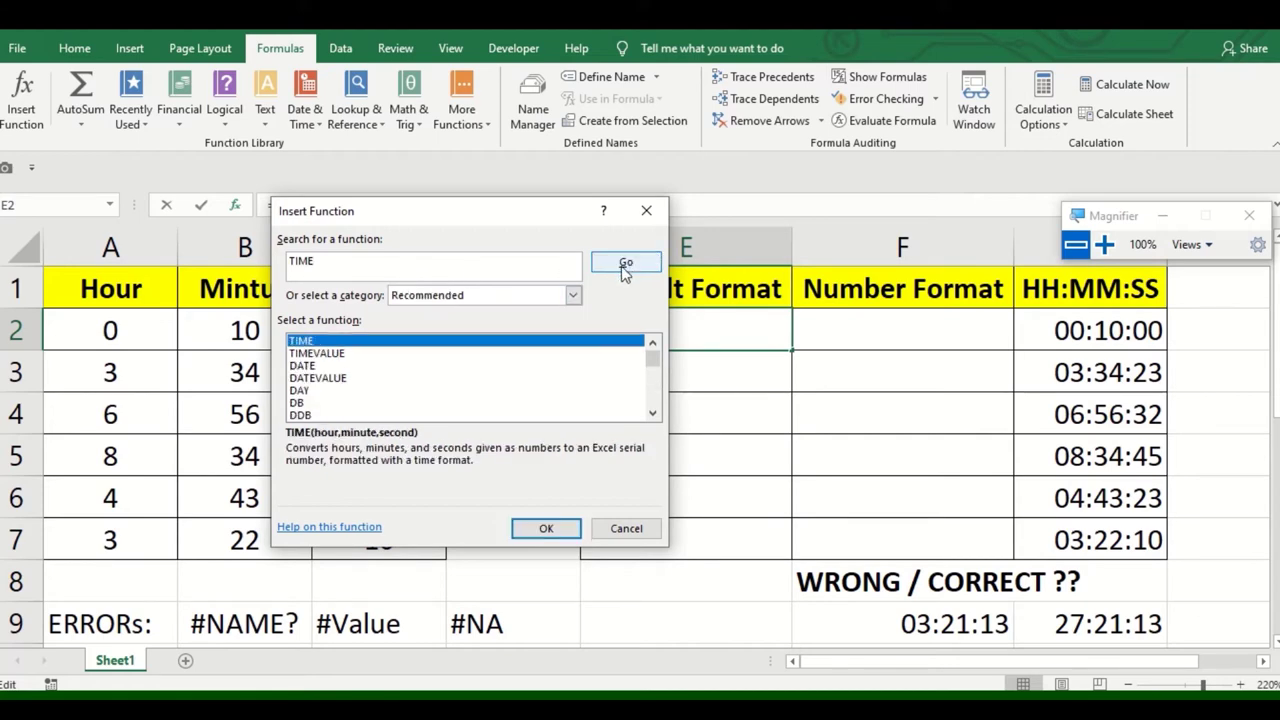
pyautogui.doubleClick(302, 342)
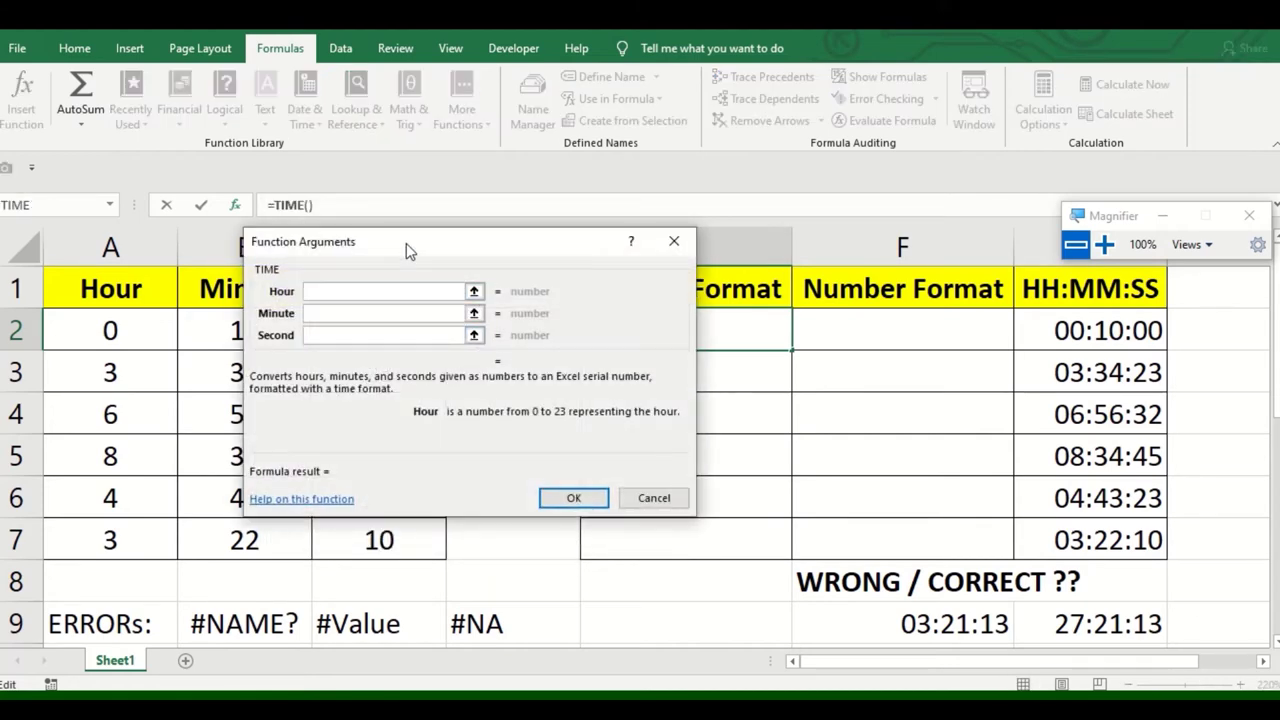
# Set TIME's Hour, Minute and Second to A2, B2 and C2, giving =TIME(A2,B2,C2)
pyautogui.moveTo(401, 249)
pyautogui.mouseDown()
pyautogui.moveTo(857, 357)
pyautogui.moveTo(808, 392)
pyautogui.mouseUp()
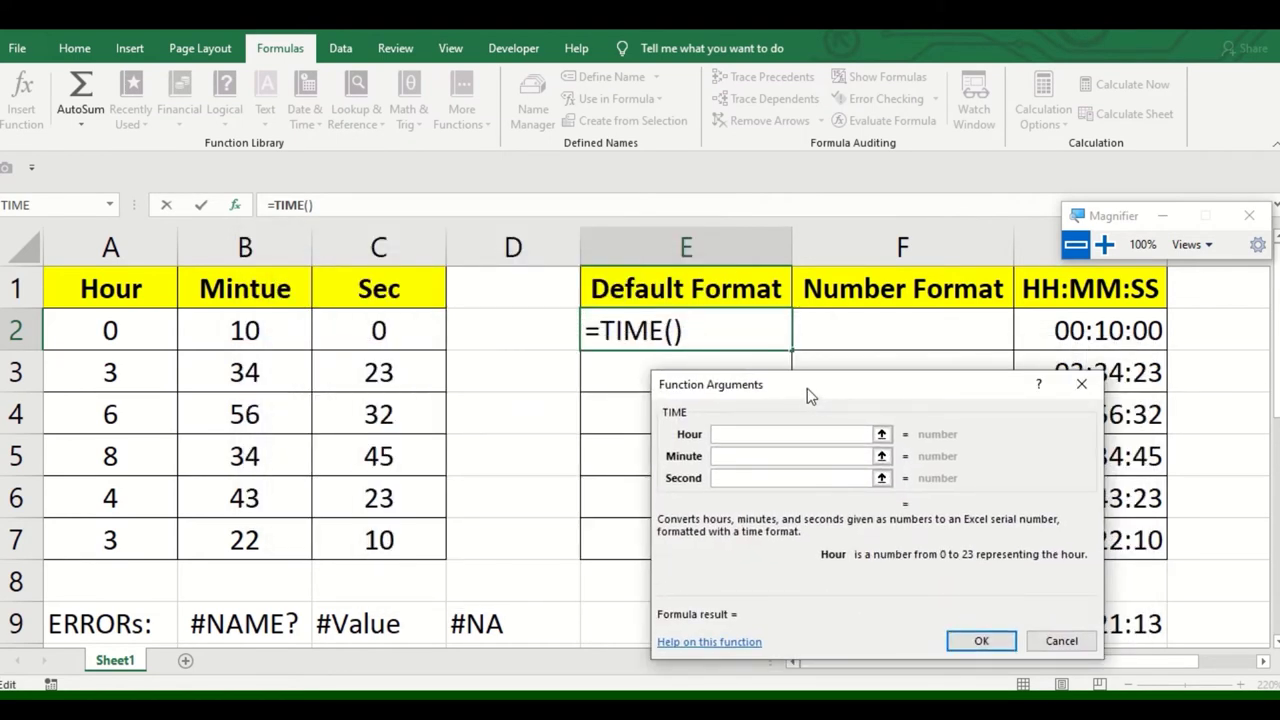
pyautogui.click(156, 330)
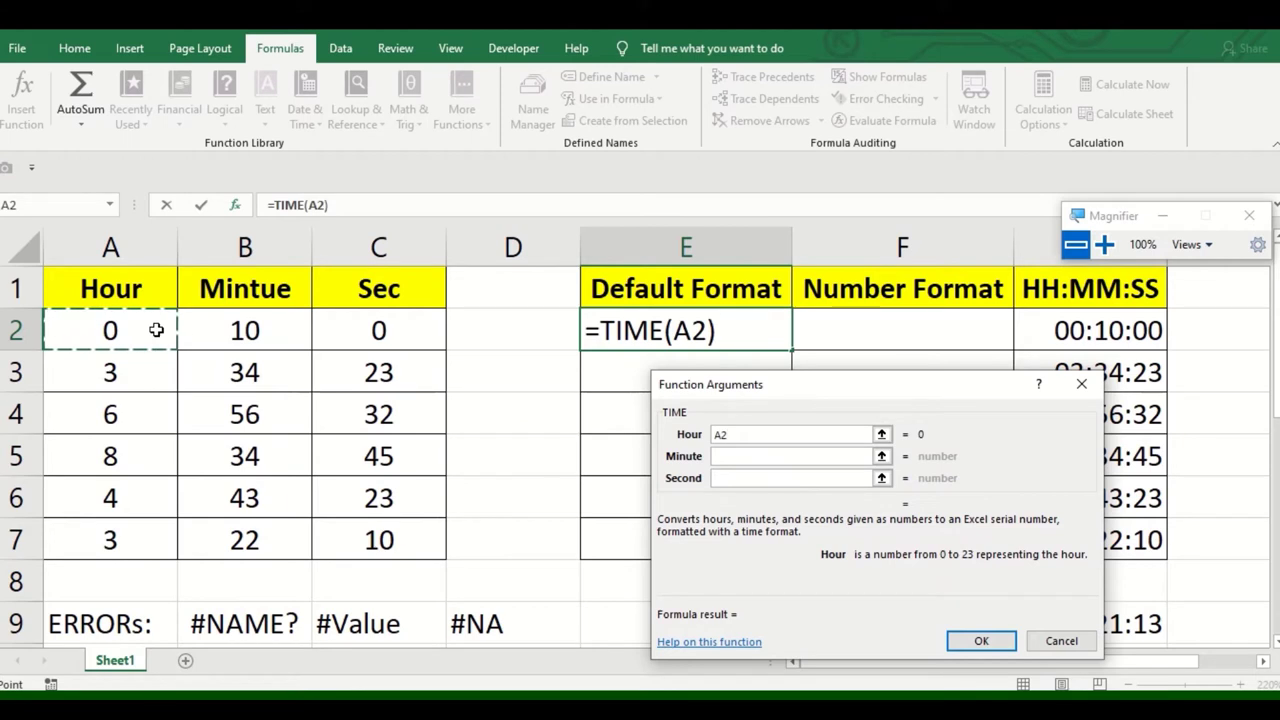
pyautogui.click(748, 456)
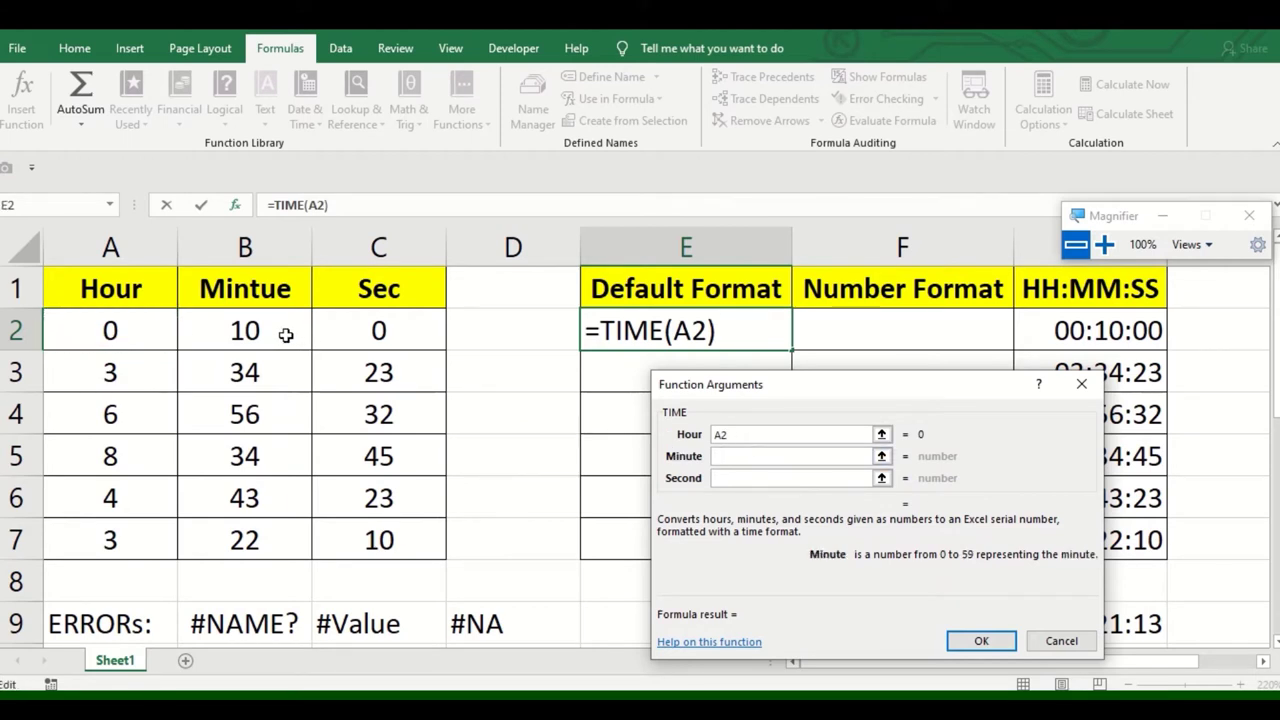
pyautogui.click(286, 335)
pyautogui.click(728, 478)
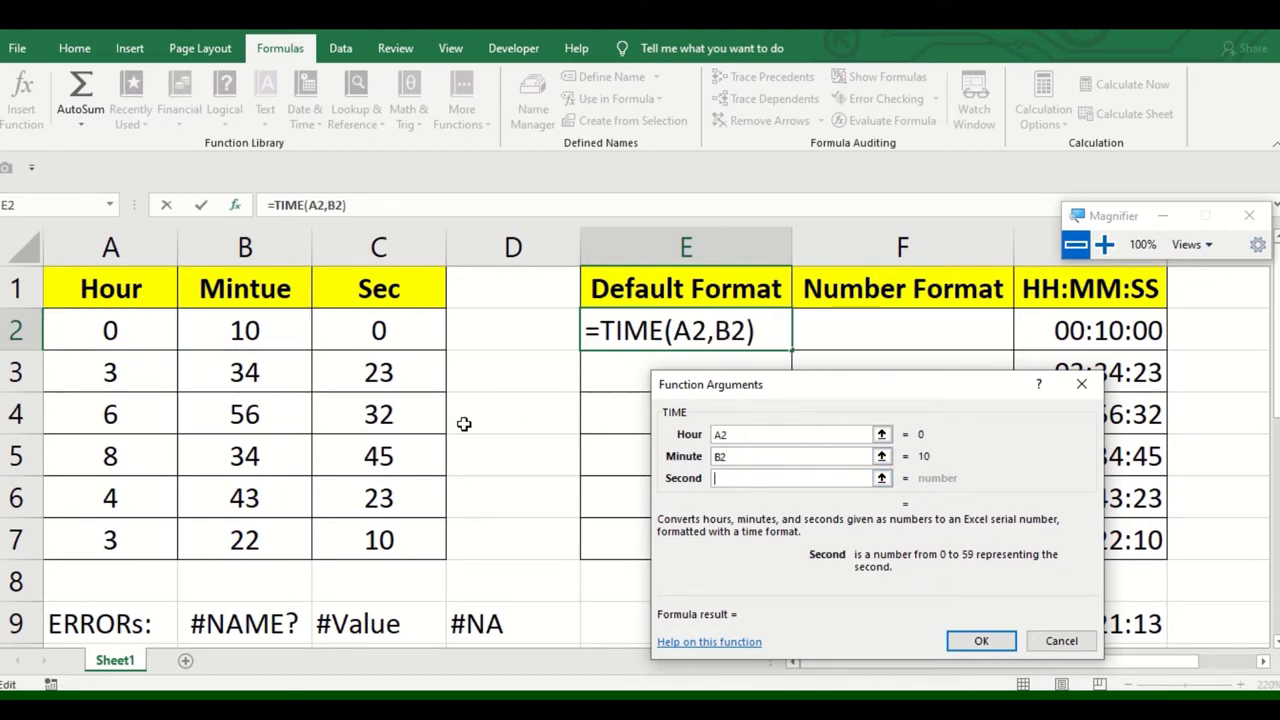
pyautogui.click(405, 325)
pyautogui.moveTo(763, 386); pyautogui.dragTo(450, 256)
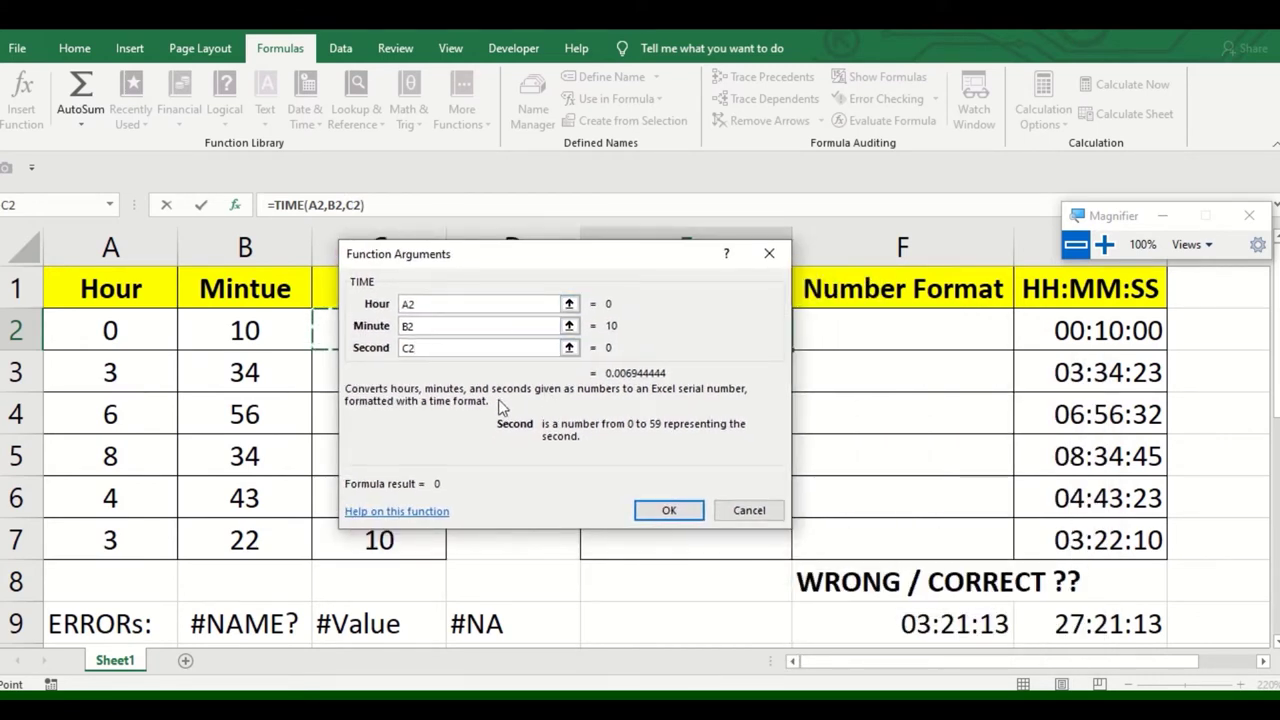
pyautogui.moveTo(498, 399); pyautogui.dragTo(413, 390)
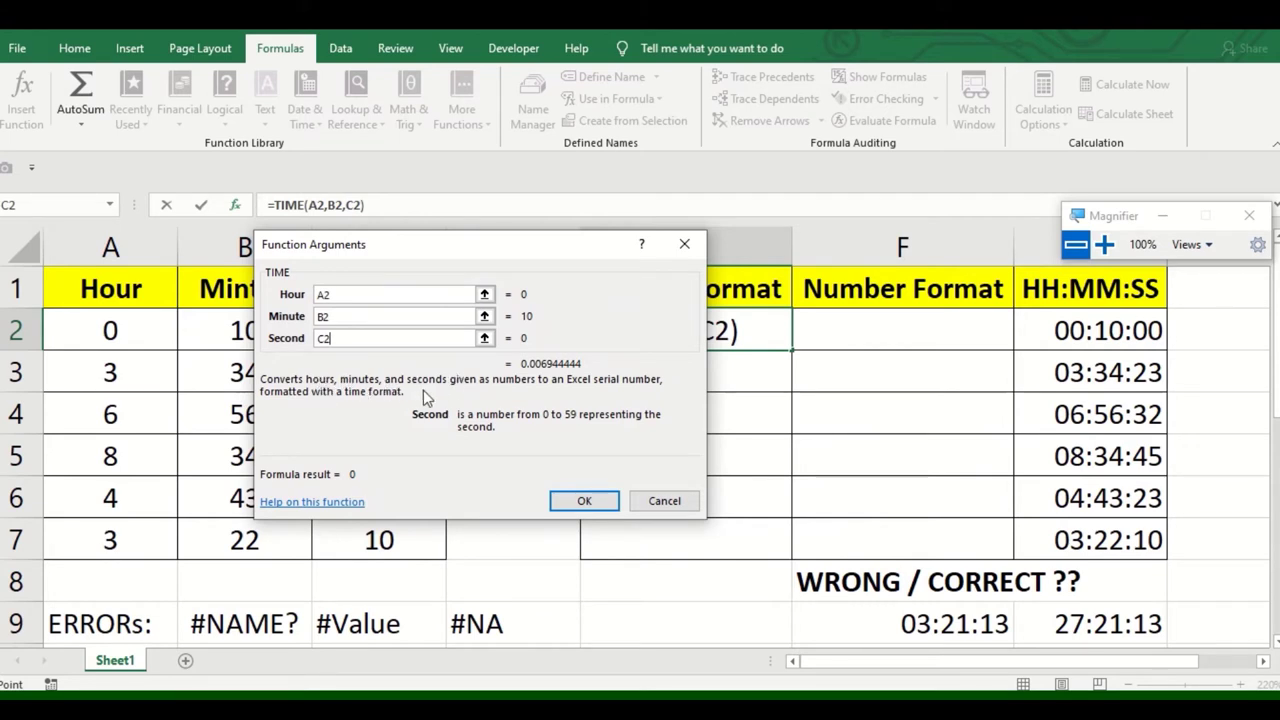
pyautogui.click(584, 500)
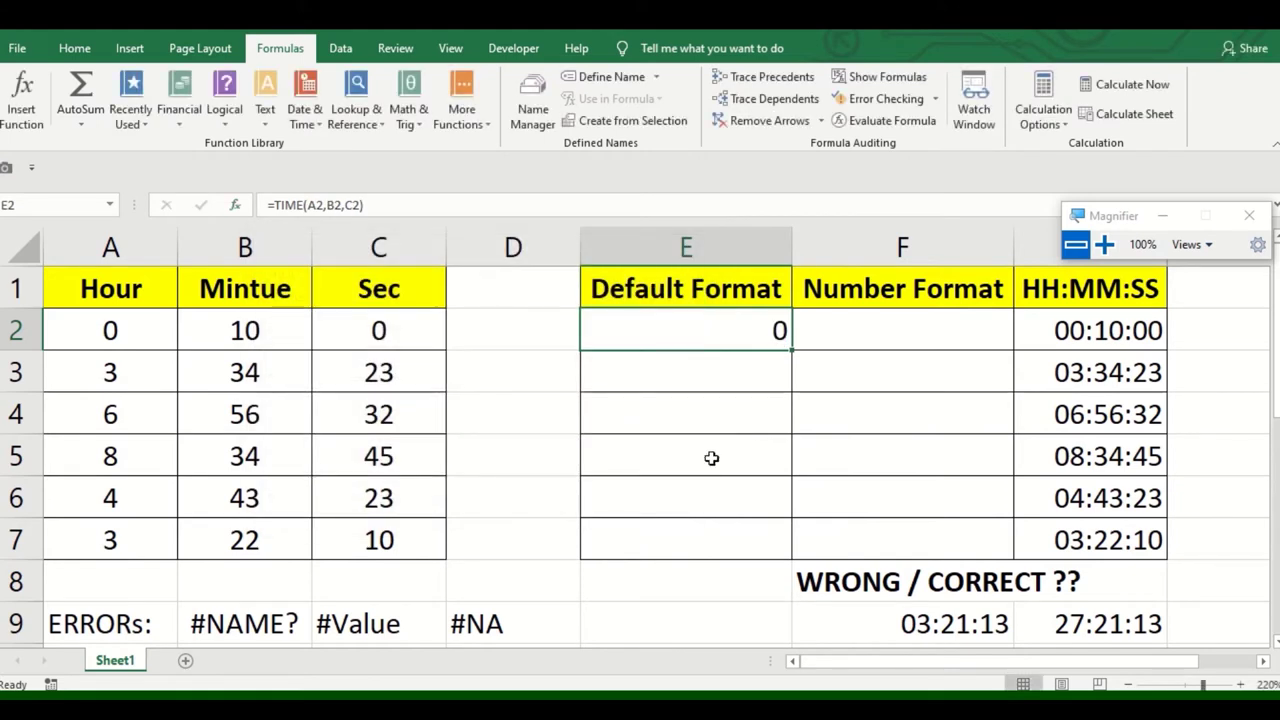
# Fill the TIME formula down to E7 and format E2:E7 as Time
pyautogui.keyDown('shift'); pyautogui.click(711, 544); pyautogui.keyUp('shift')
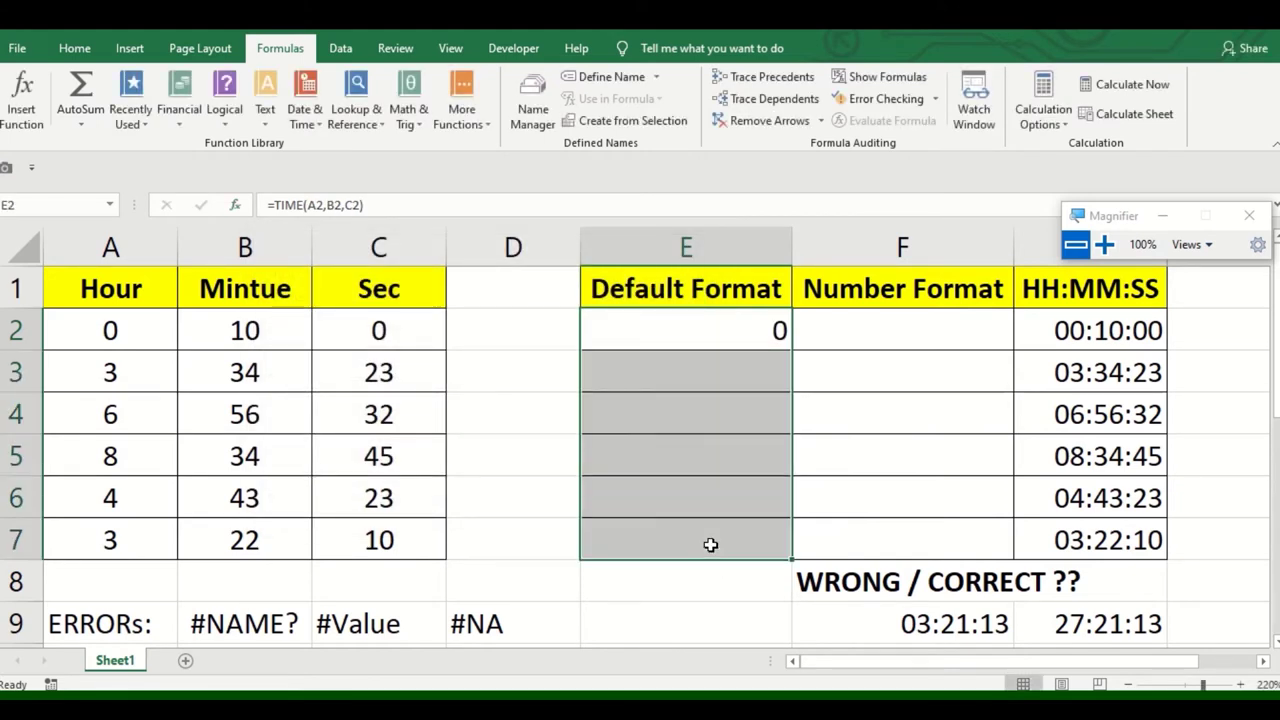
pyautogui.hotkey('ctrl', 'd')
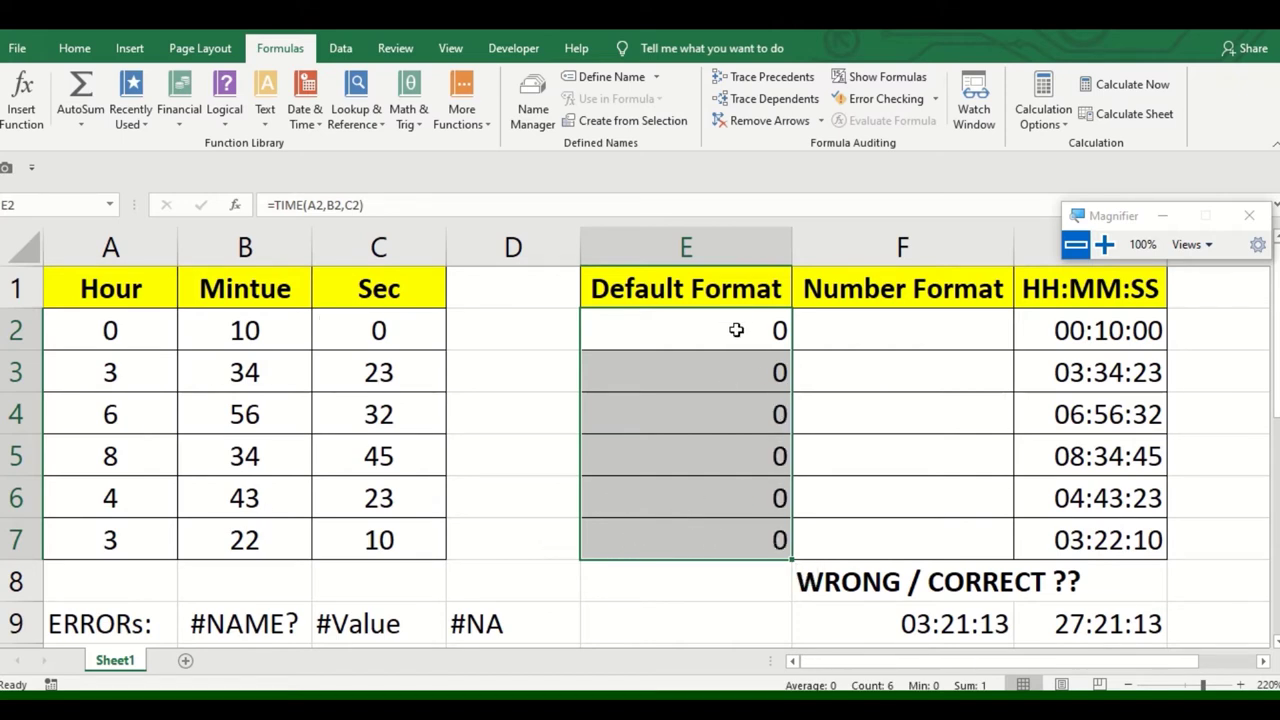
pyautogui.click(72, 52)
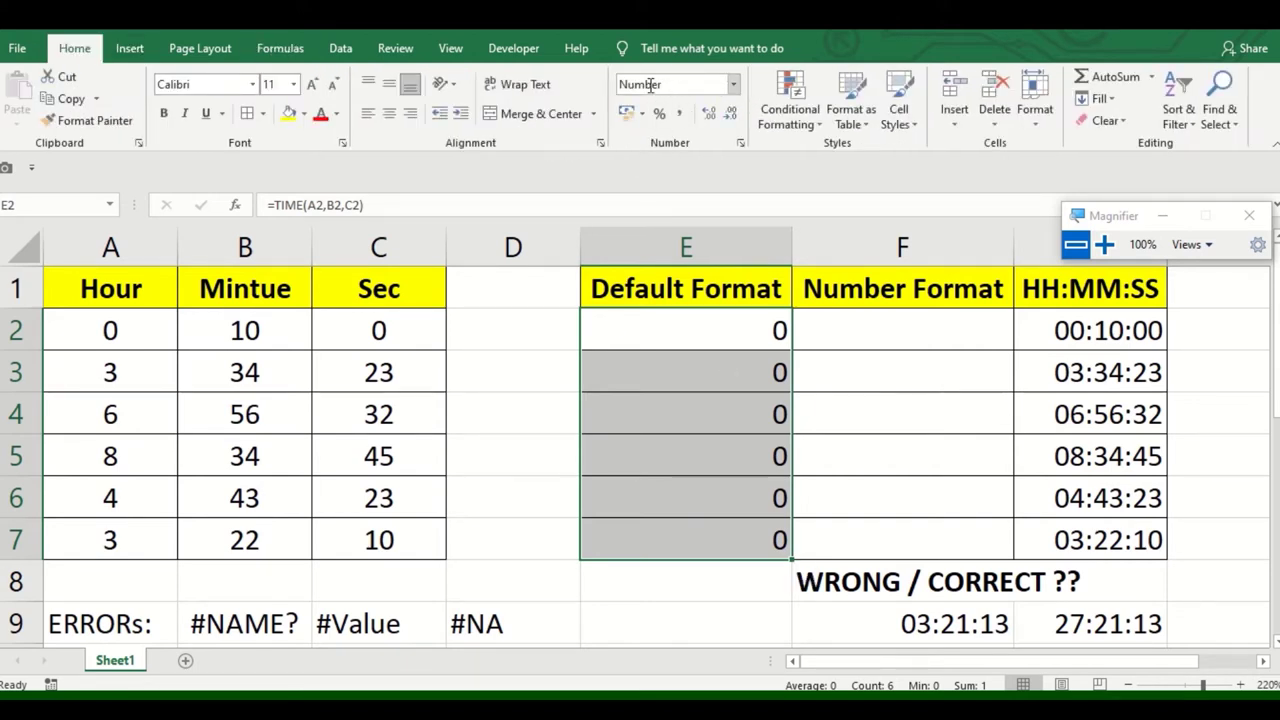
pyautogui.click(708, 90)
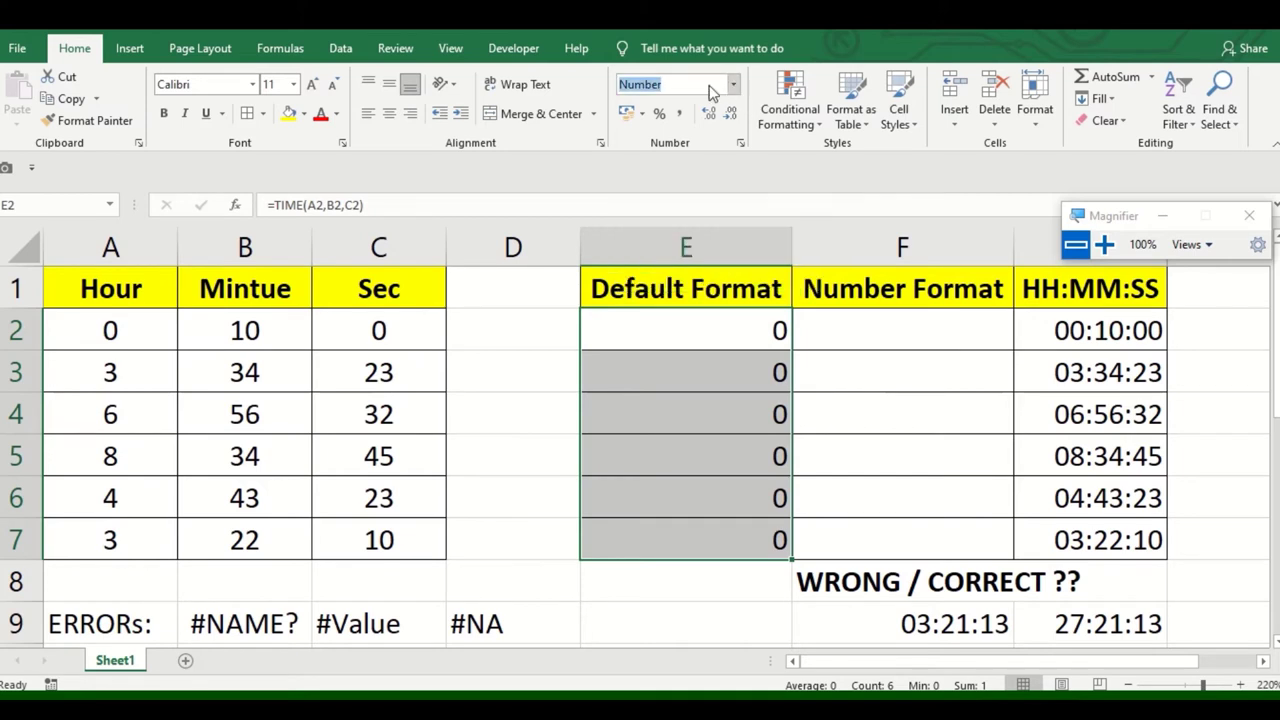
pyautogui.write('Time')
pyautogui.press('Return')
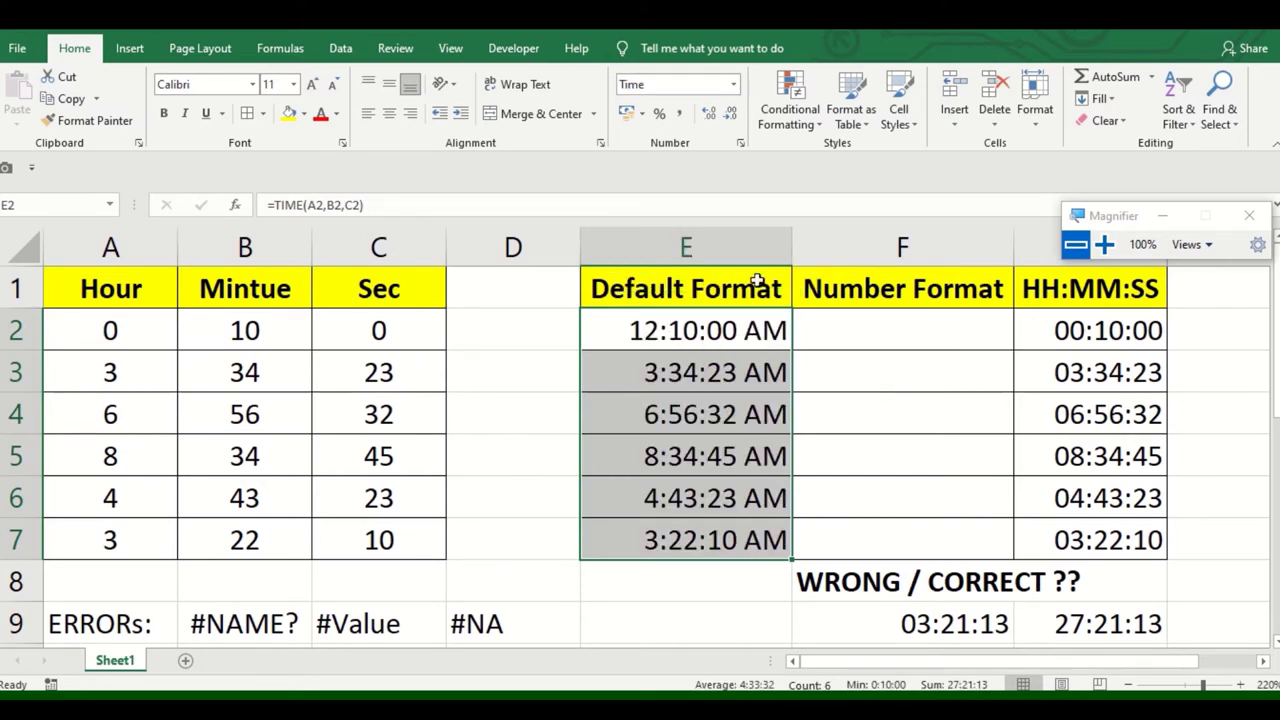
# Check the results 12:10:00 AM through 3:22:10 AM and copy E2:E7
pyautogui.click(722, 298)
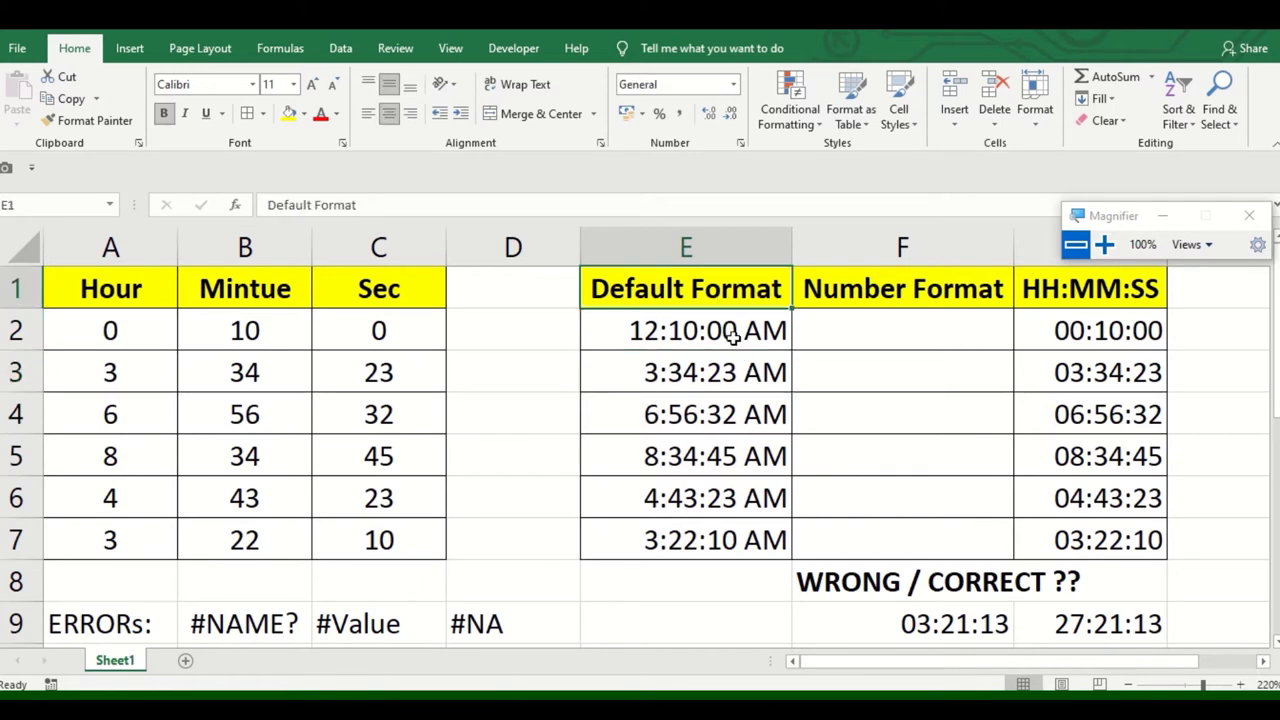
pyautogui.click(737, 338)
pyautogui.click(708, 505)
pyautogui.click(712, 545)
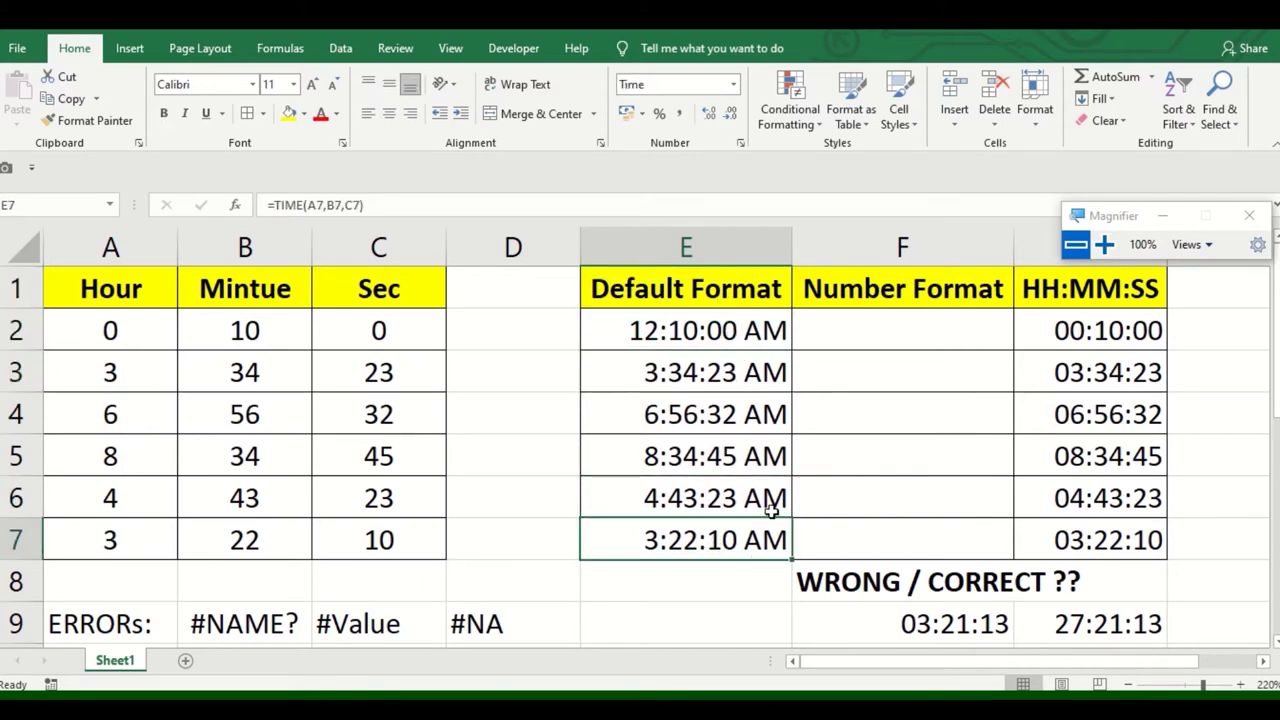
pyautogui.click(829, 337)
pyautogui.moveTo(740, 332); pyautogui.dragTo(732, 545)
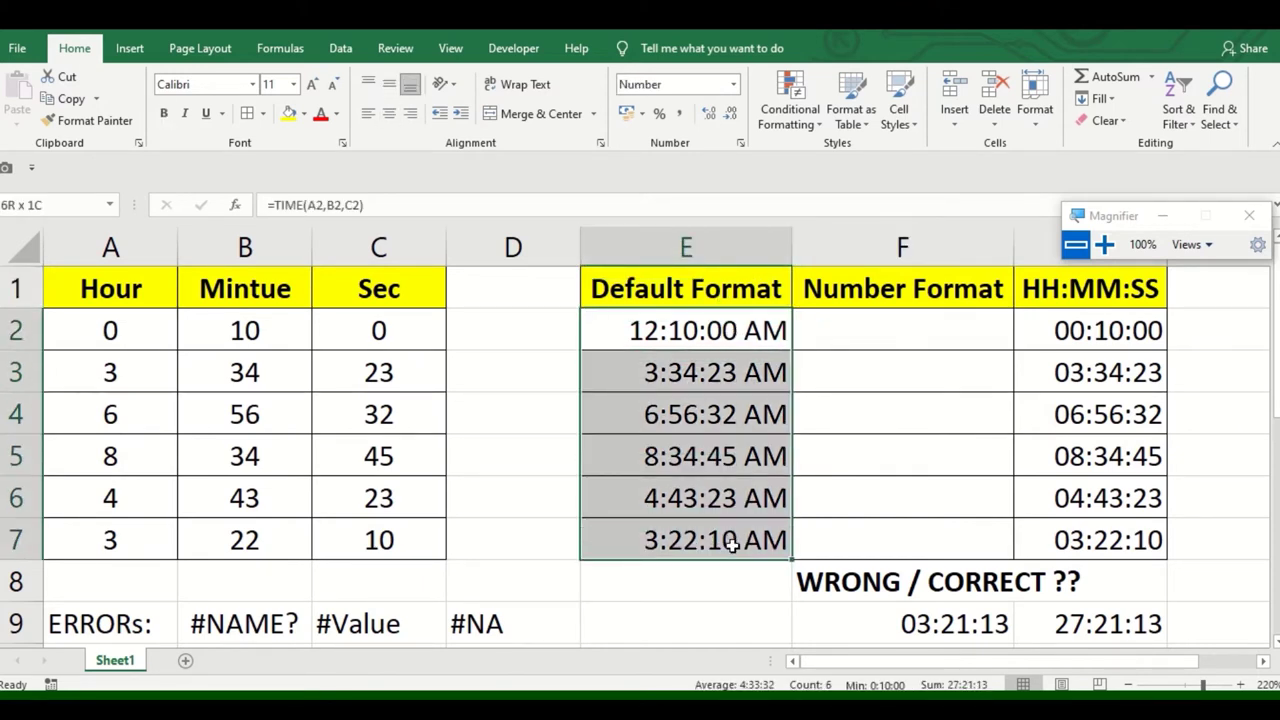
pyautogui.hotkey('ctrl', 'c')
# Paste the TIME formulas into F2:F7 and format them as Number
pyautogui.click(877, 334)
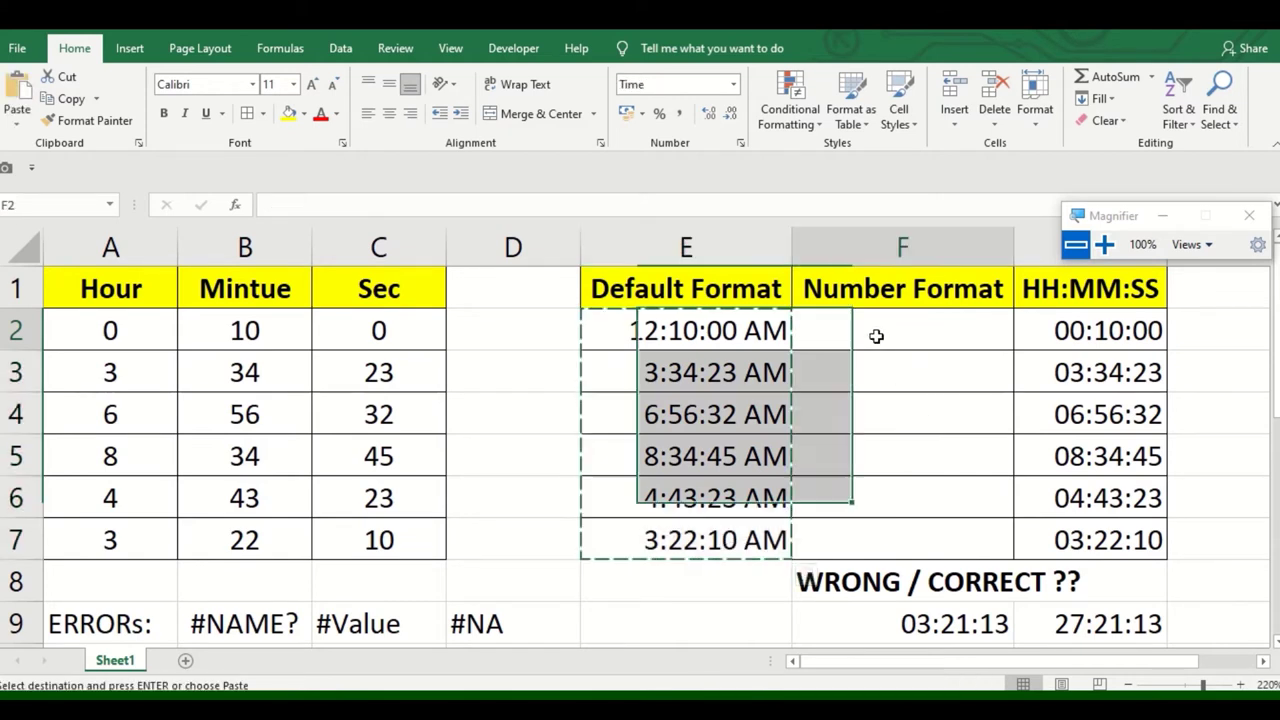
pyautogui.hotkey('ctrl', 'v')
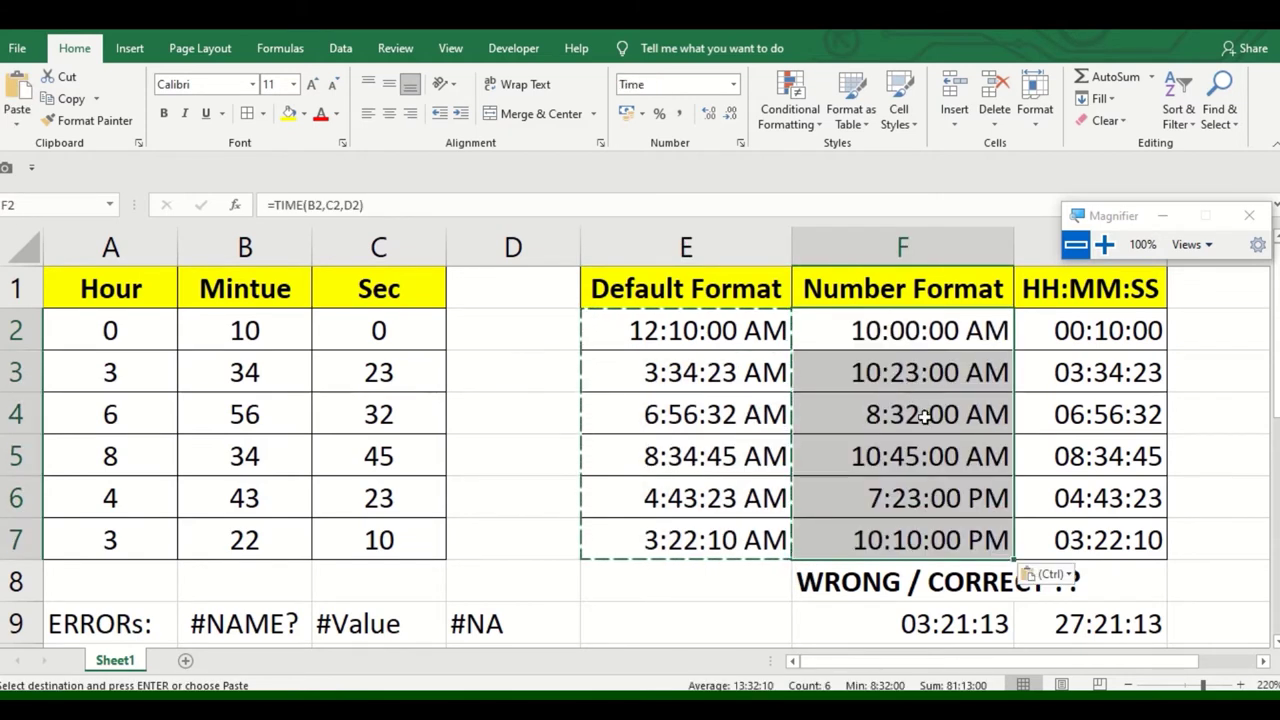
pyautogui.press('Escape')
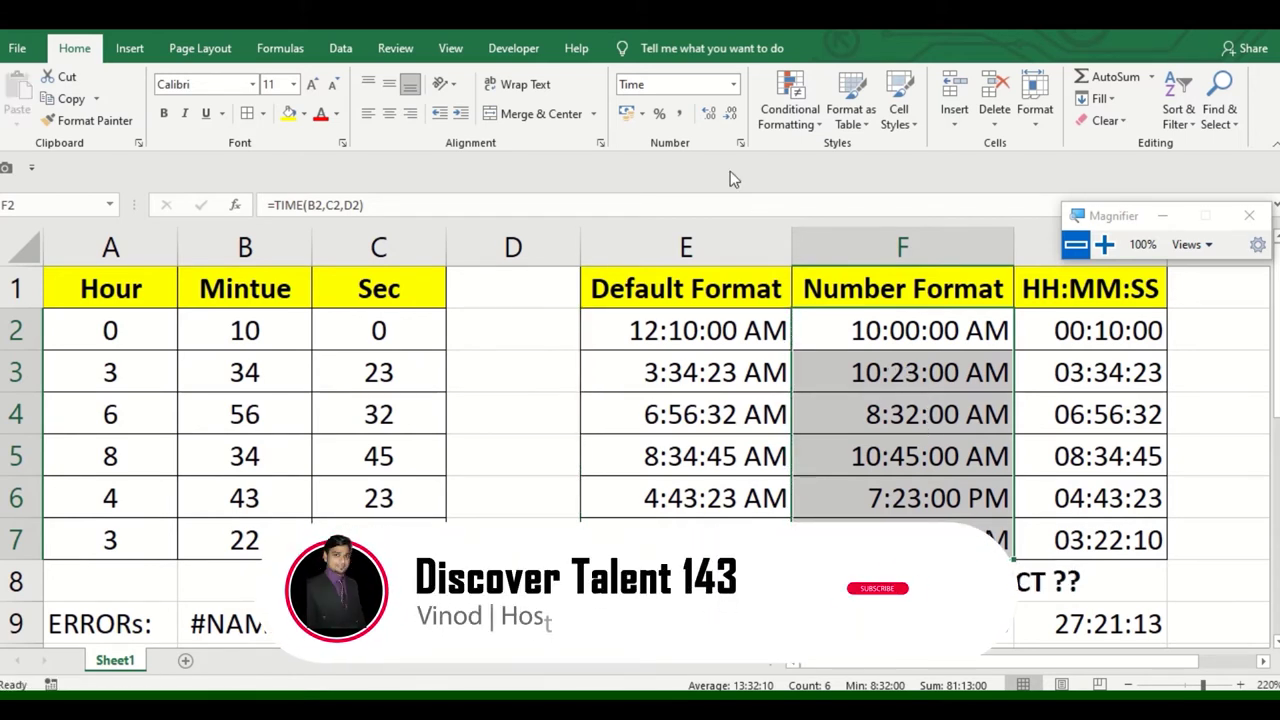
pyautogui.click(666, 84)
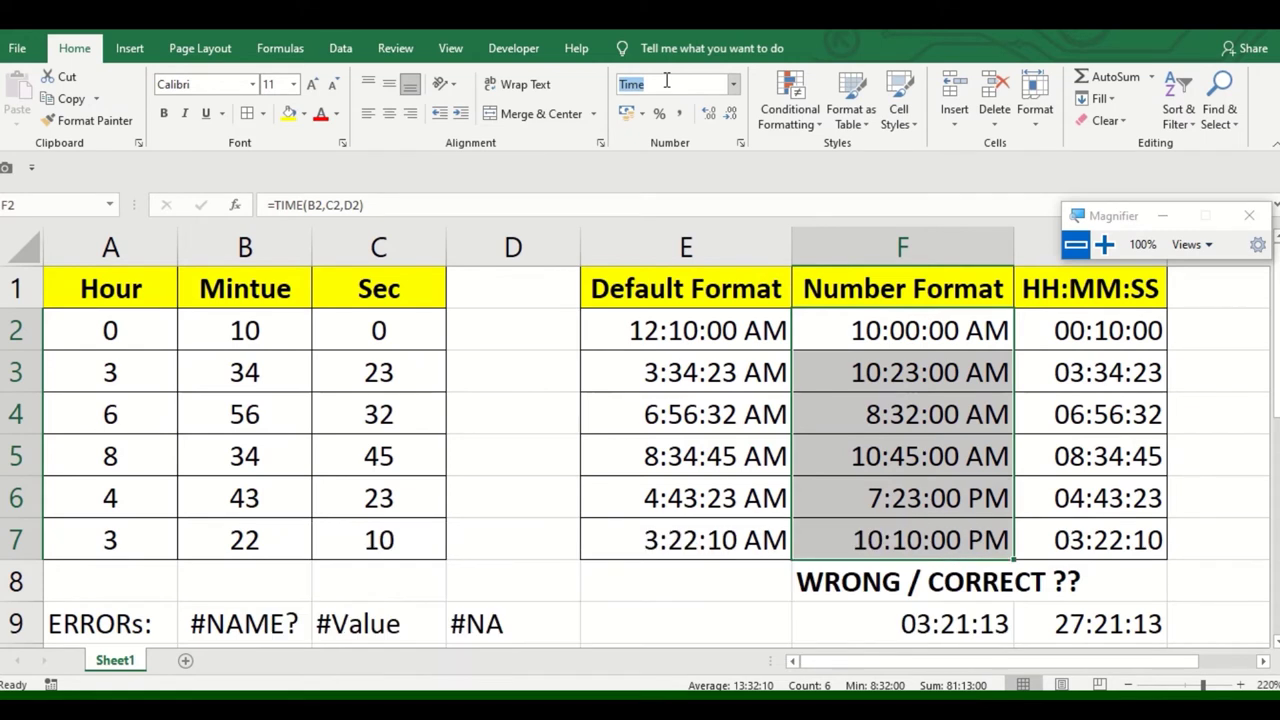
pyautogui.write('Number')
pyautogui.press('Return')
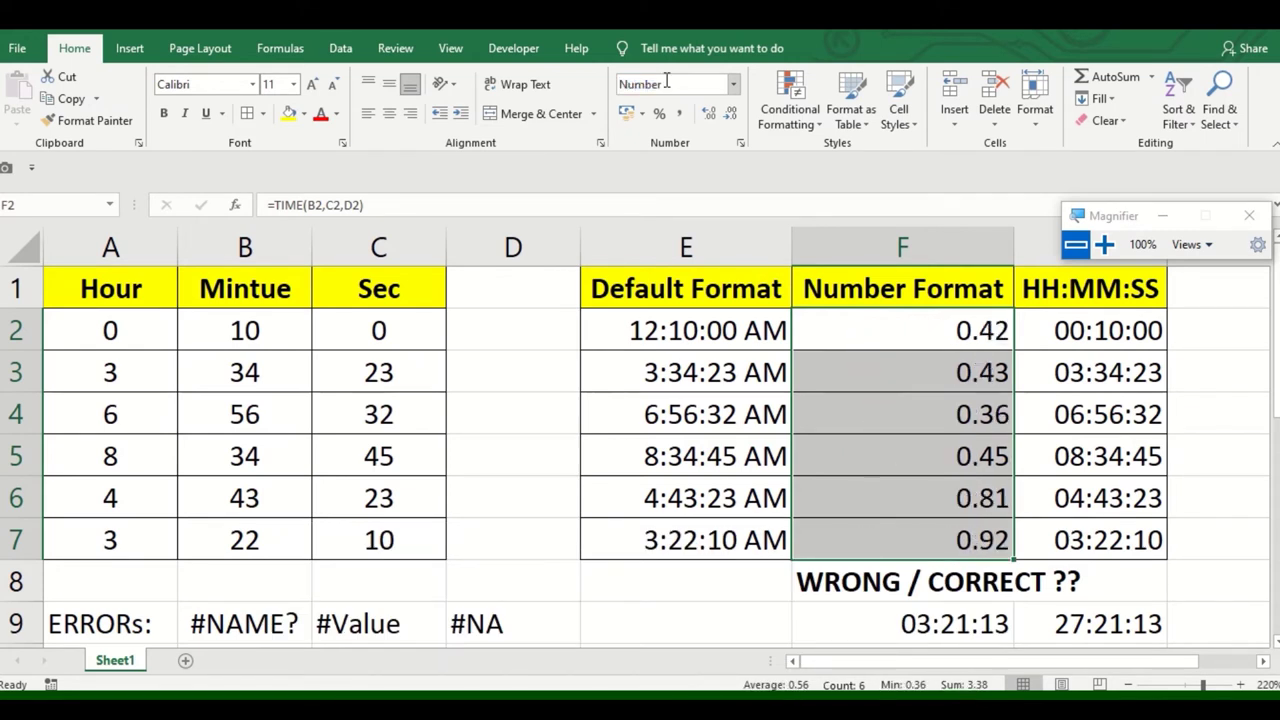
# Compare the E and F results, then delete the HH:MM:SS values in G2:G7
pyautogui.click(917, 414)
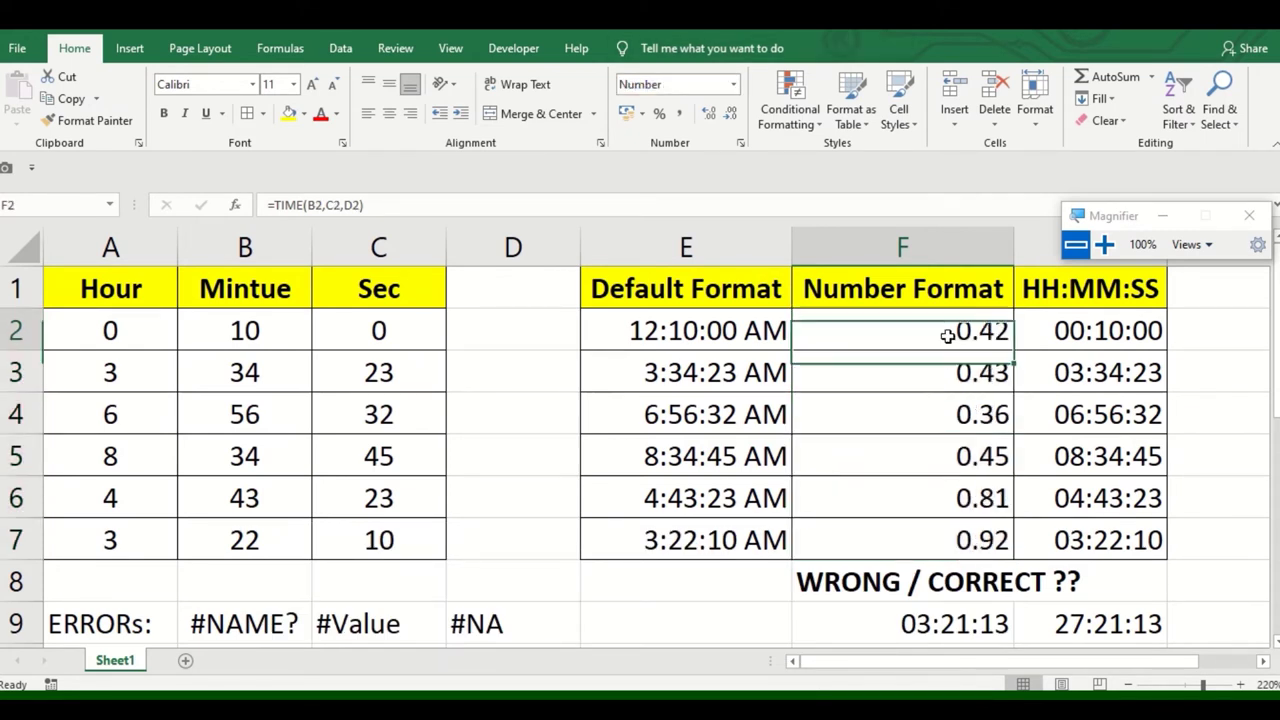
pyautogui.moveTo(946, 334); pyautogui.dragTo(940, 531)
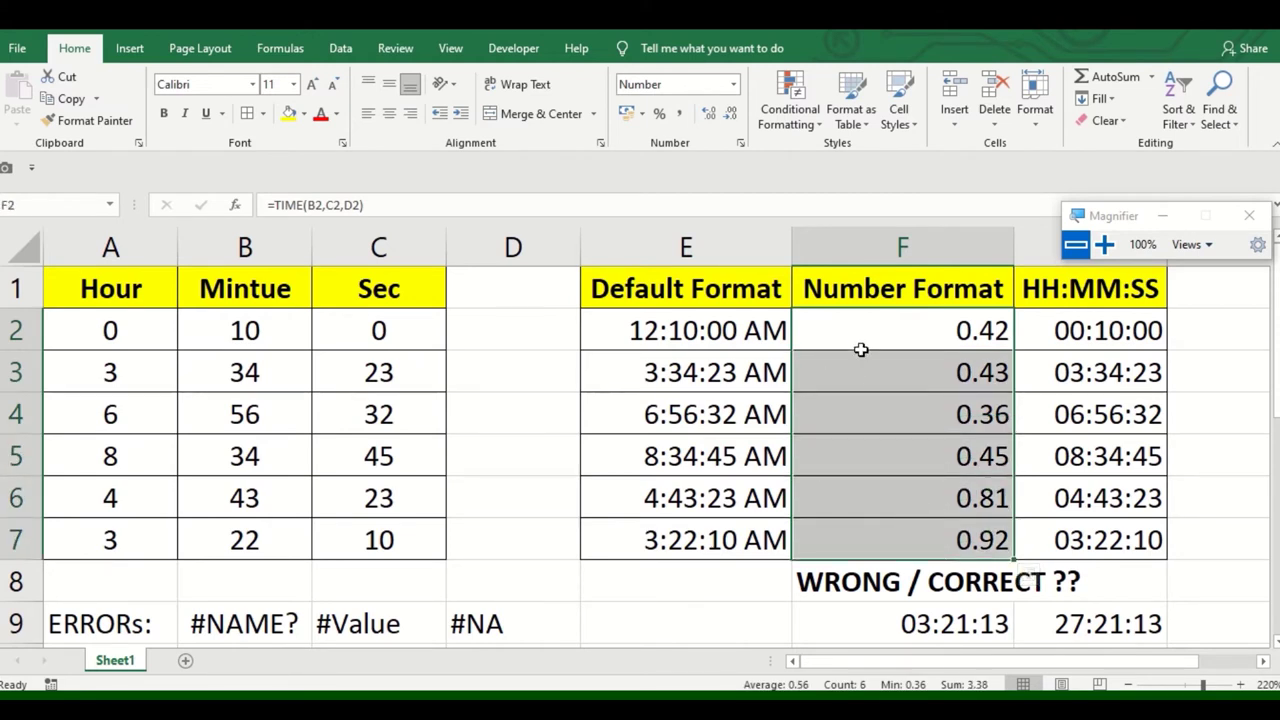
pyautogui.click(708, 330)
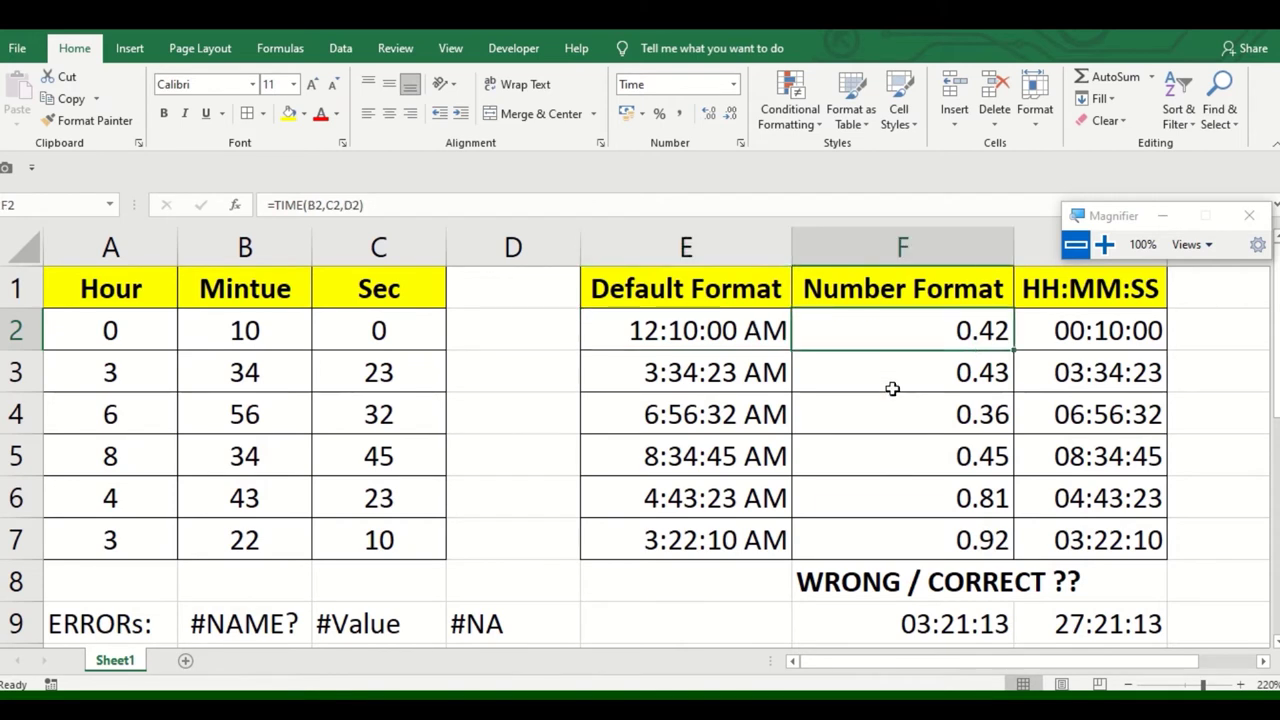
pyautogui.moveTo(812, 332); pyautogui.dragTo(743, 534)
pyautogui.click(780, 458)
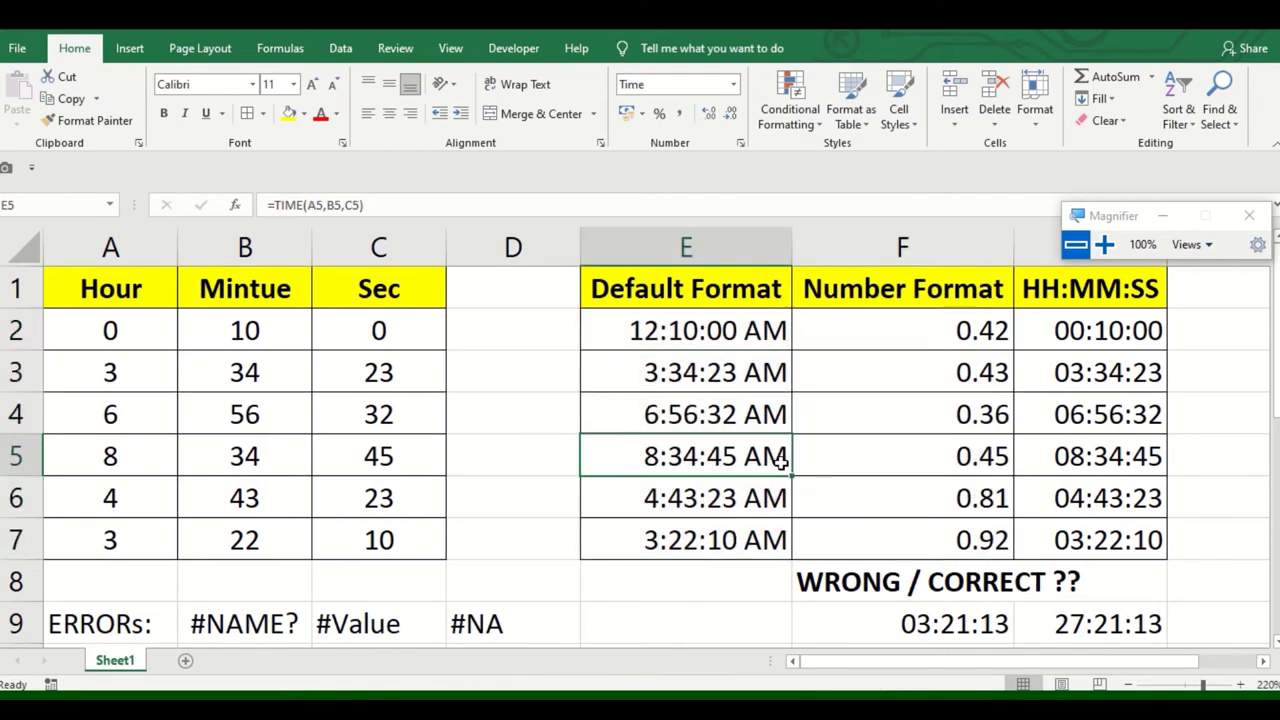
pyautogui.click(891, 316)
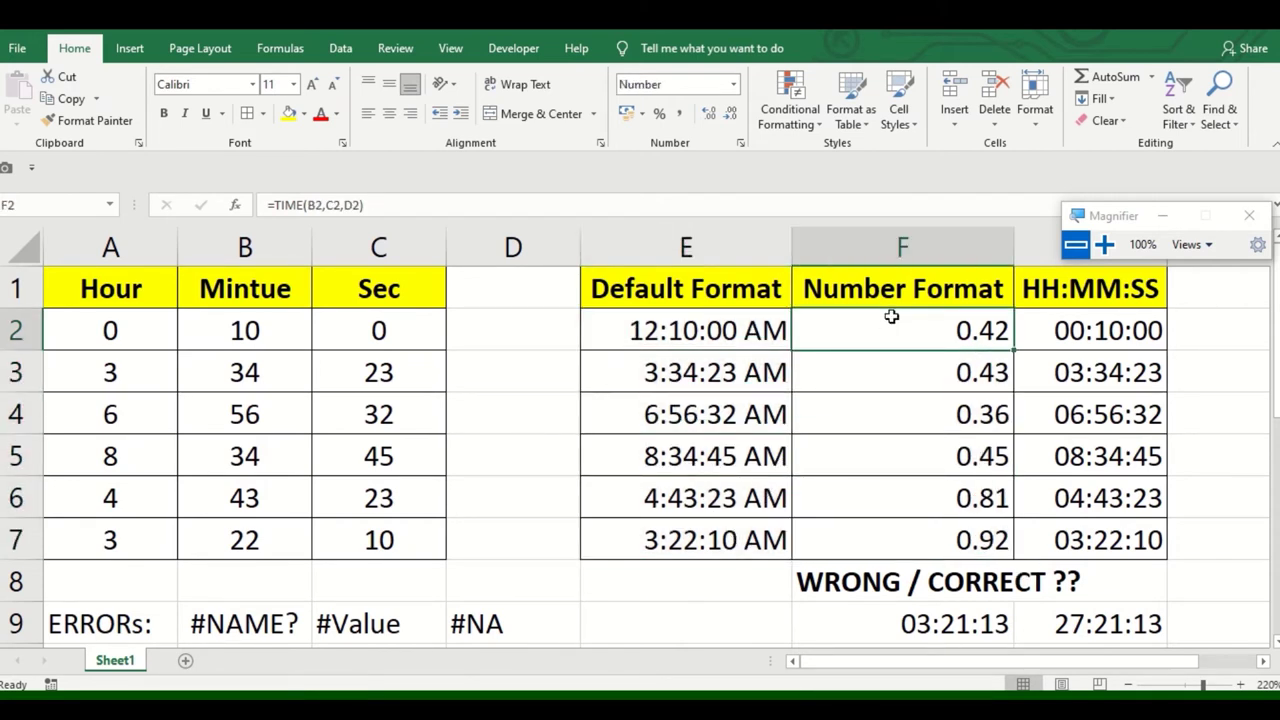
pyautogui.click(1112, 330)
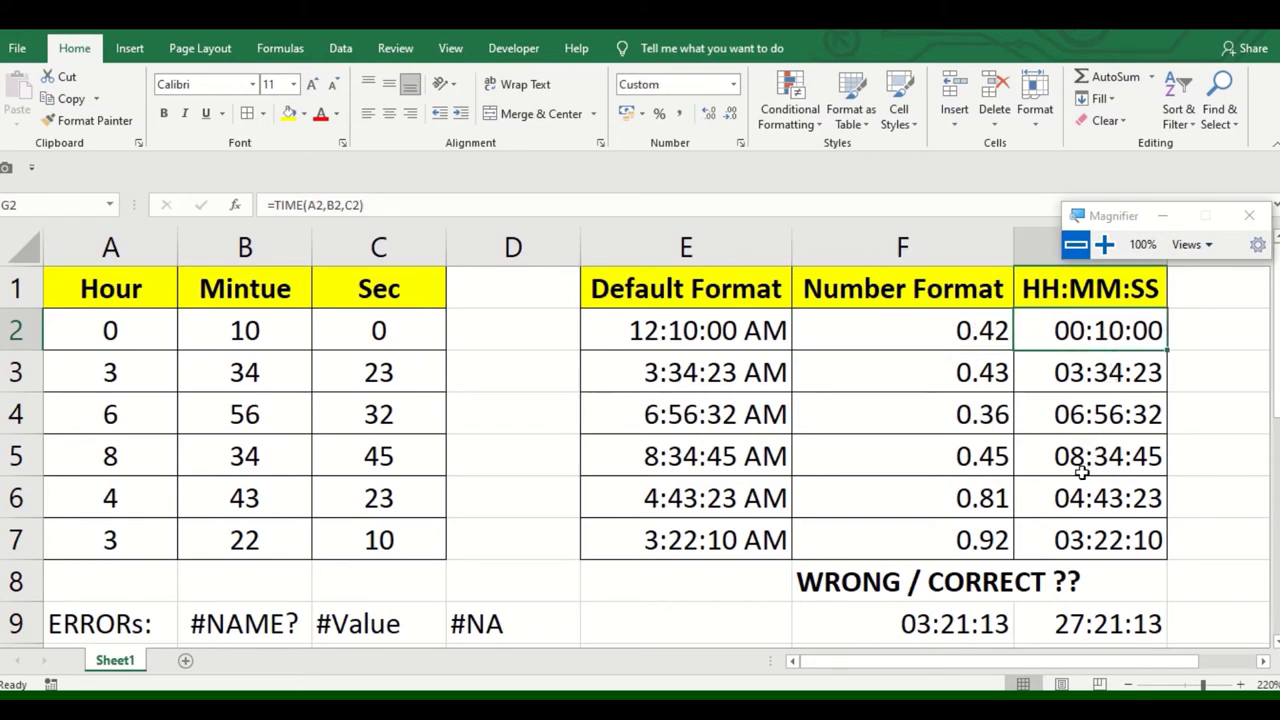
pyautogui.keyDown('shift'); pyautogui.click(1075, 538); pyautogui.keyUp('shift')
pyautogui.press('Delete')
# Enter =TIME(A2,B2,C2) in G2 so it shows 00:10:00
pyautogui.click(1088, 324)
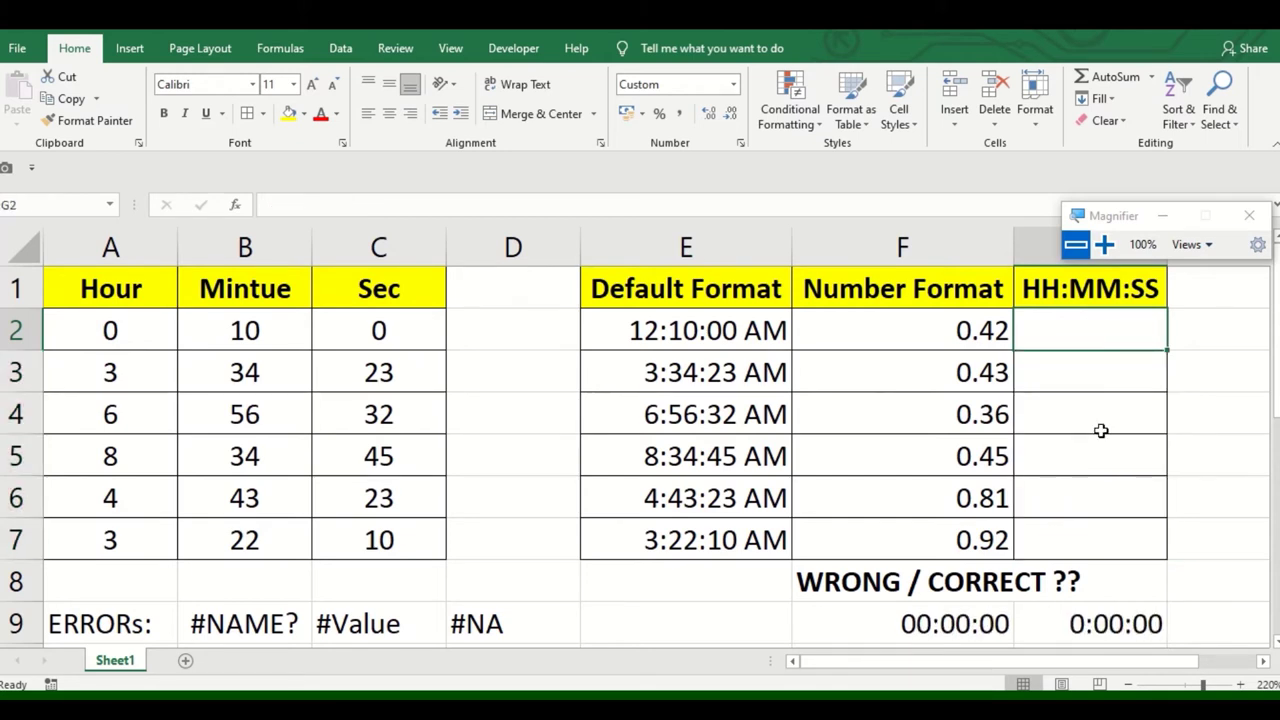
pyautogui.click(1104, 244)
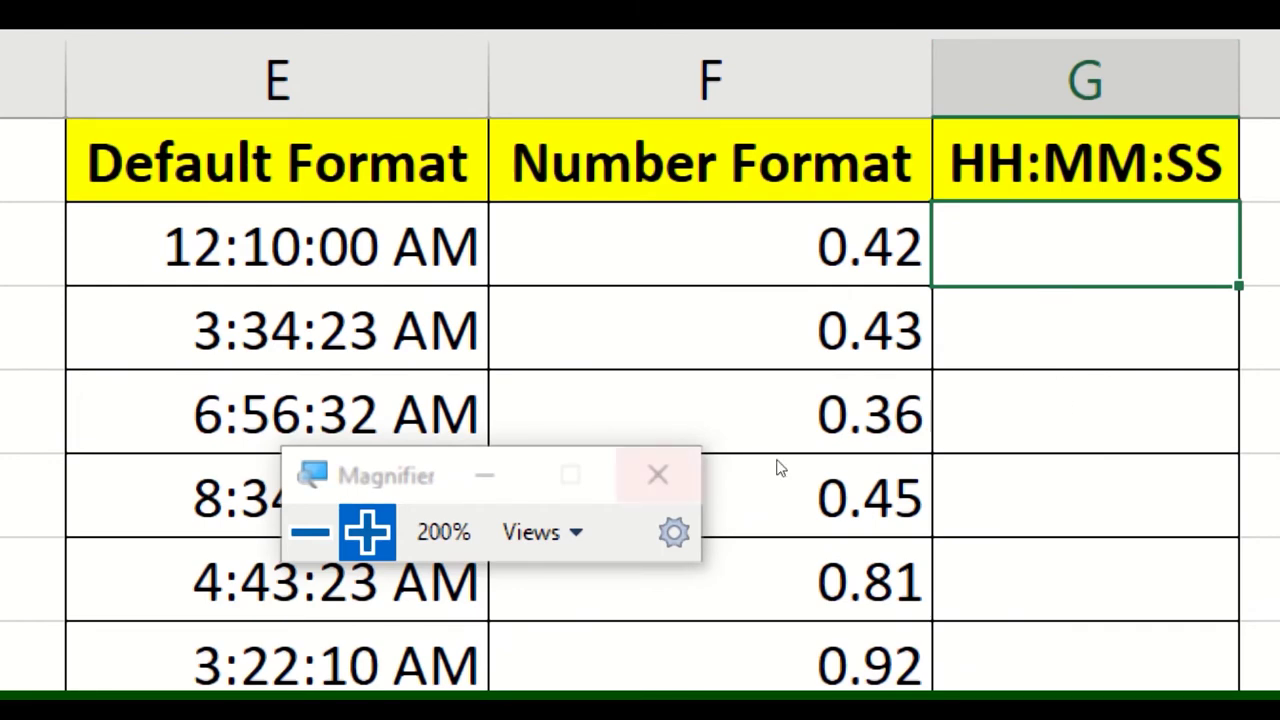
pyautogui.press('super+minus')
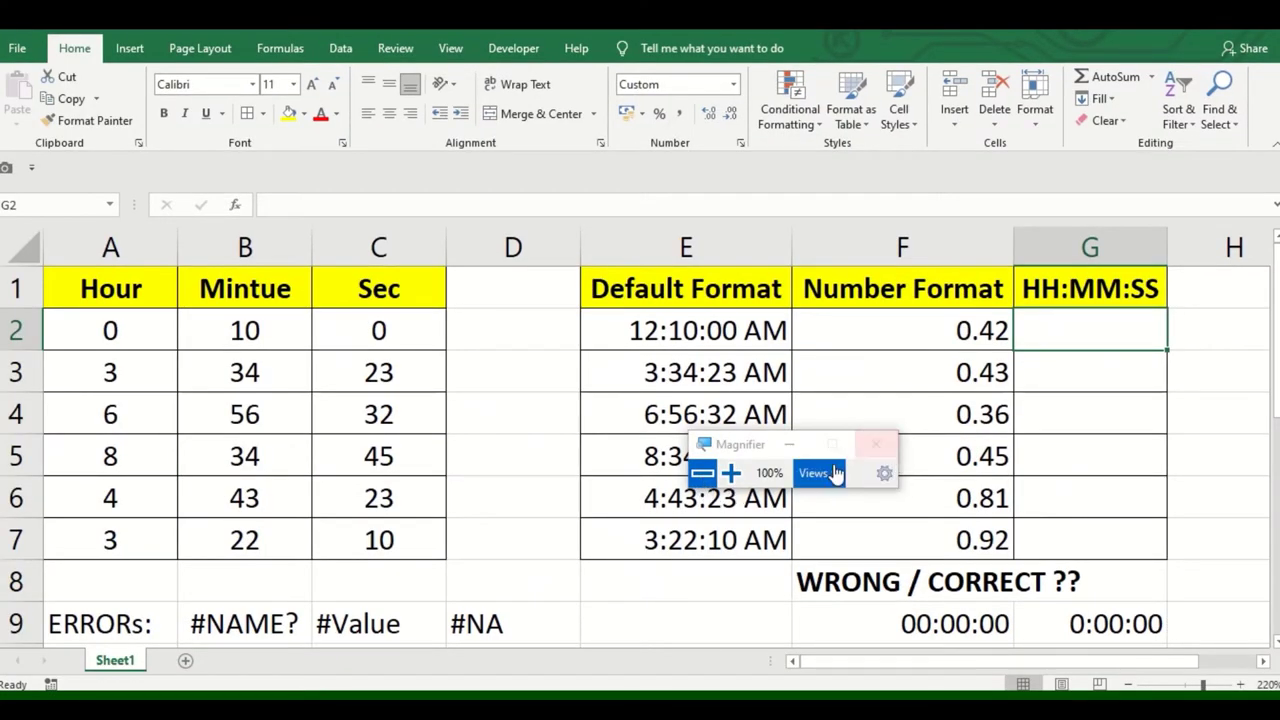
pyautogui.moveTo(745, 447); pyautogui.dragTo(475, 531)
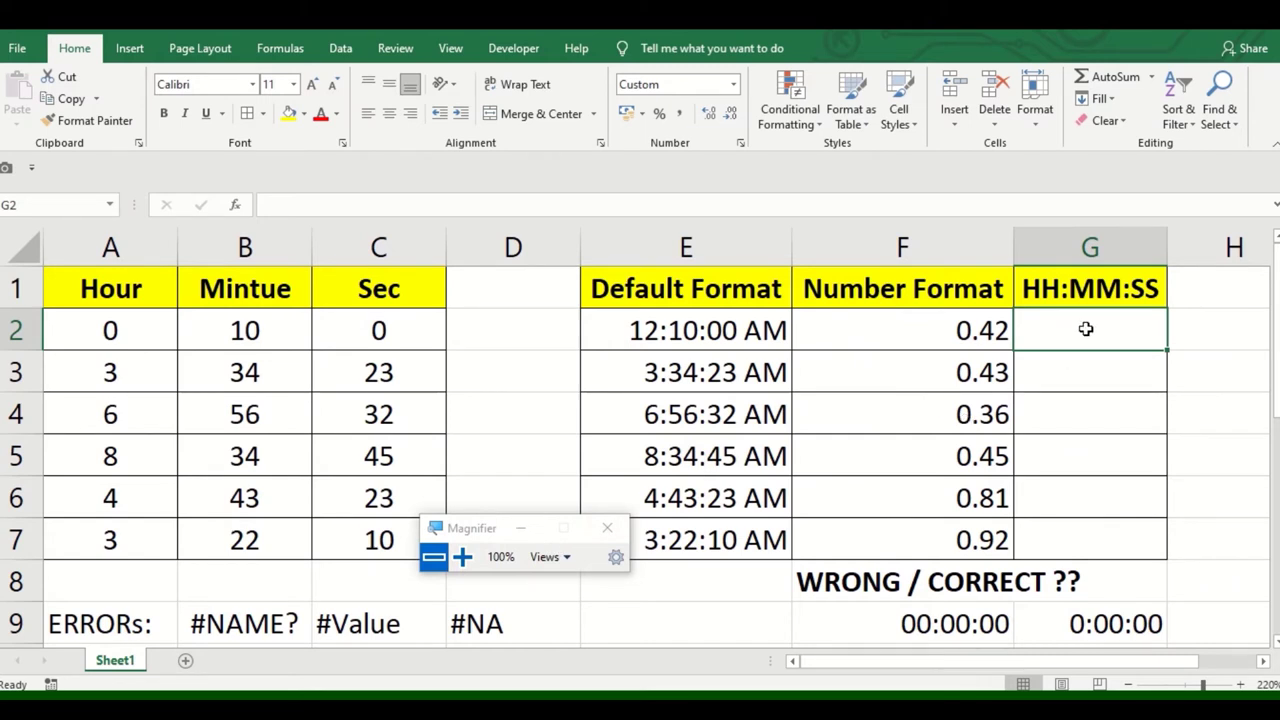
pyautogui.write('=')
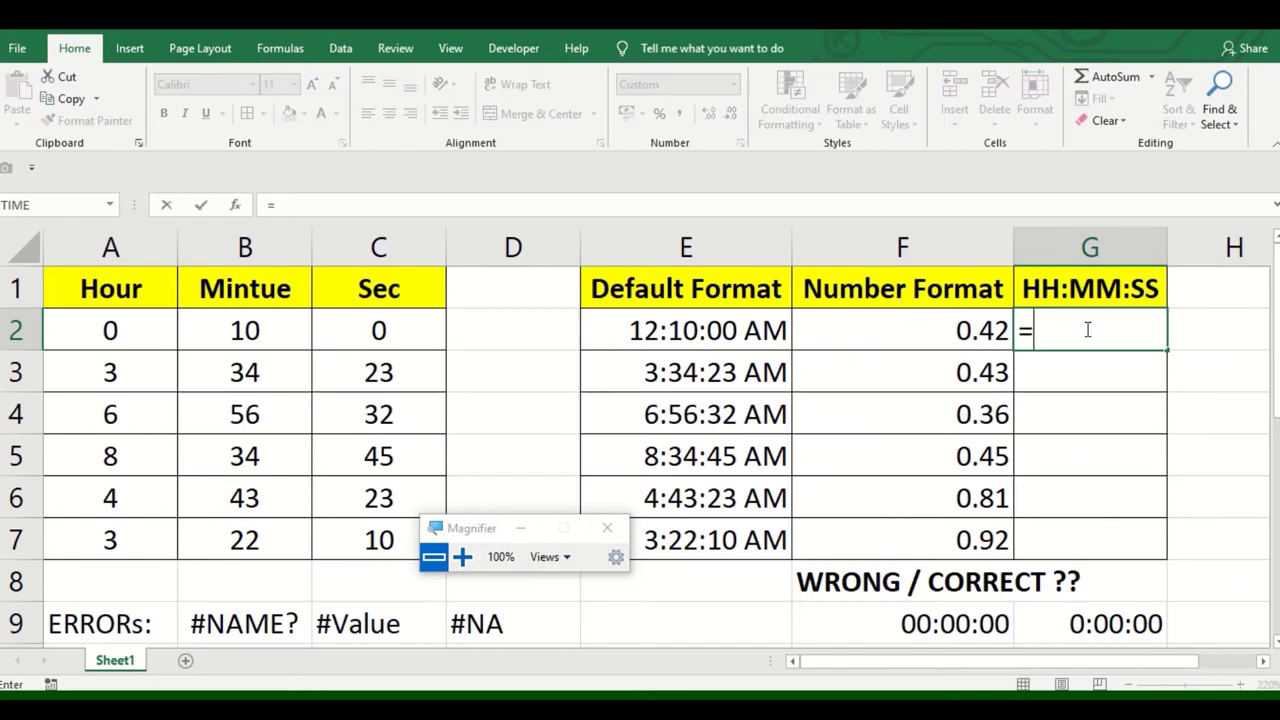
pyautogui.write('Time')
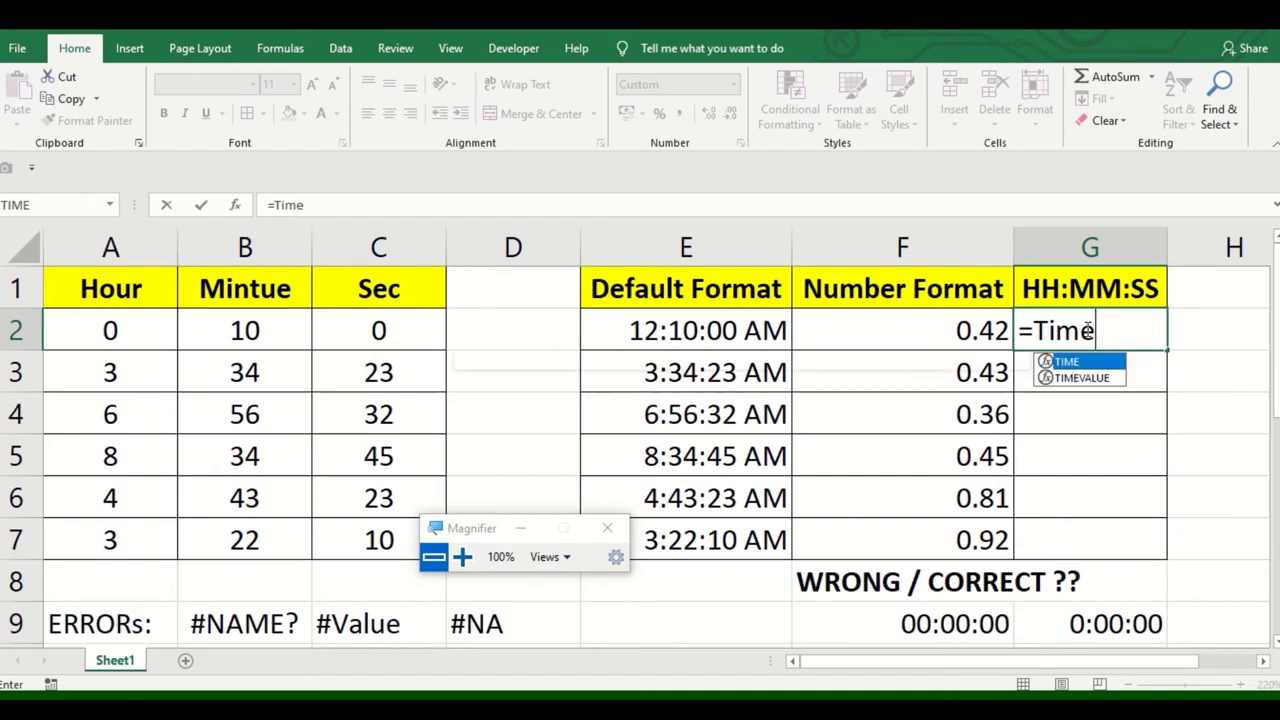
pyautogui.write('(')
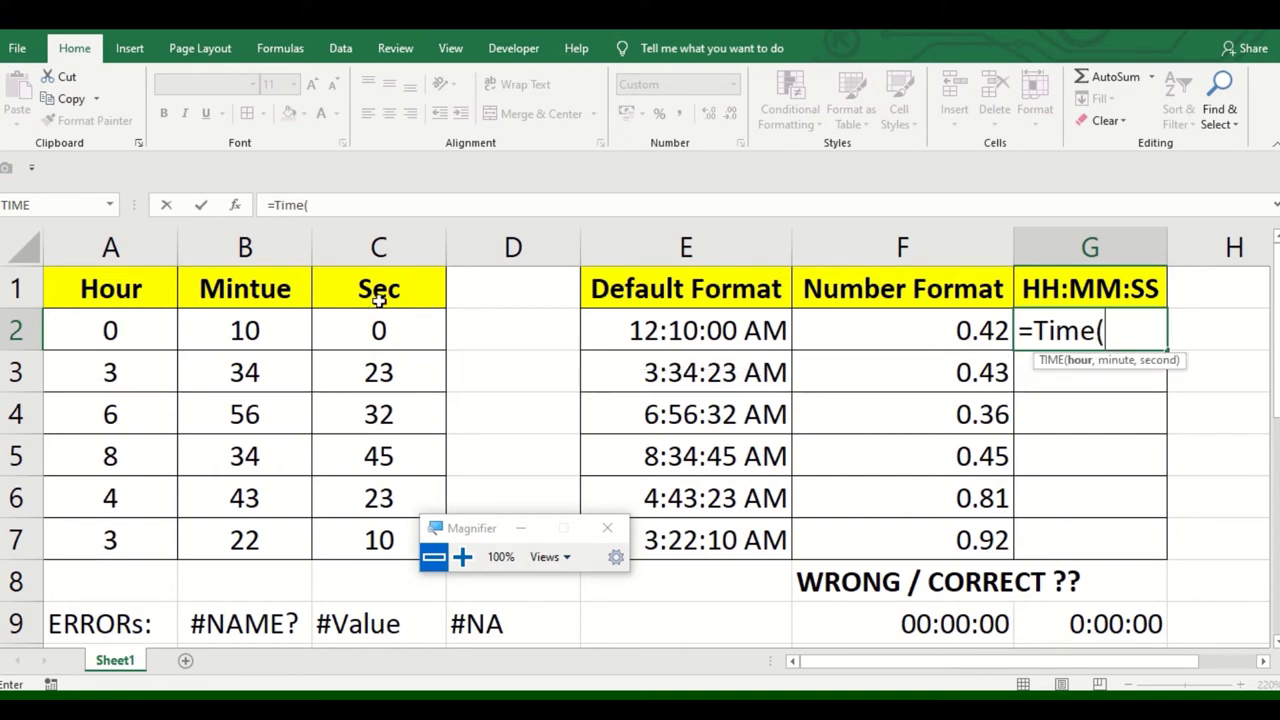
pyautogui.click(280, 48)
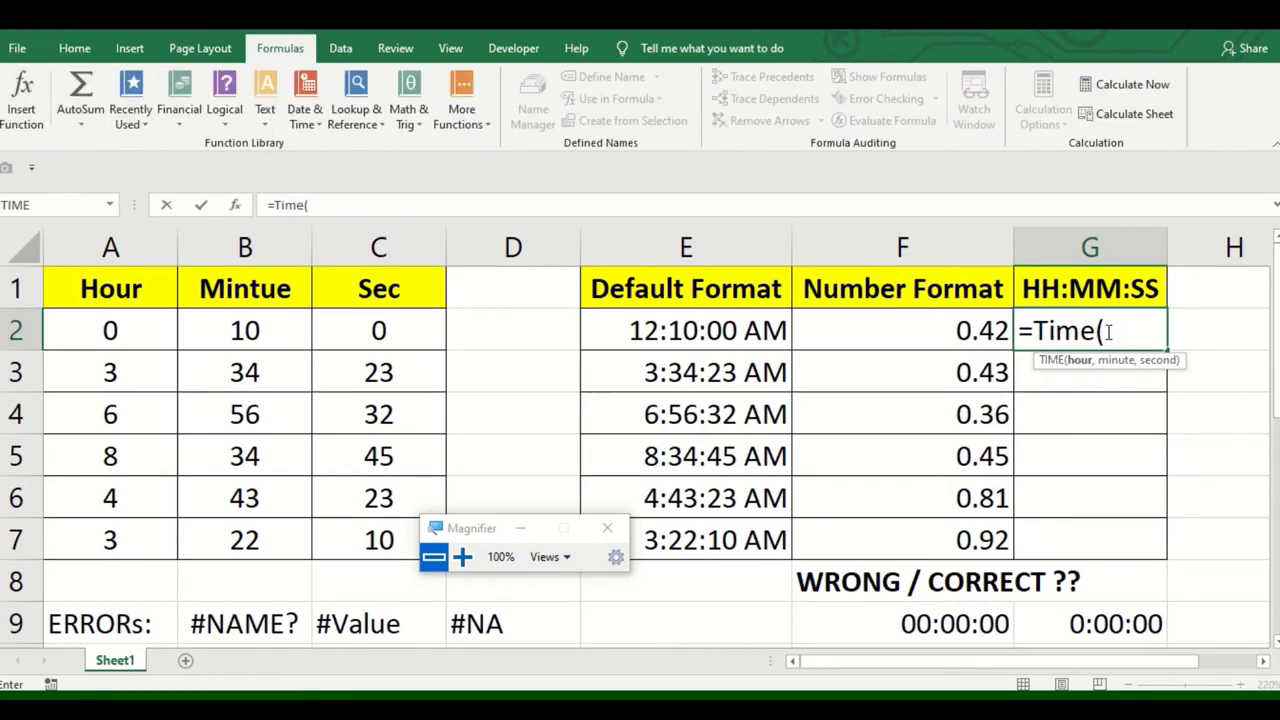
pyautogui.click(138, 336)
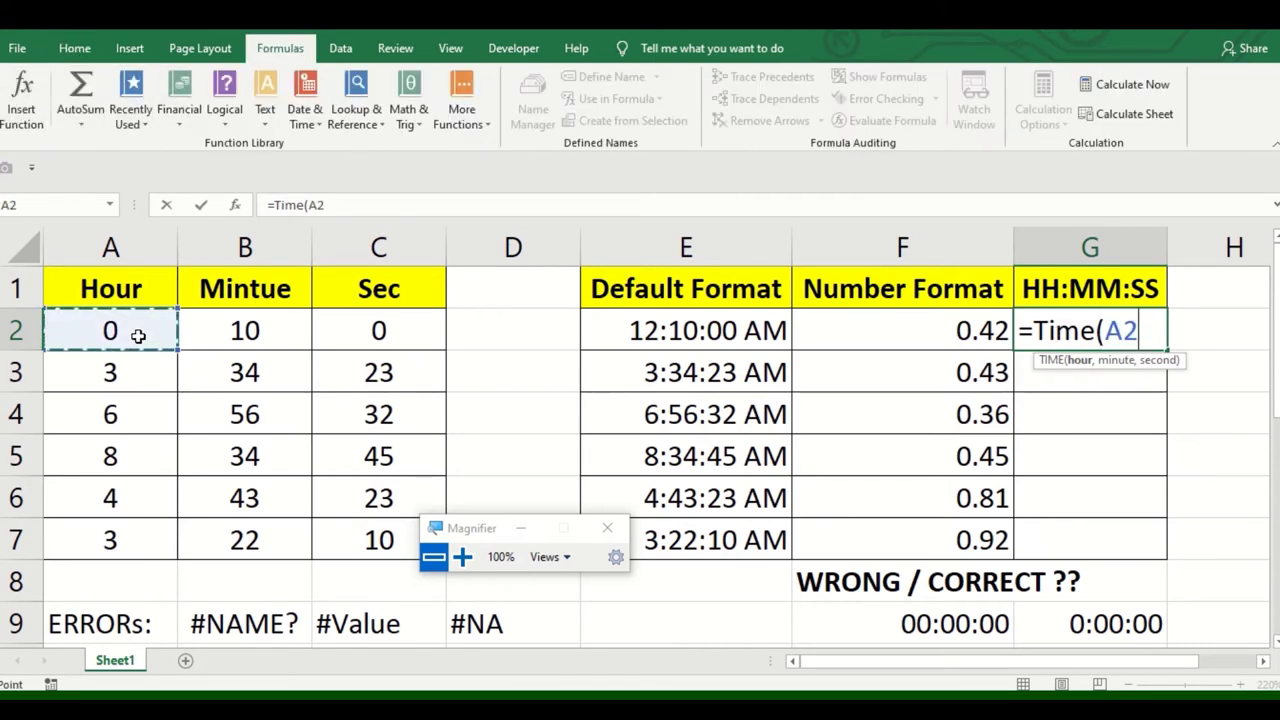
pyautogui.write(',')
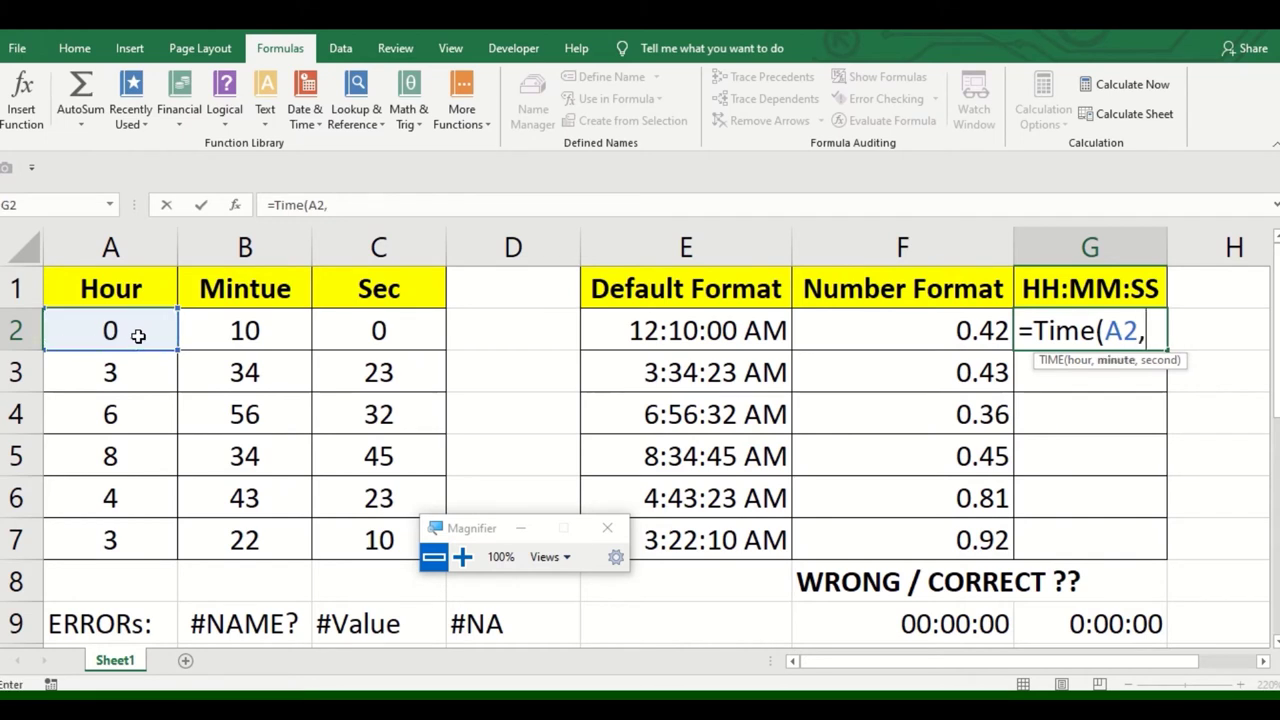
pyautogui.click(247, 334)
pyautogui.write(',')
pyautogui.click(374, 337)
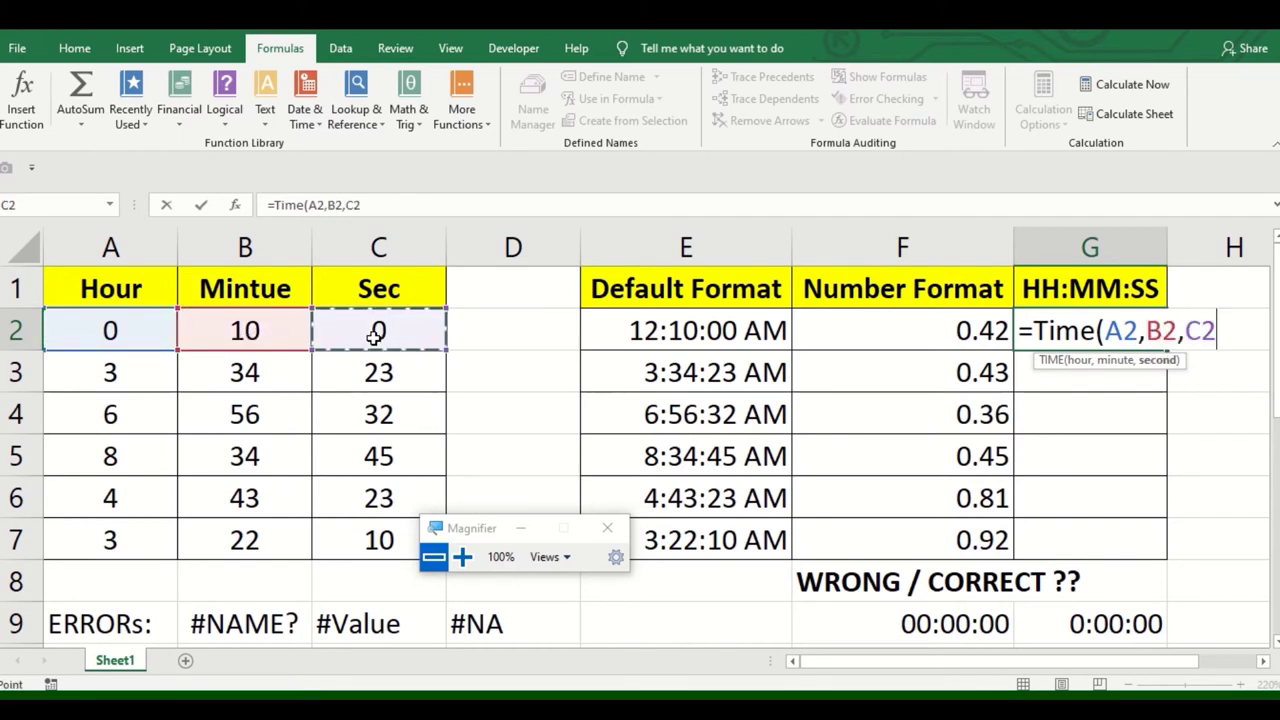
pyautogui.write(')')
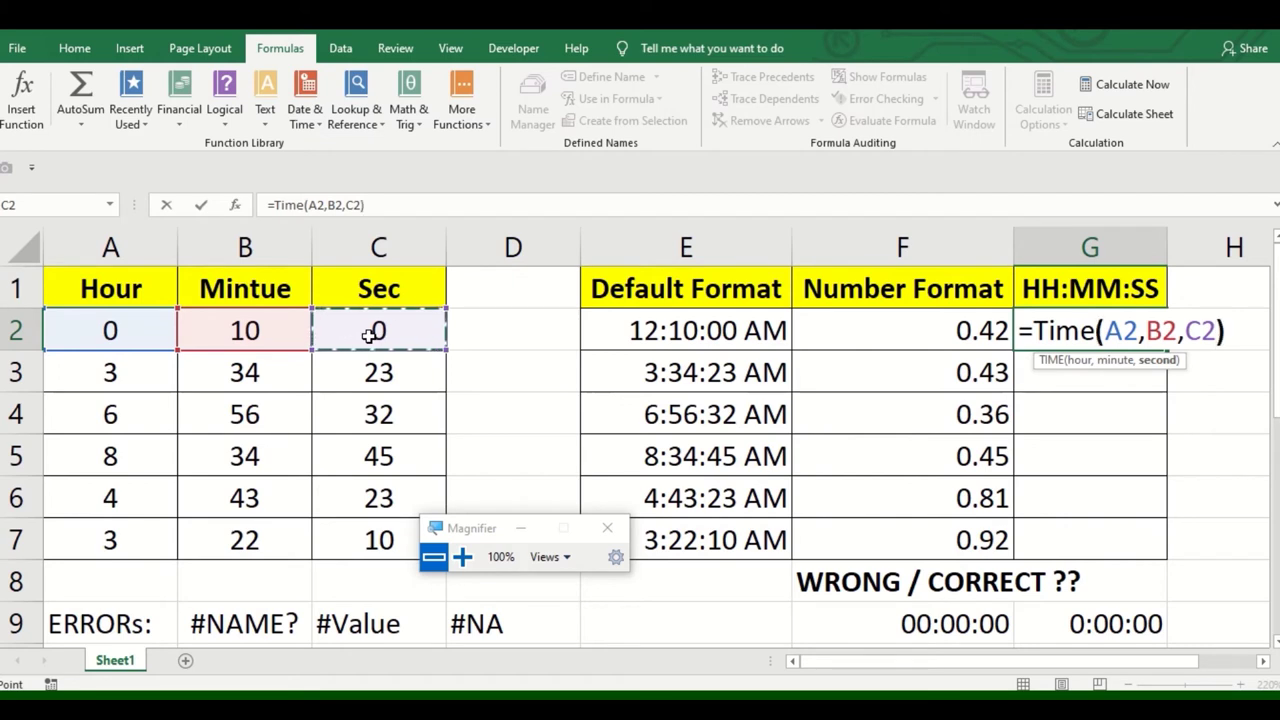
pyautogui.press('Return')
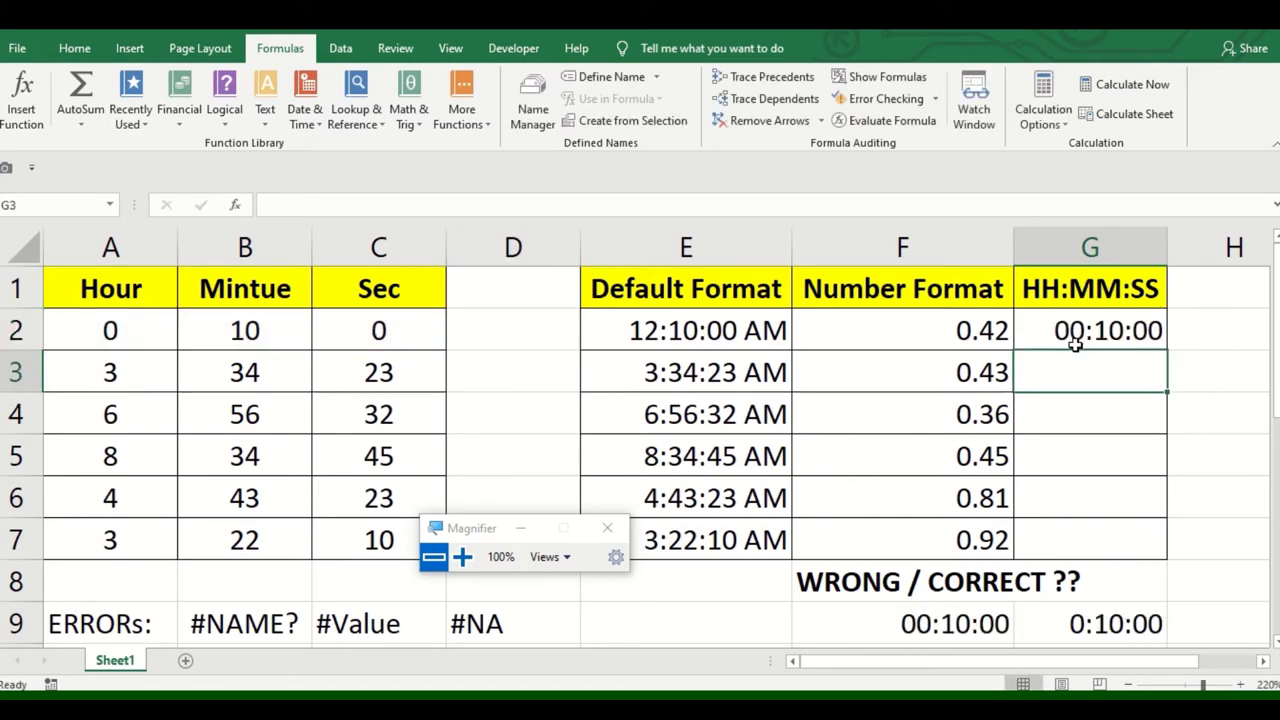
# Copy the yellow HH:MM:SS heading from G1 into D1
pyautogui.click(1105, 332)
pyautogui.click(1211, 346)
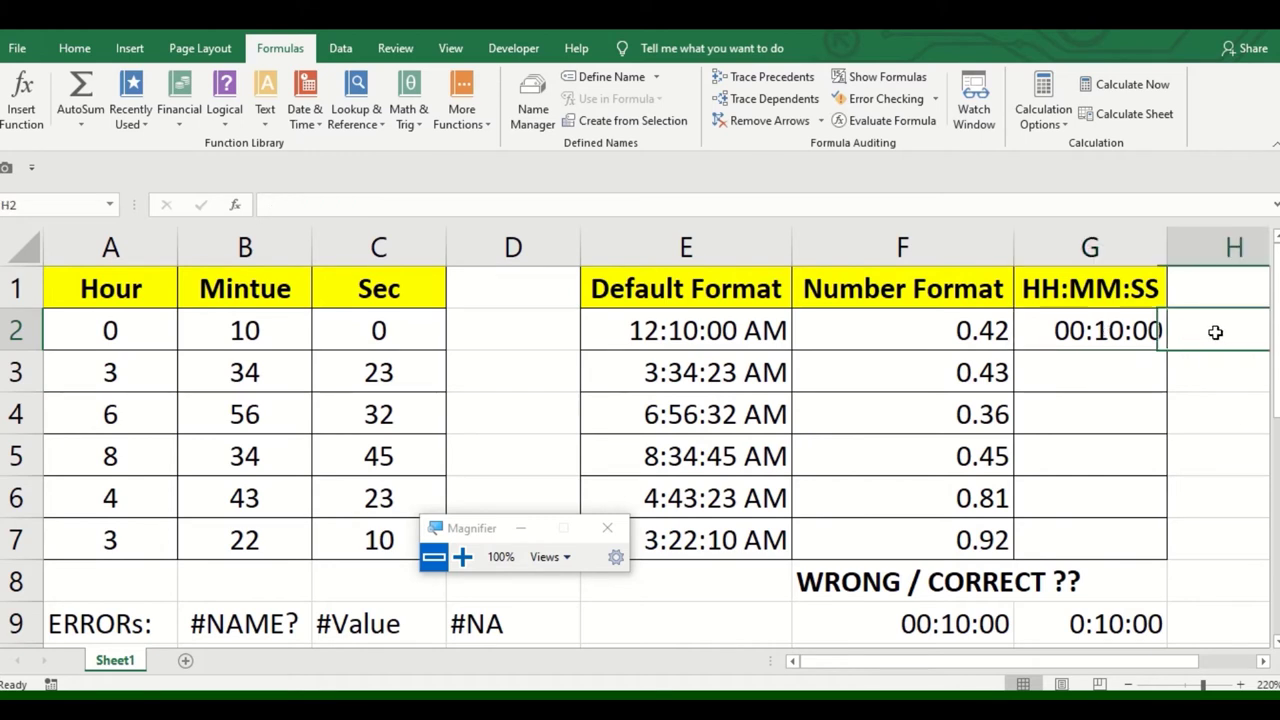
pyautogui.click(534, 338)
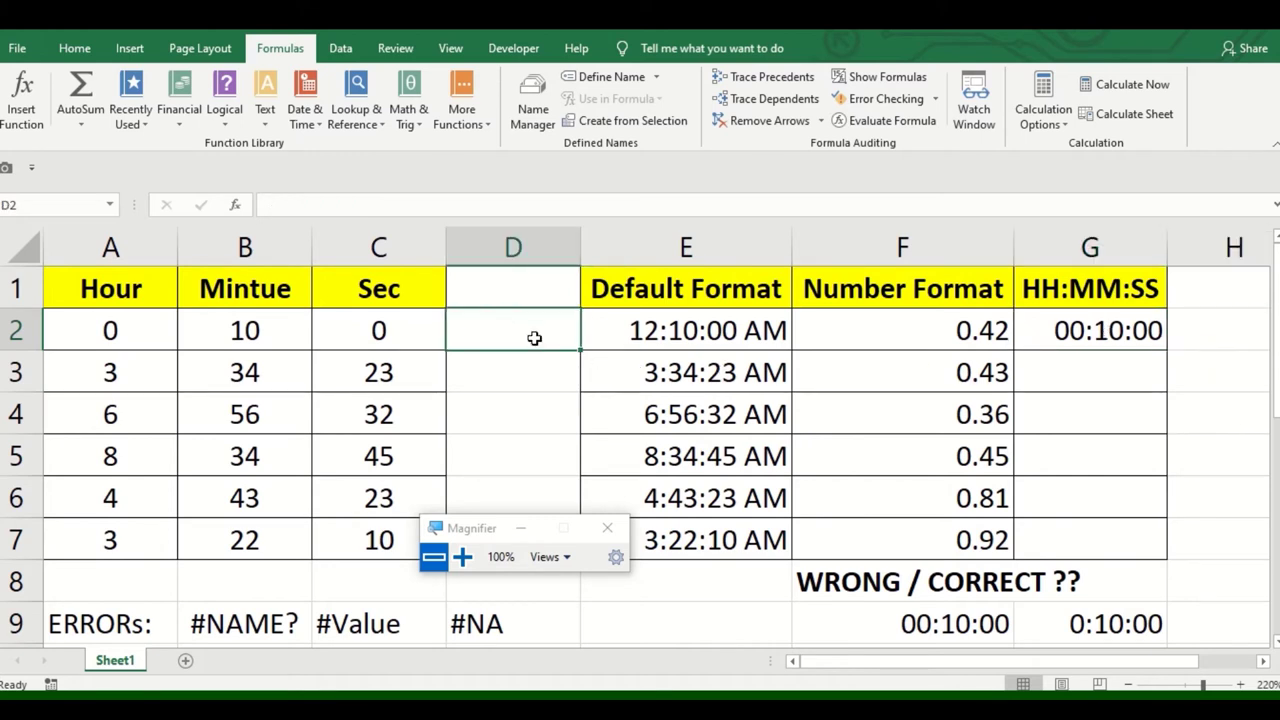
pyautogui.click(1080, 292)
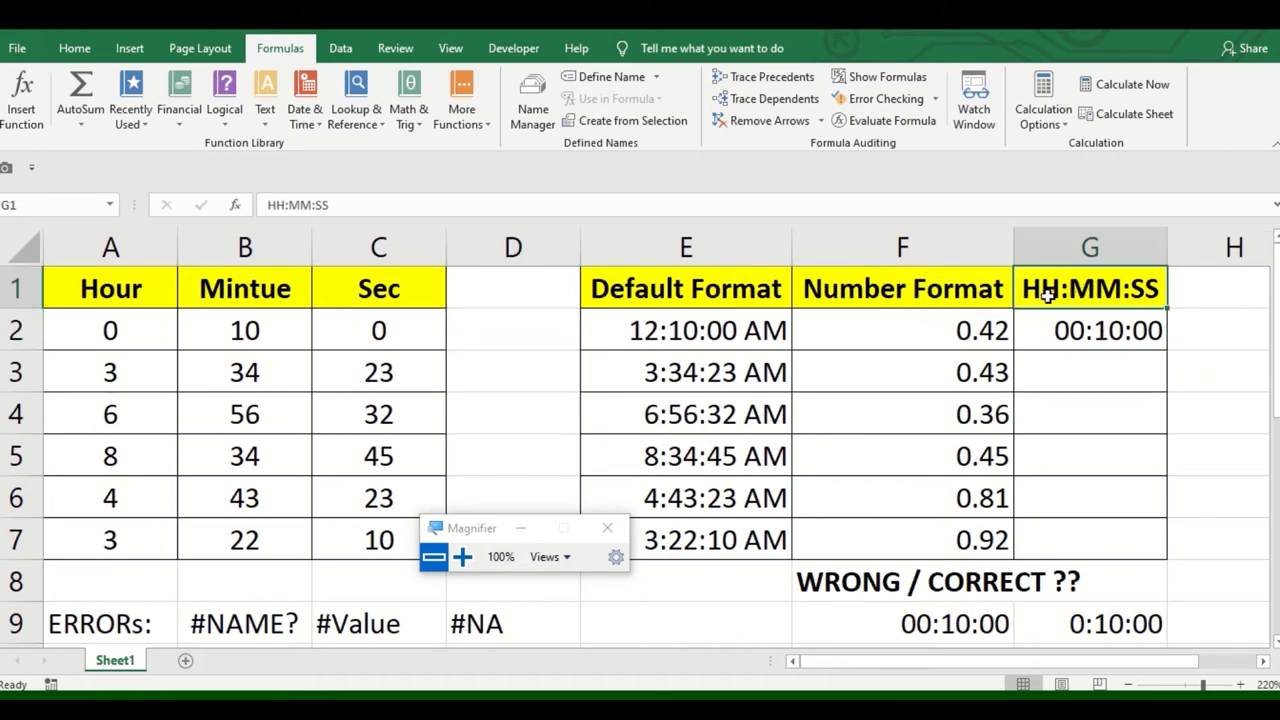
pyautogui.hotkey('ctrl', 'c')
pyautogui.click(533, 288)
pyautogui.hotkey('ctrl', 'v')
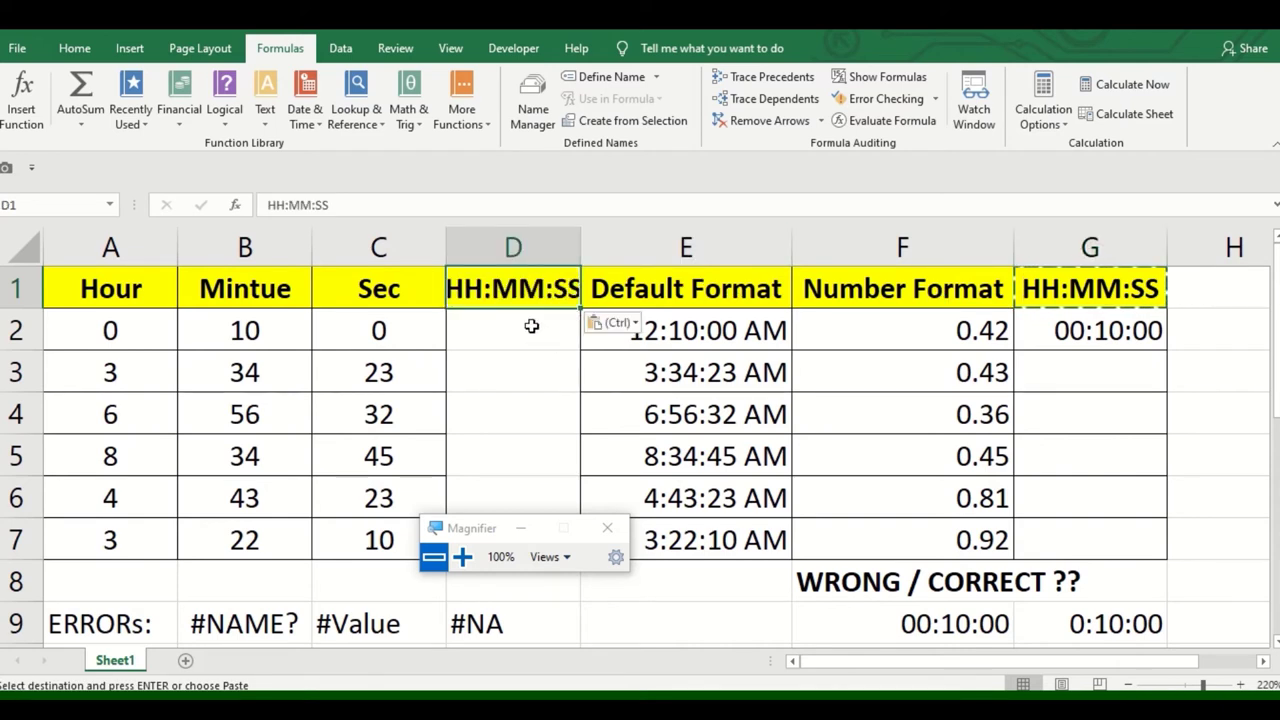
# Check column G's formula and column actions, then select D2
pyautogui.click(1070, 318)
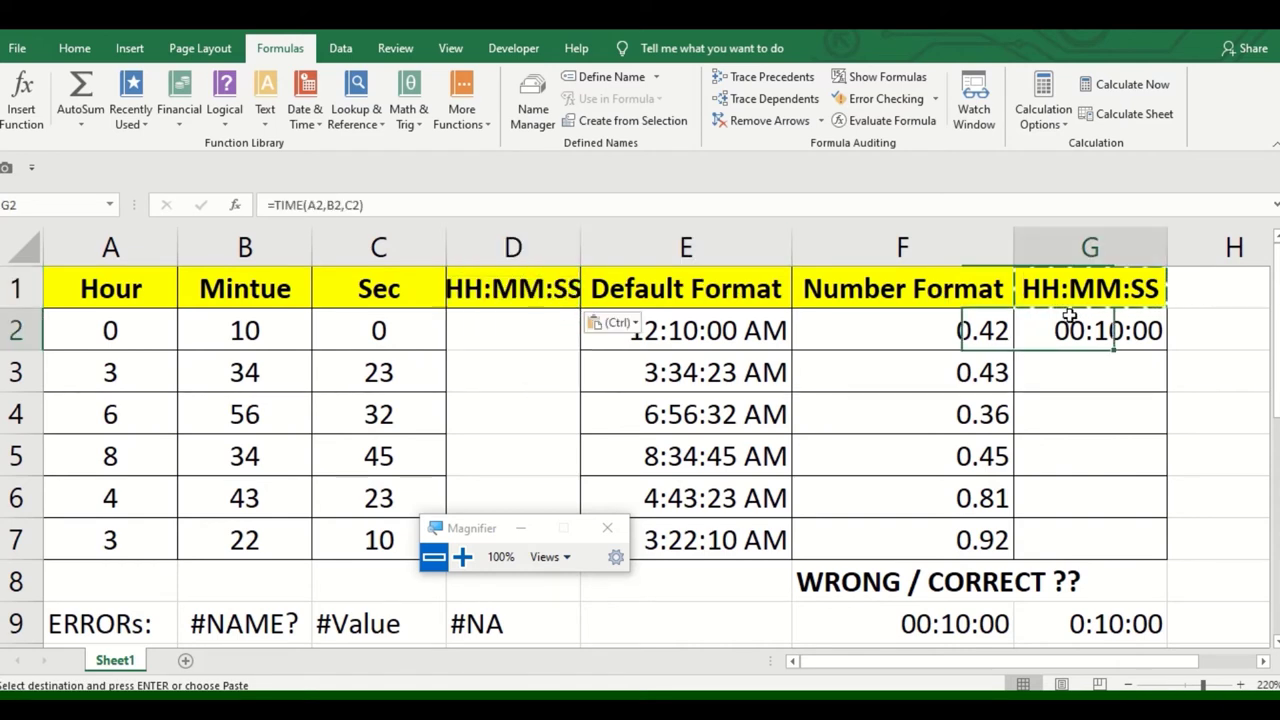
pyautogui.click(1094, 246)
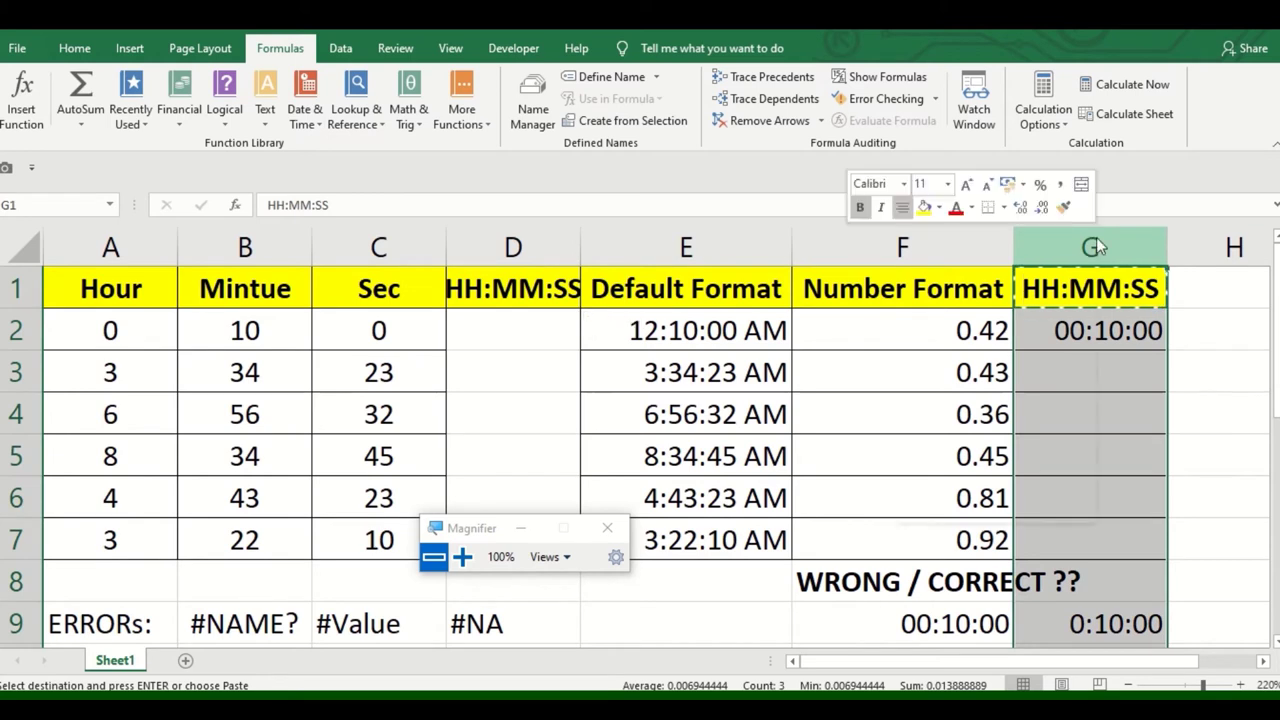
pyautogui.rightClick(1096, 240)
pyautogui.click(1051, 320)
pyautogui.click(534, 330)
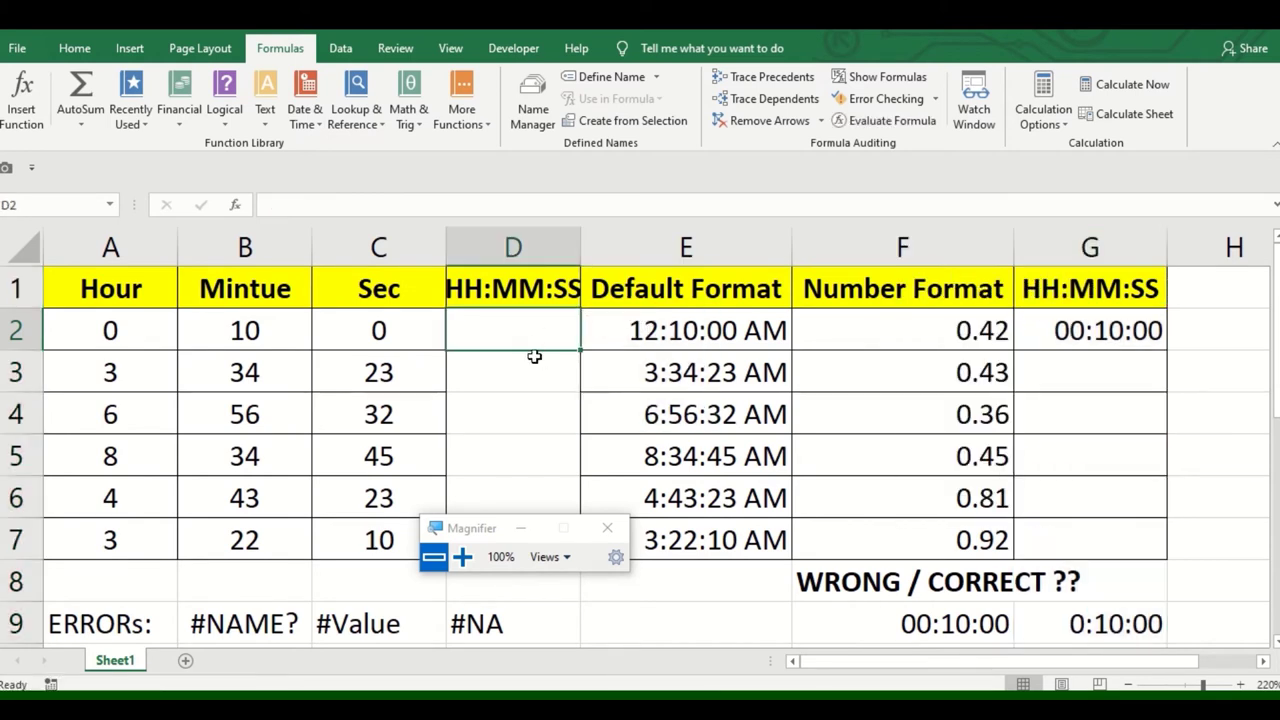
# Enter =TIME(A2,B2,C2) in D2 via autocomplete, showing 12:10 AM
pyautogui.write('=')
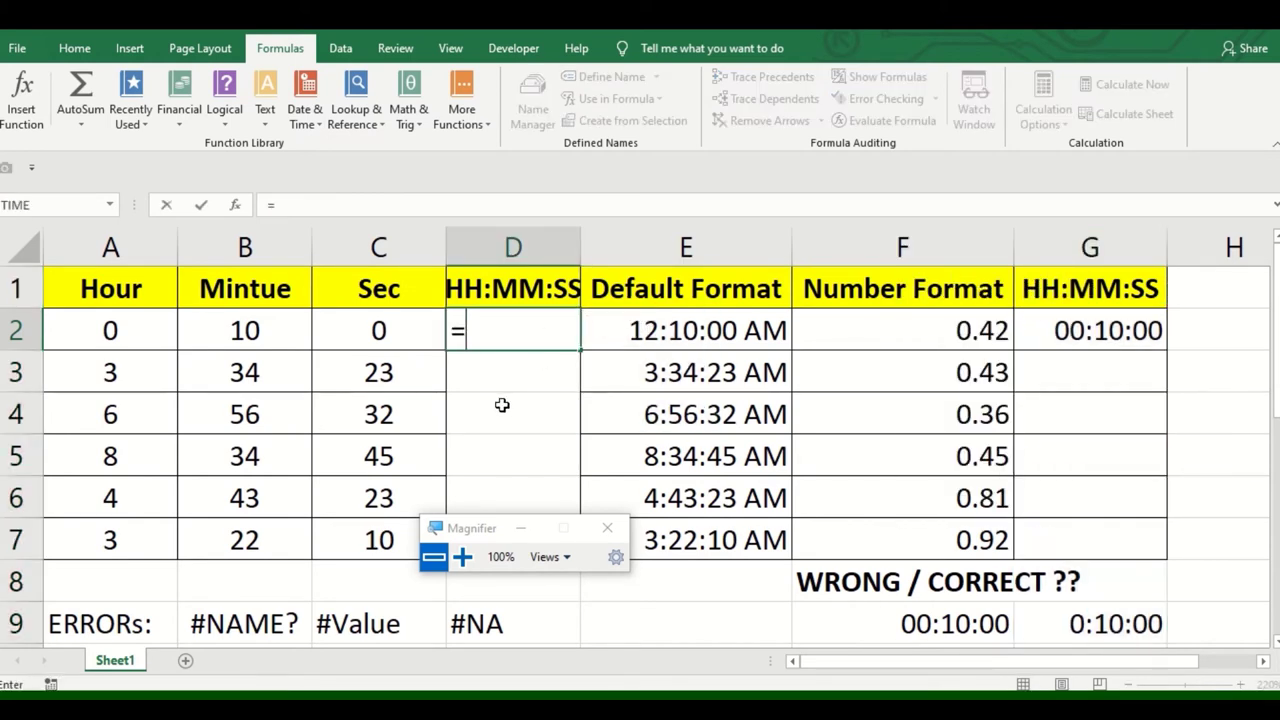
pyautogui.write('time')
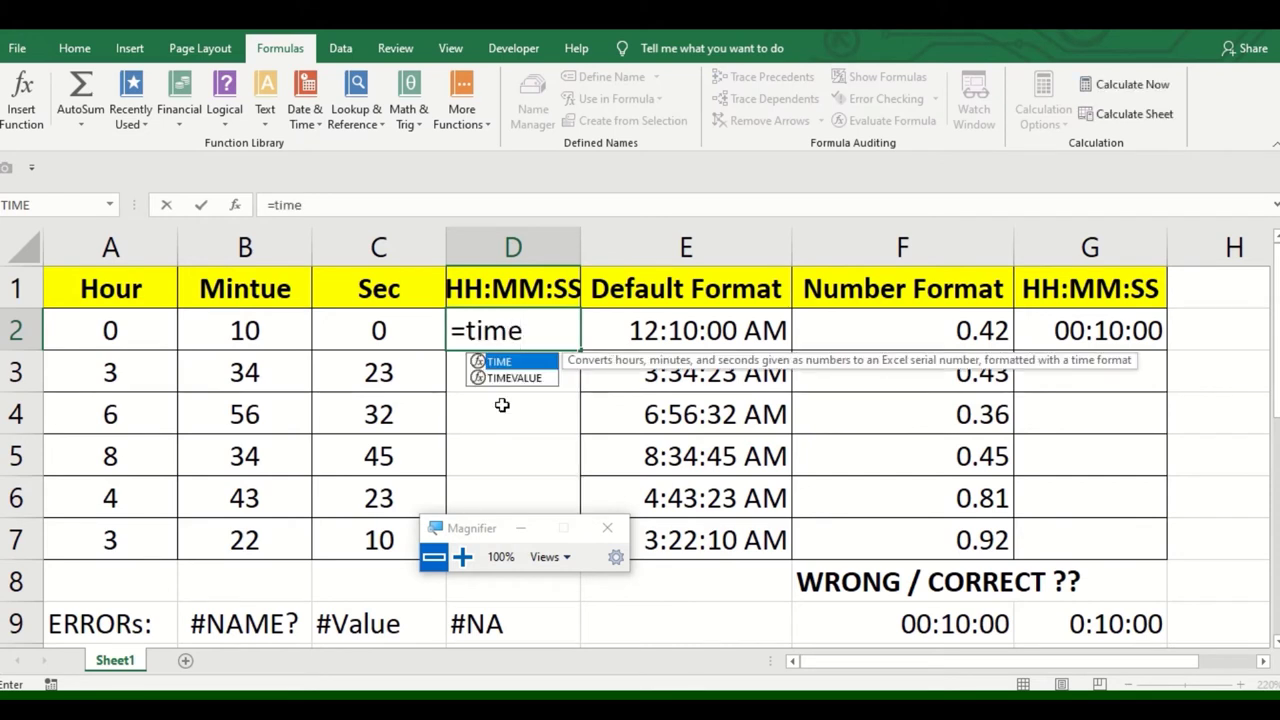
pyautogui.doubleClick(513, 362)
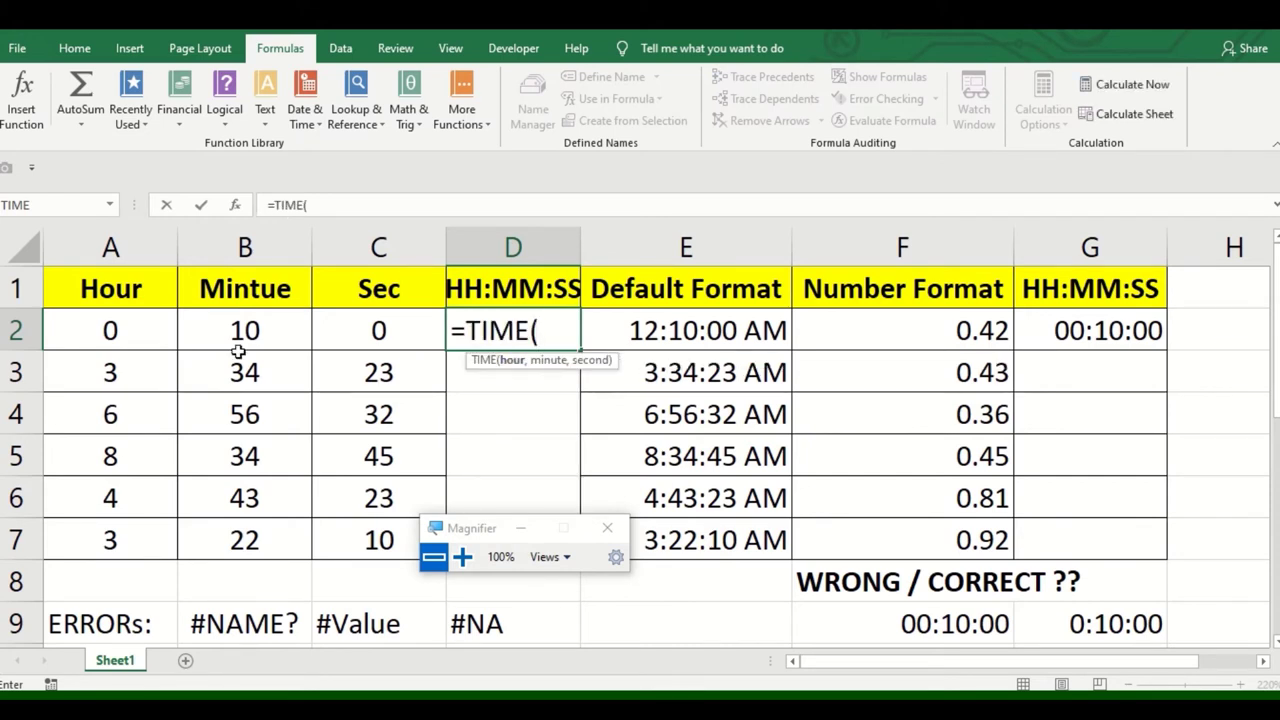
pyautogui.click(142, 333)
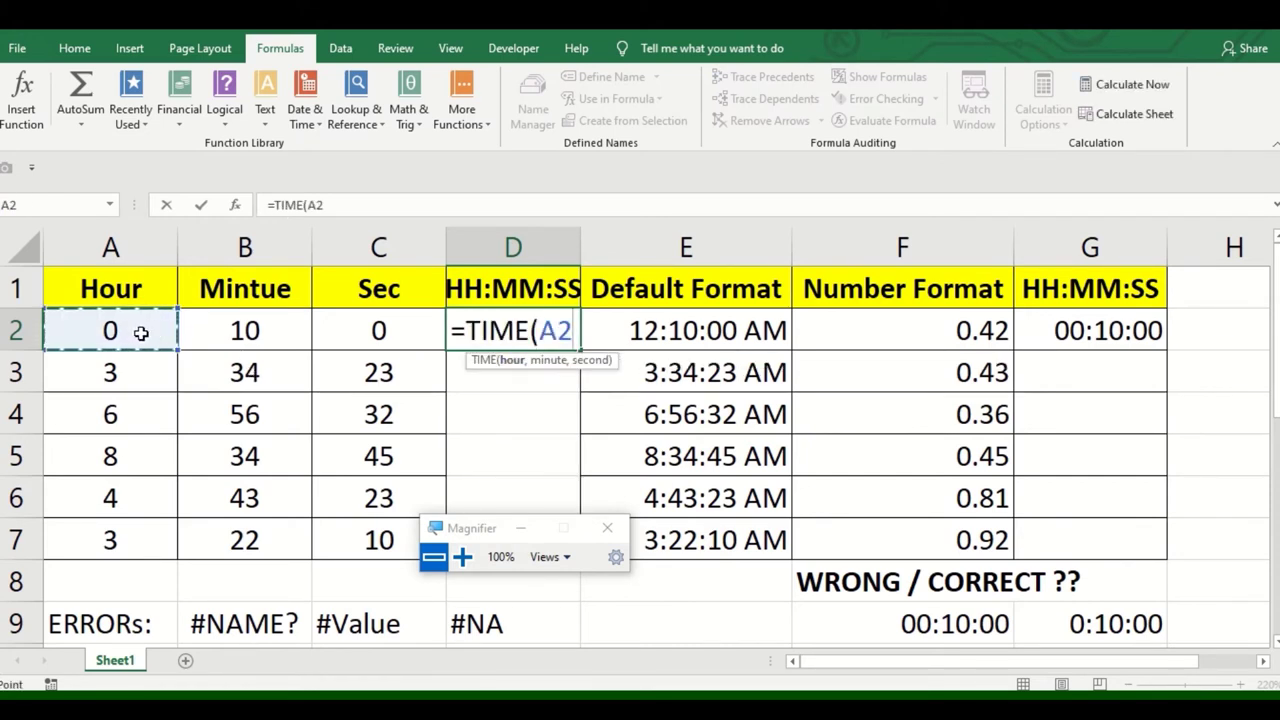
pyautogui.write(',')
pyautogui.click(236, 334)
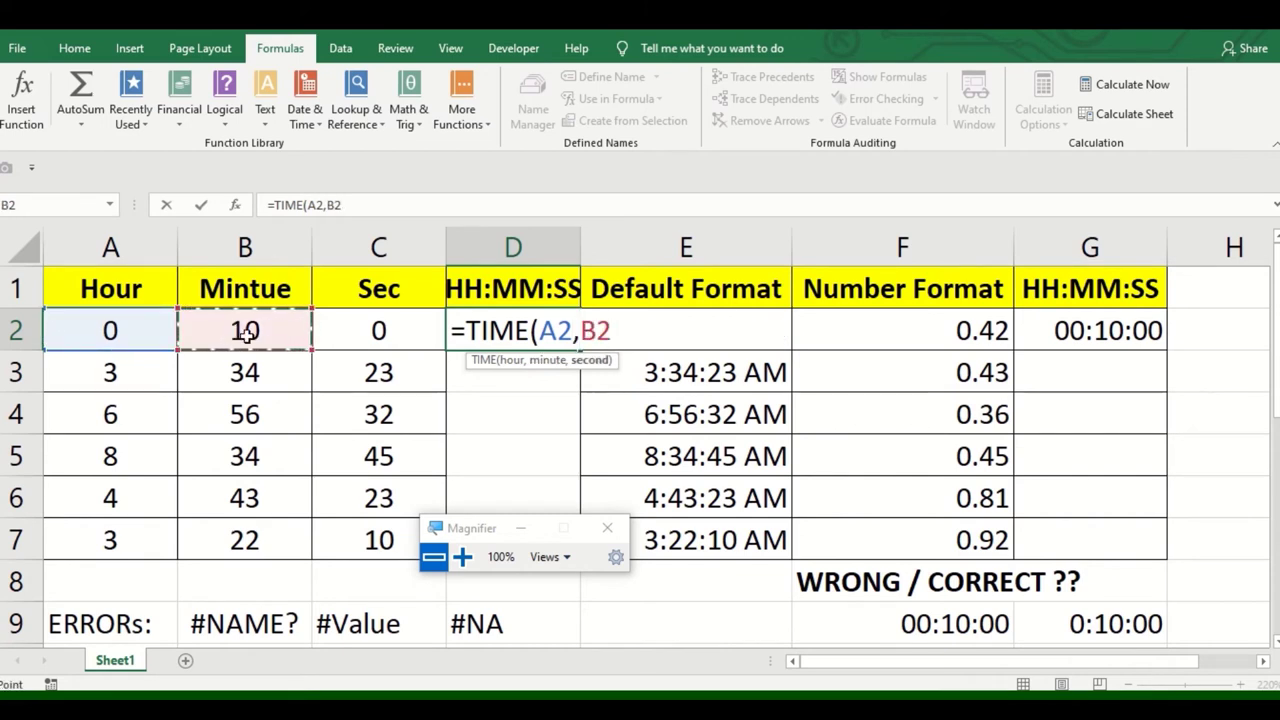
pyautogui.write(',')
pyautogui.click(365, 330)
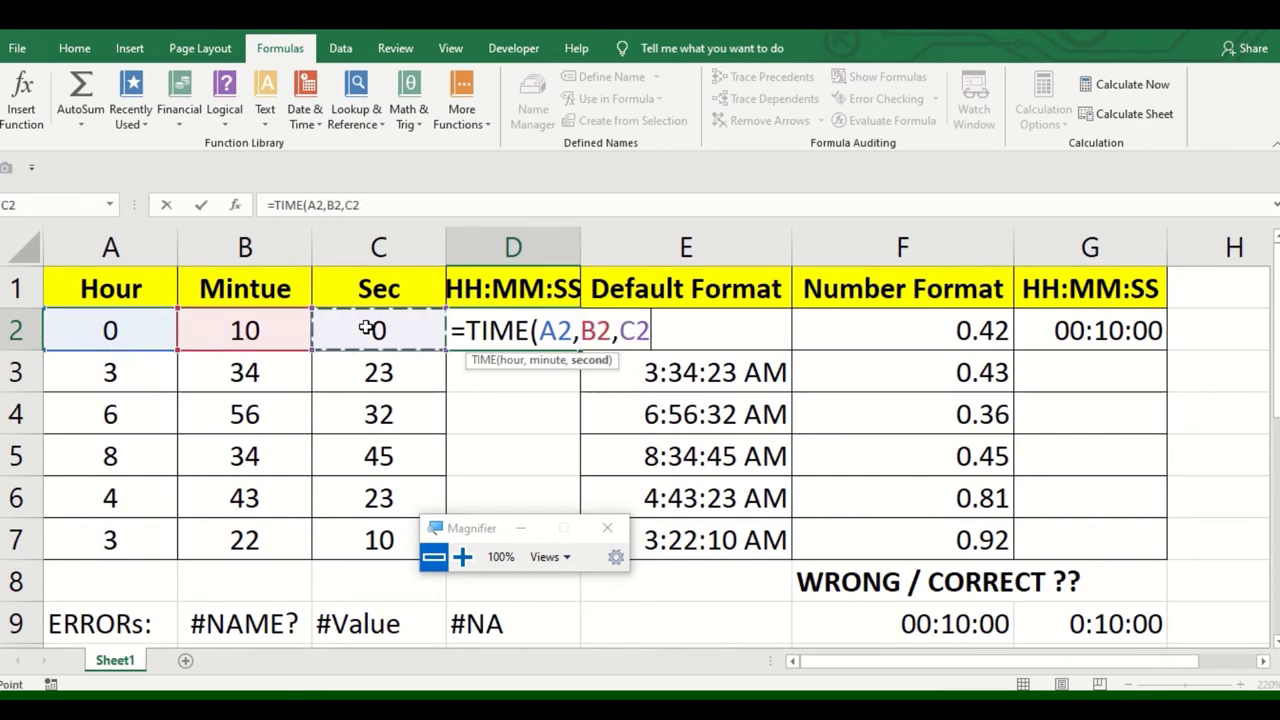
pyautogui.write(')')
pyautogui.press('Return')
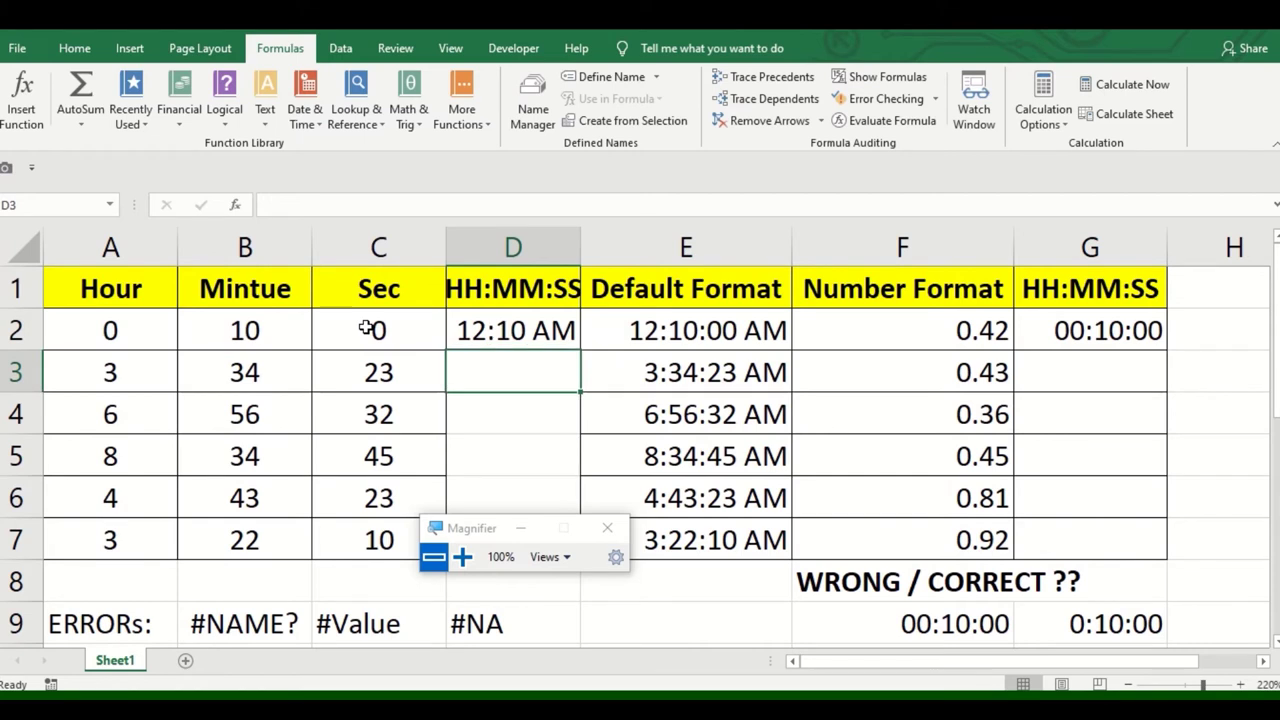
pyautogui.click(521, 331)
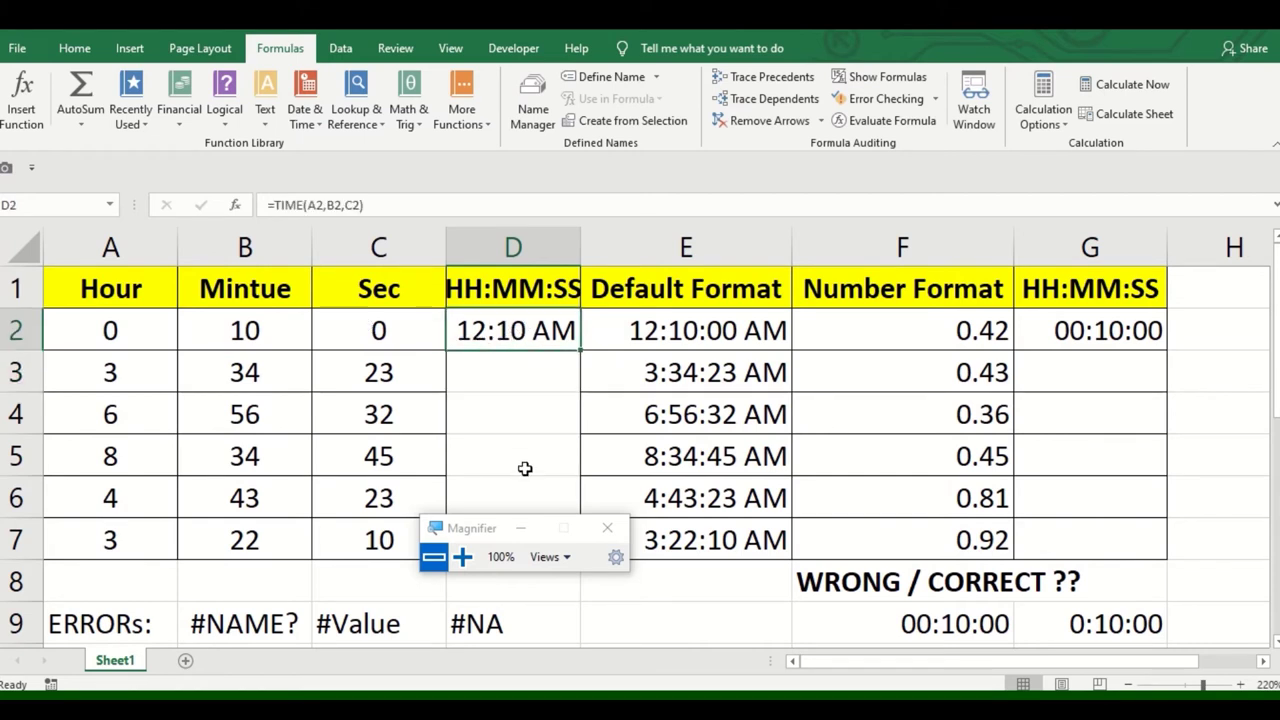
# Fill the TIME formula from D2 down to D7
pyautogui.moveTo(490, 528); pyautogui.dragTo(348, 587)
pyautogui.keyDown('shift'); pyautogui.click(517, 540); pyautogui.keyUp('shift')
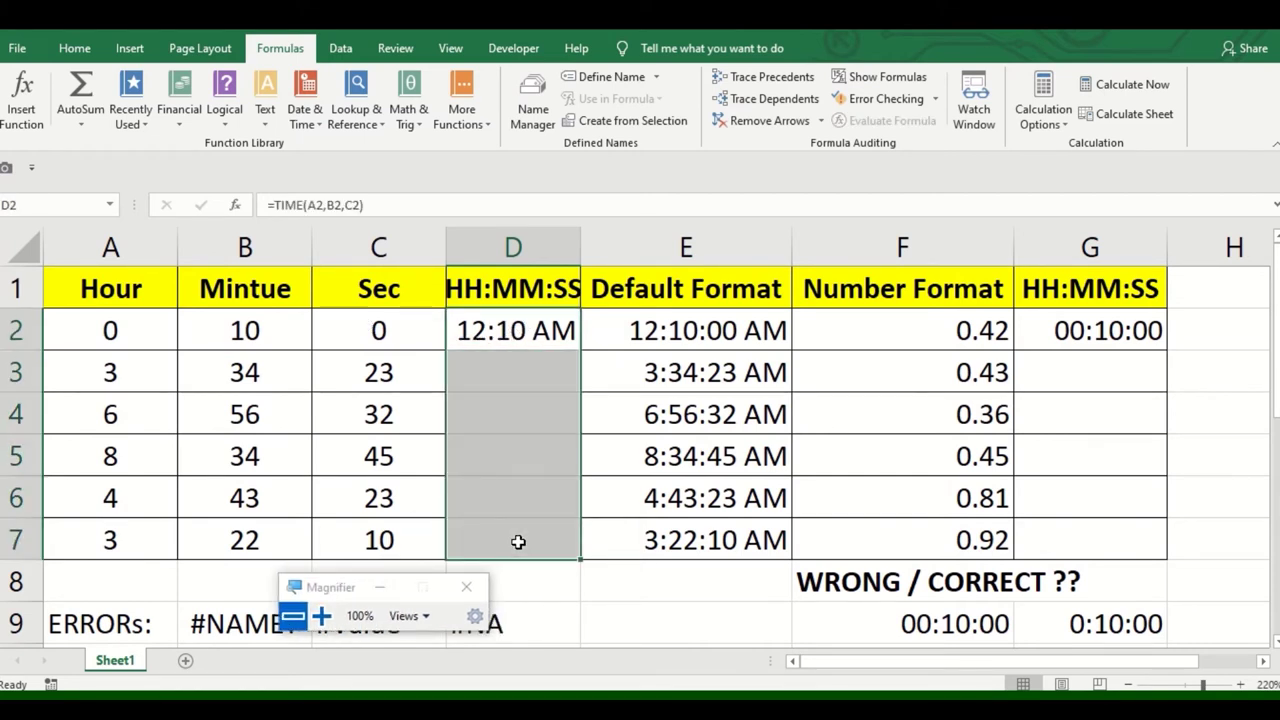
pyautogui.hotkey('ctrl', 'd')
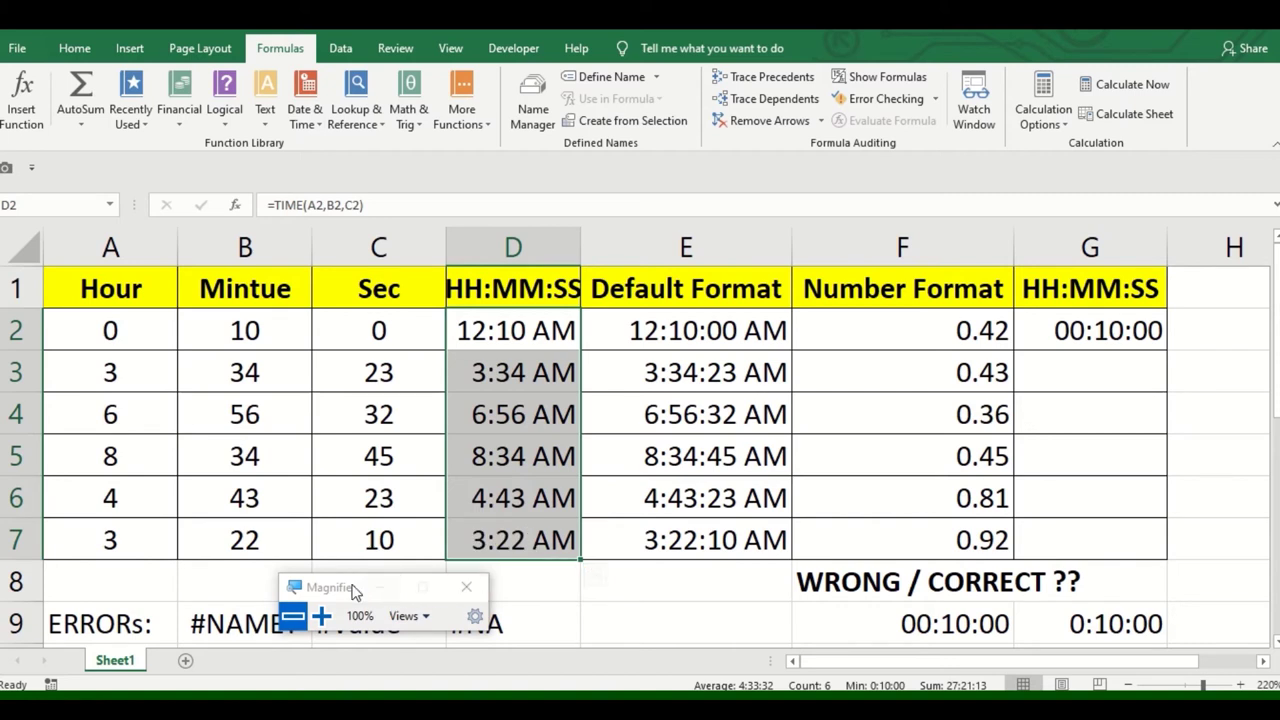
# Cancel and undo a stray 'a' entry, restoring 12:10 AM, then reselect D2:D7
pyautogui.moveTo(353, 591); pyautogui.dragTo(798, 391)
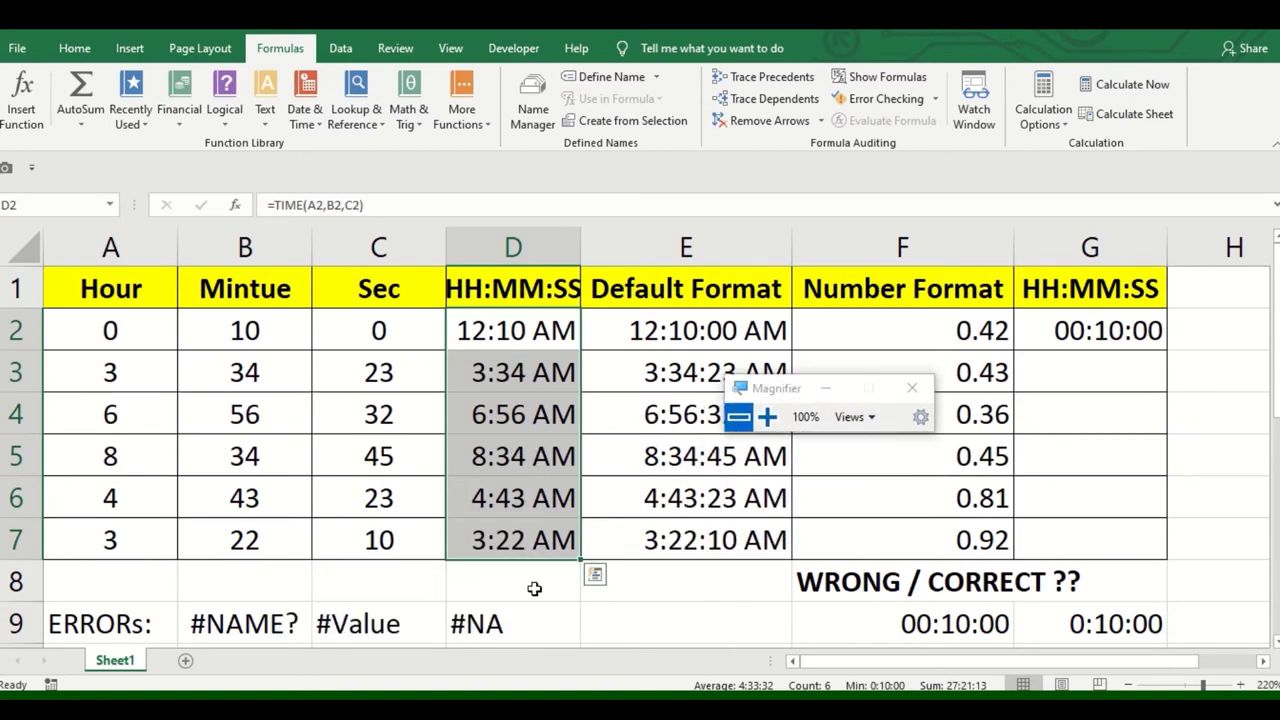
pyautogui.click(530, 336)
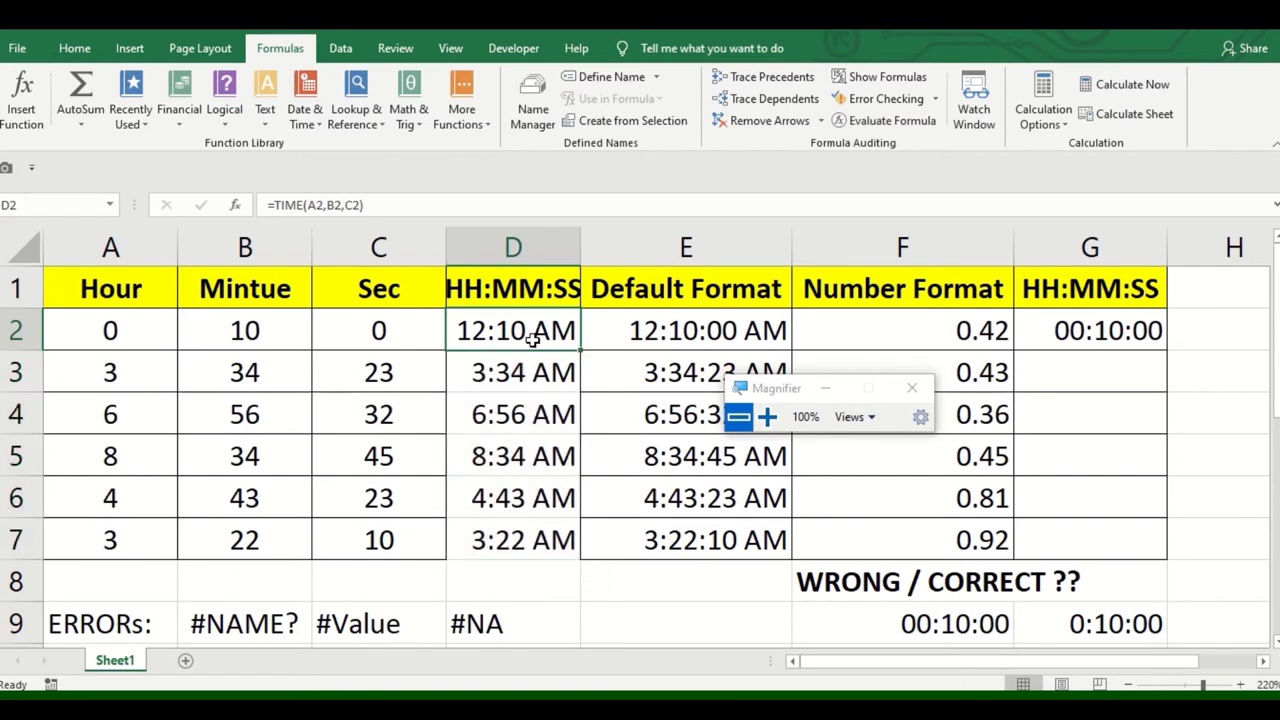
pyautogui.write('a')
pyautogui.click(527, 542)
pyautogui.write('a')
pyautogui.press('Escape')
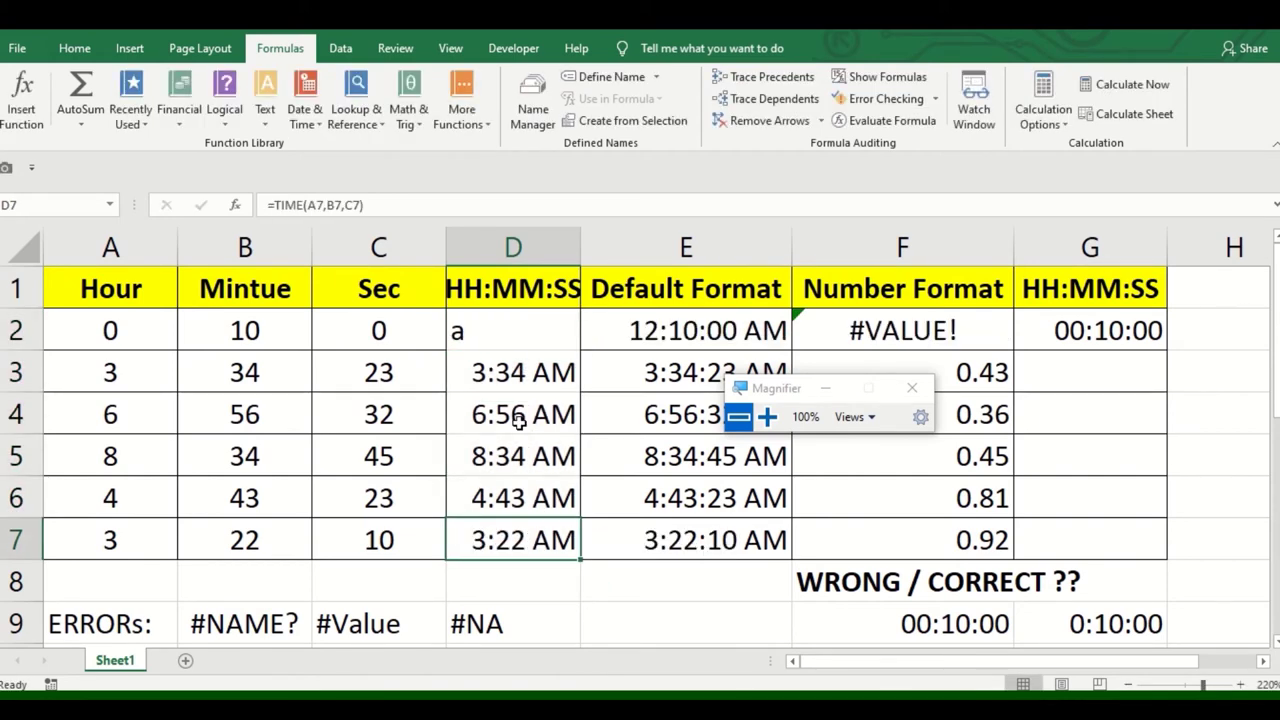
pyautogui.click(515, 354)
pyautogui.hotkey('ctrl', 'z')
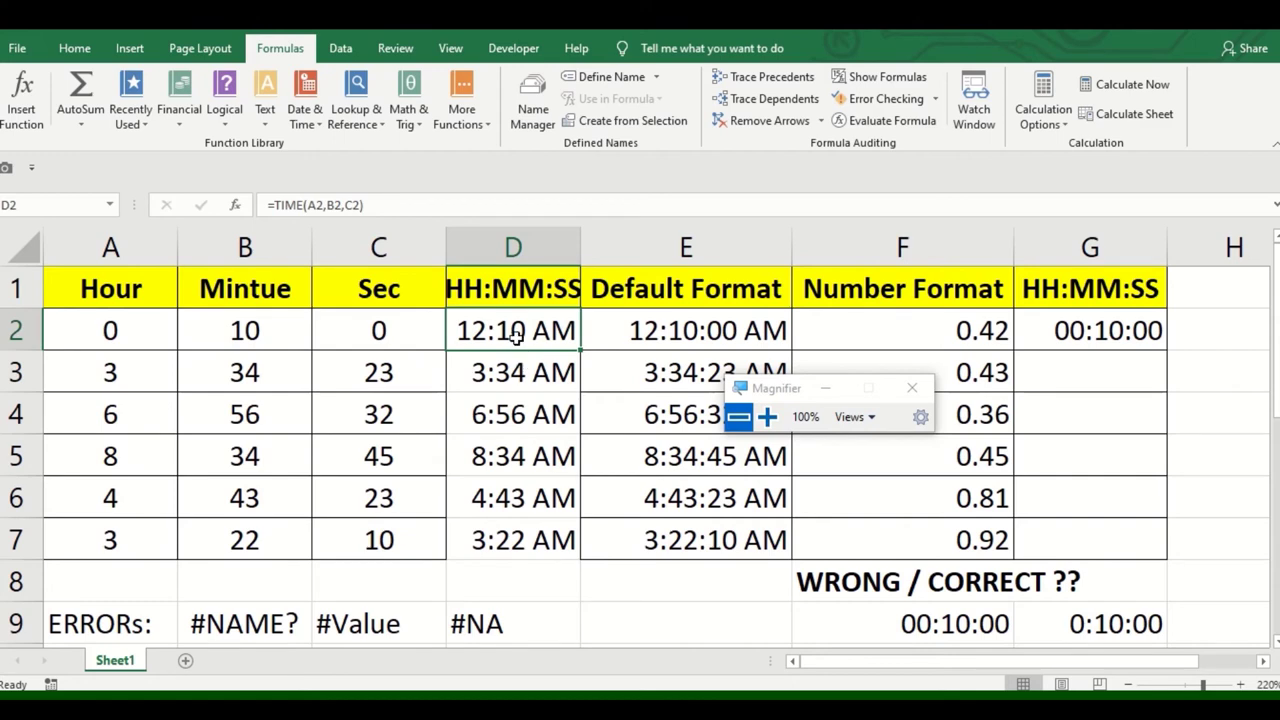
pyautogui.keyDown('shift'); pyautogui.click(540, 545); pyautogui.keyUp('shift')
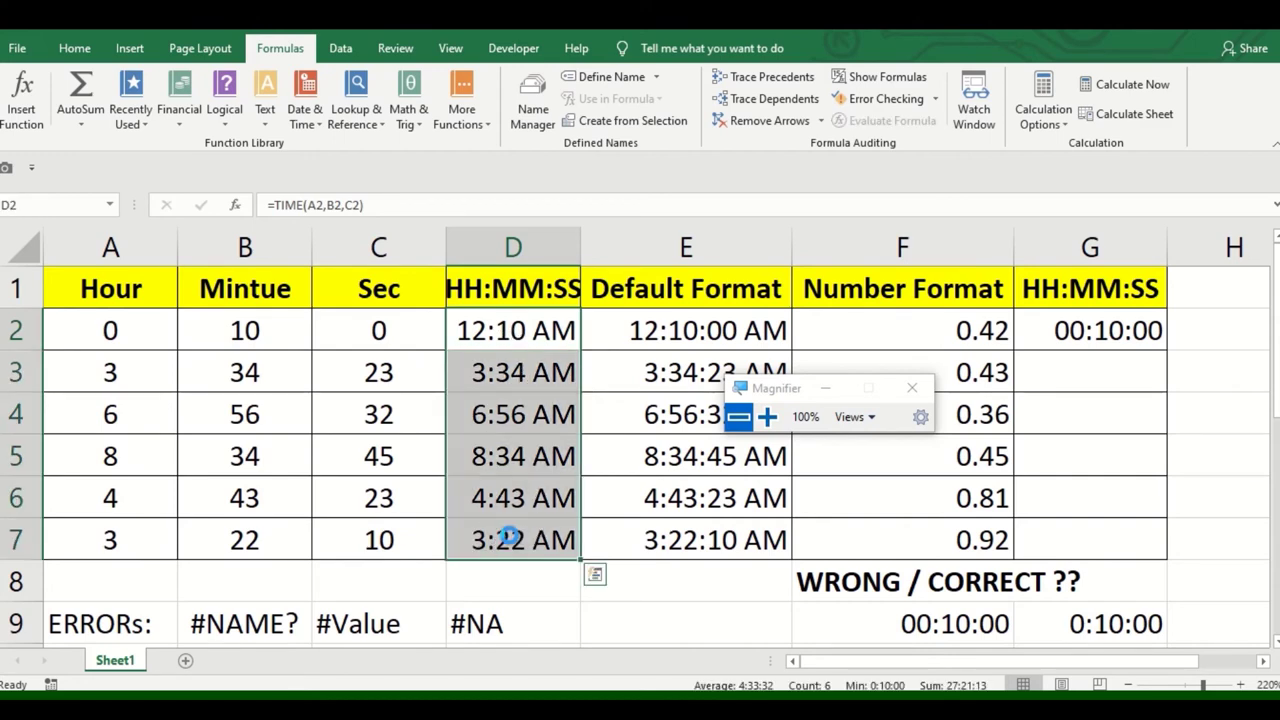
# Open Format Cells for D2:D7, showing the Custom h:mm AM/PM format
pyautogui.hotkey('ctrl', '1')
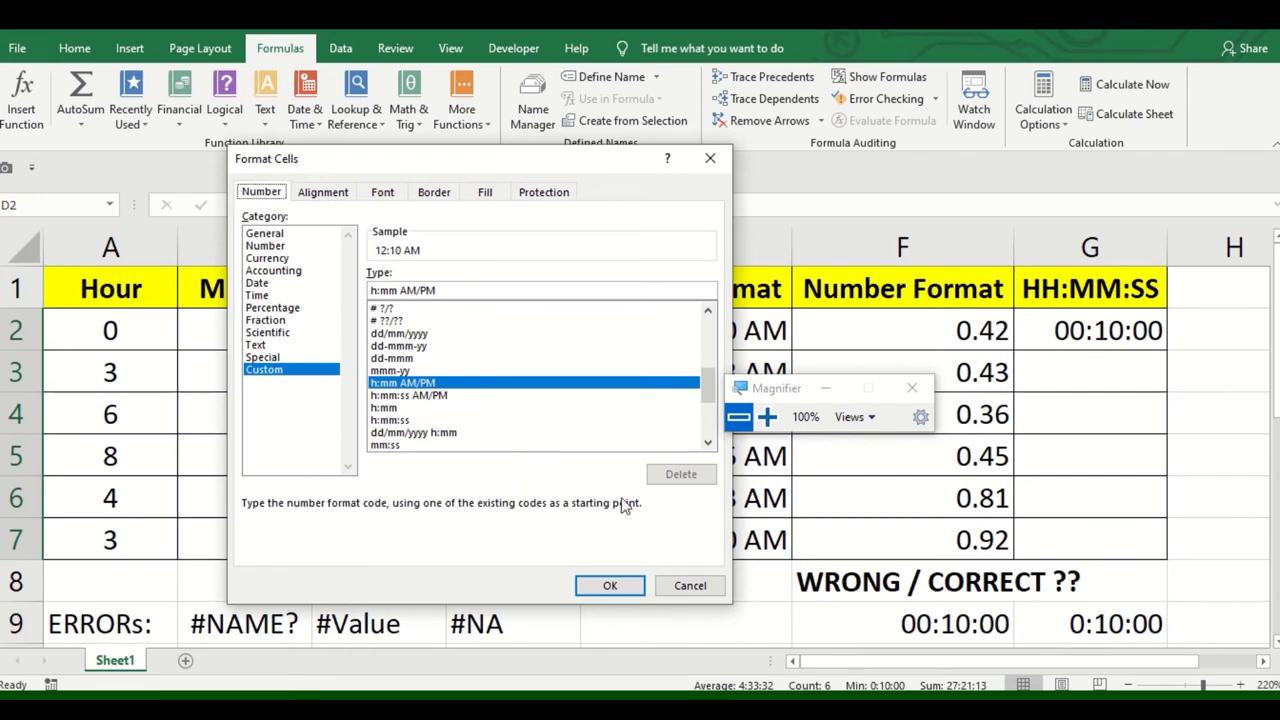
pyautogui.click(688, 586)
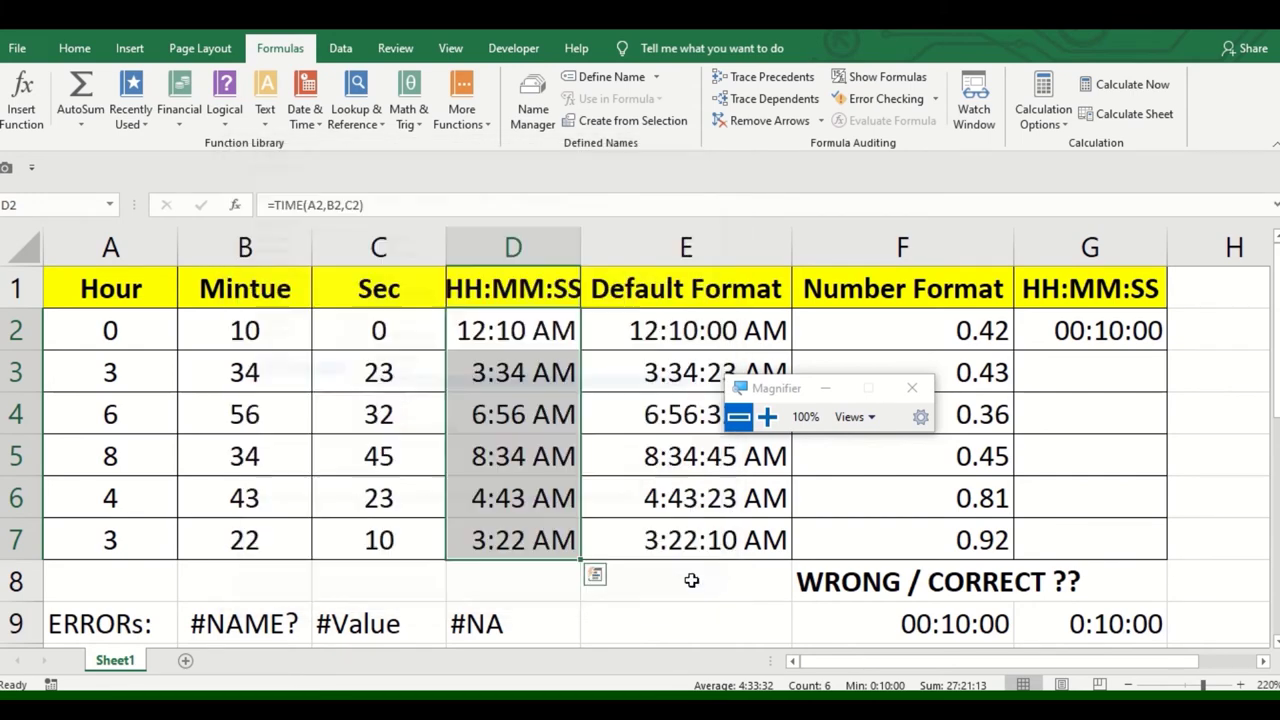
pyautogui.click(74, 48)
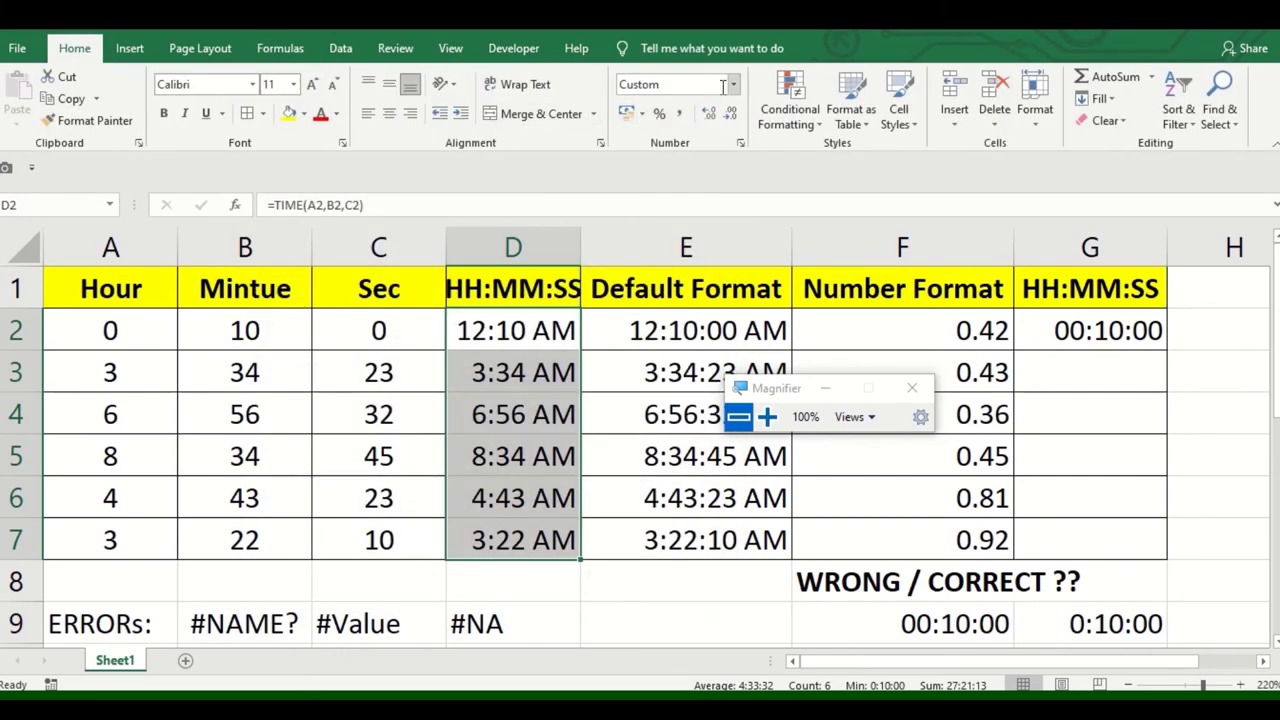
pyautogui.click(733, 85)
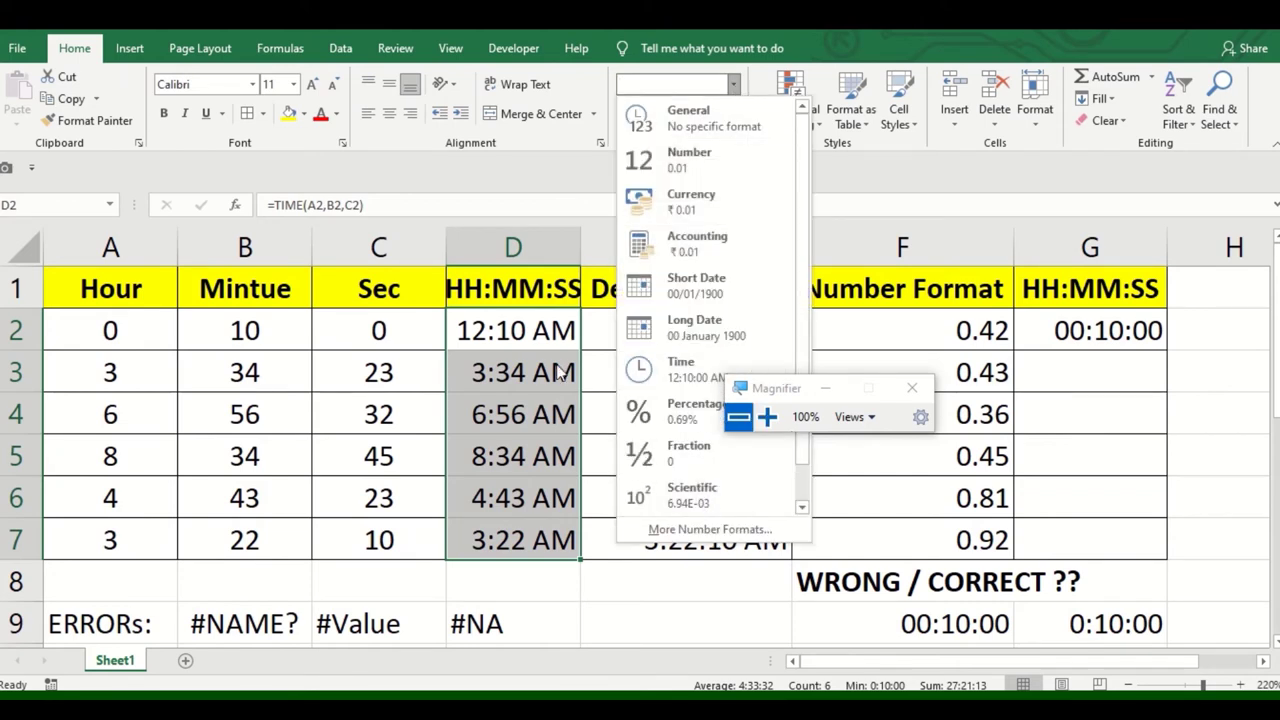
pyautogui.click(560, 373)
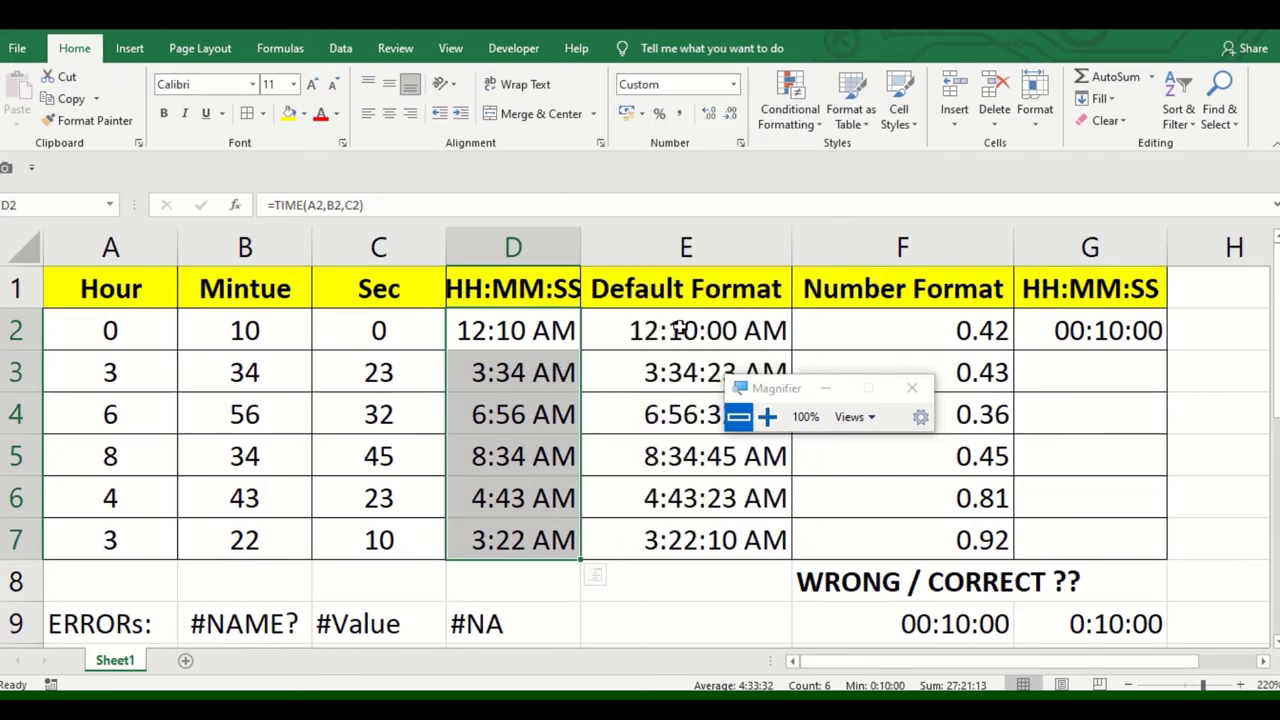
pyautogui.click(740, 142)
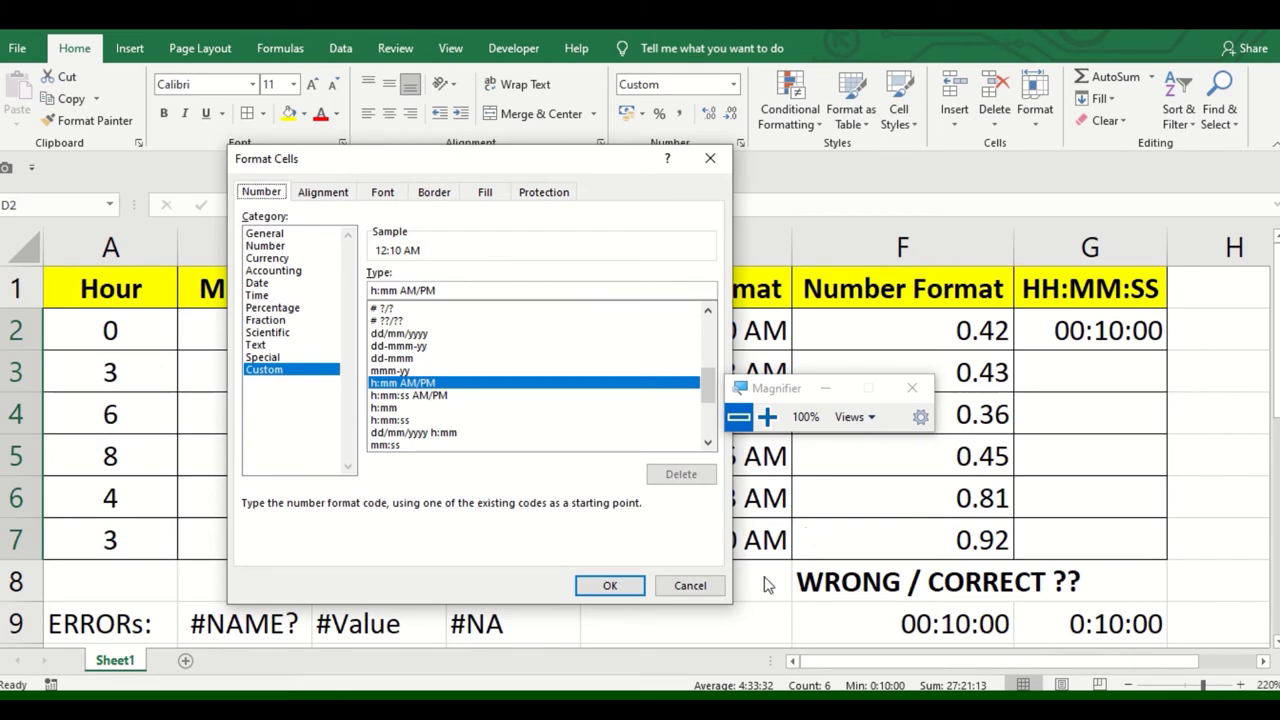
pyautogui.click(690, 586)
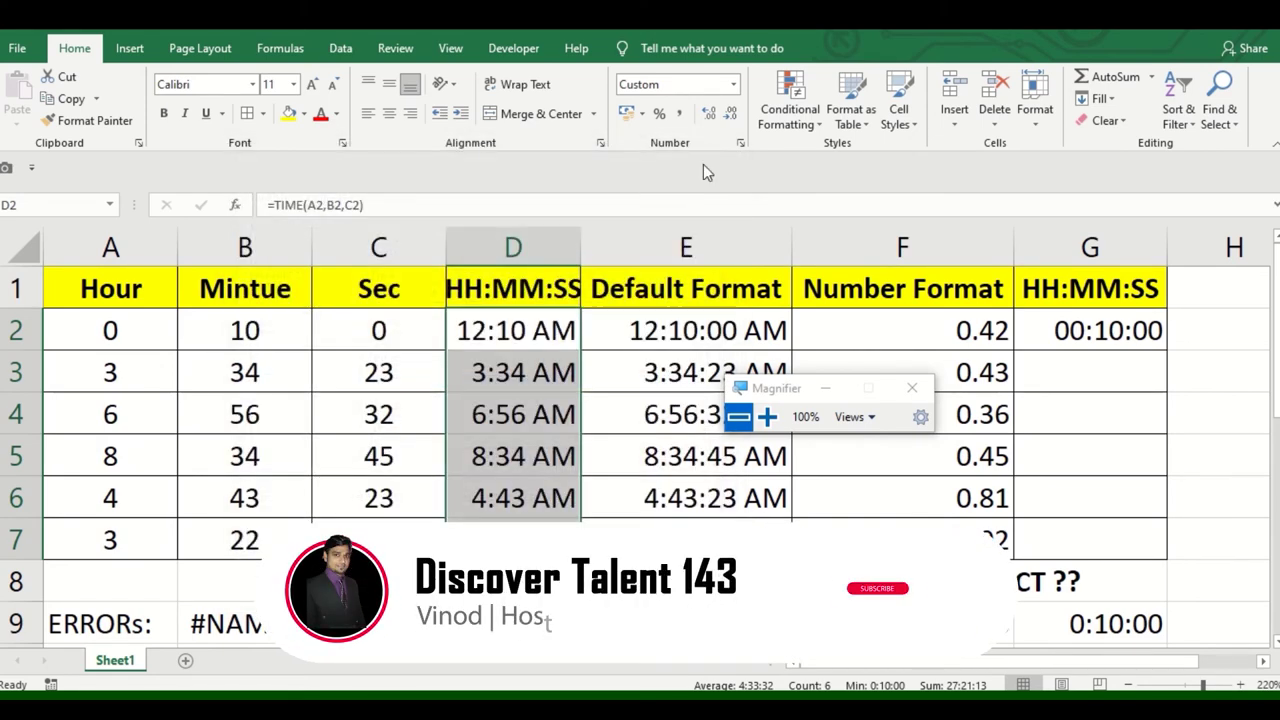
pyautogui.click(740, 142)
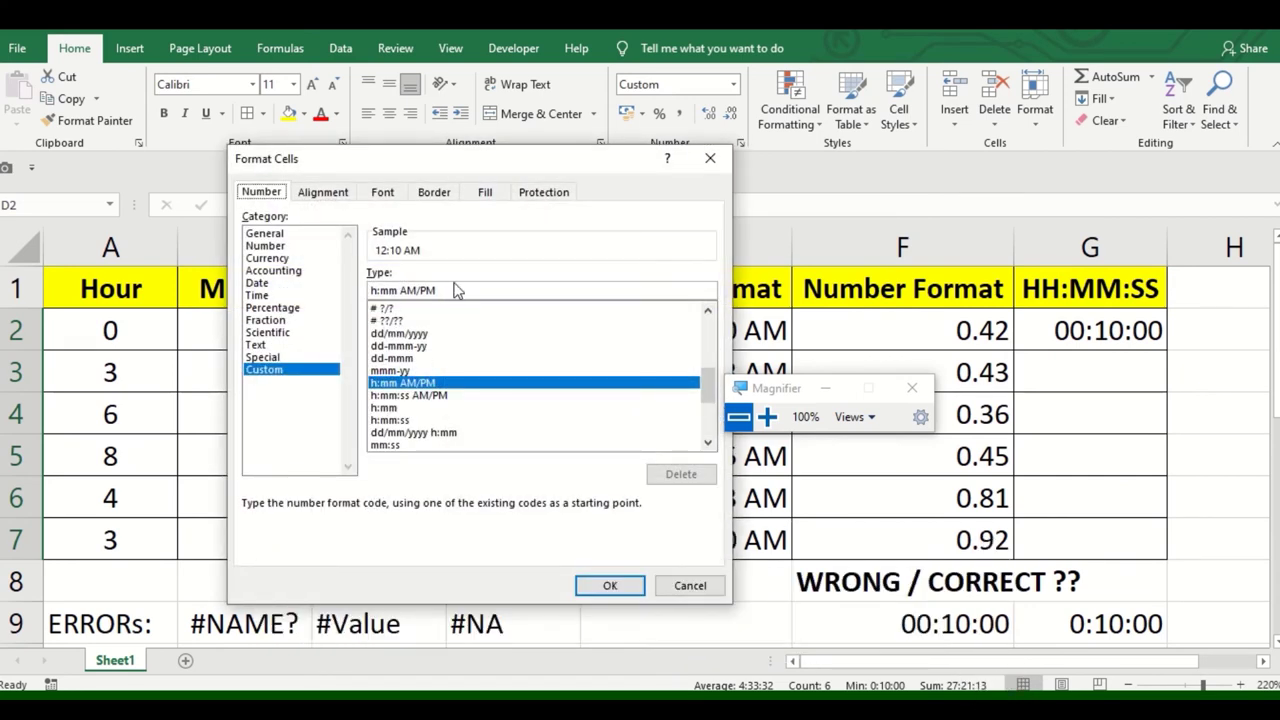
# Change D2:D7's custom format to HH:MM:SS, then move to D8
pyautogui.moveTo(455, 290); pyautogui.dragTo(397, 286)
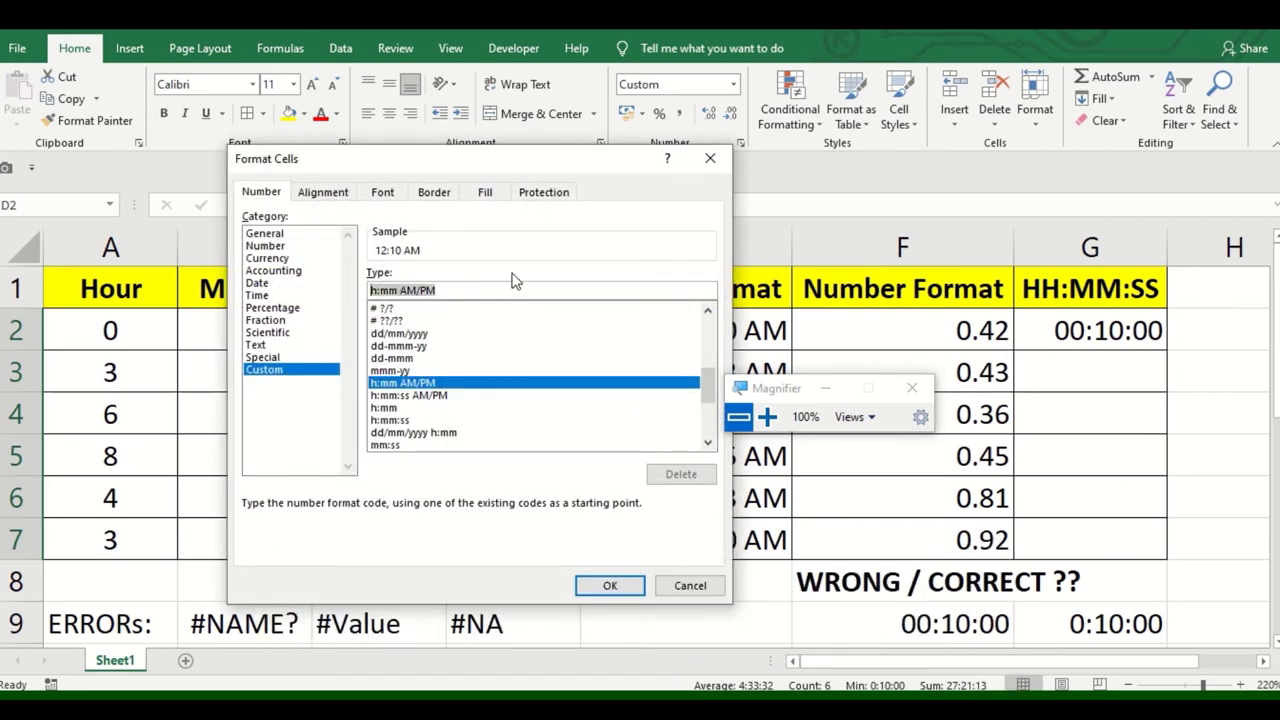
pyautogui.write('HH:MM:SS')
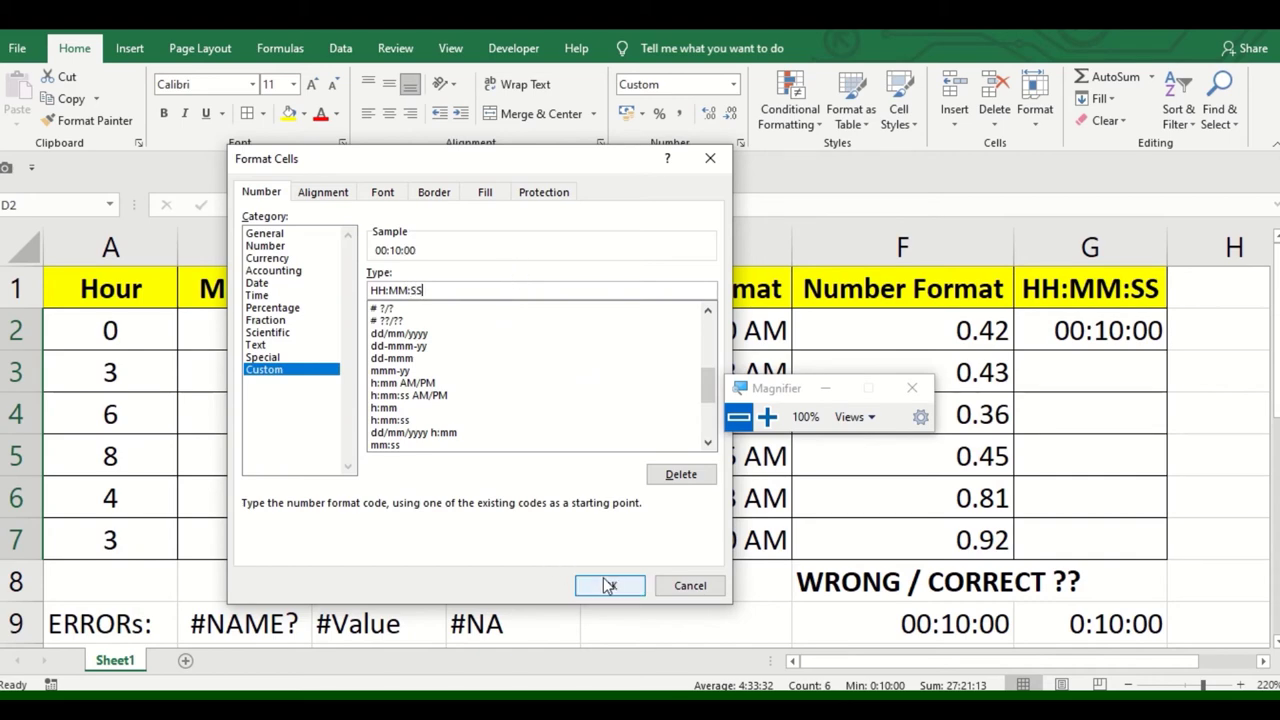
pyautogui.click(607, 585)
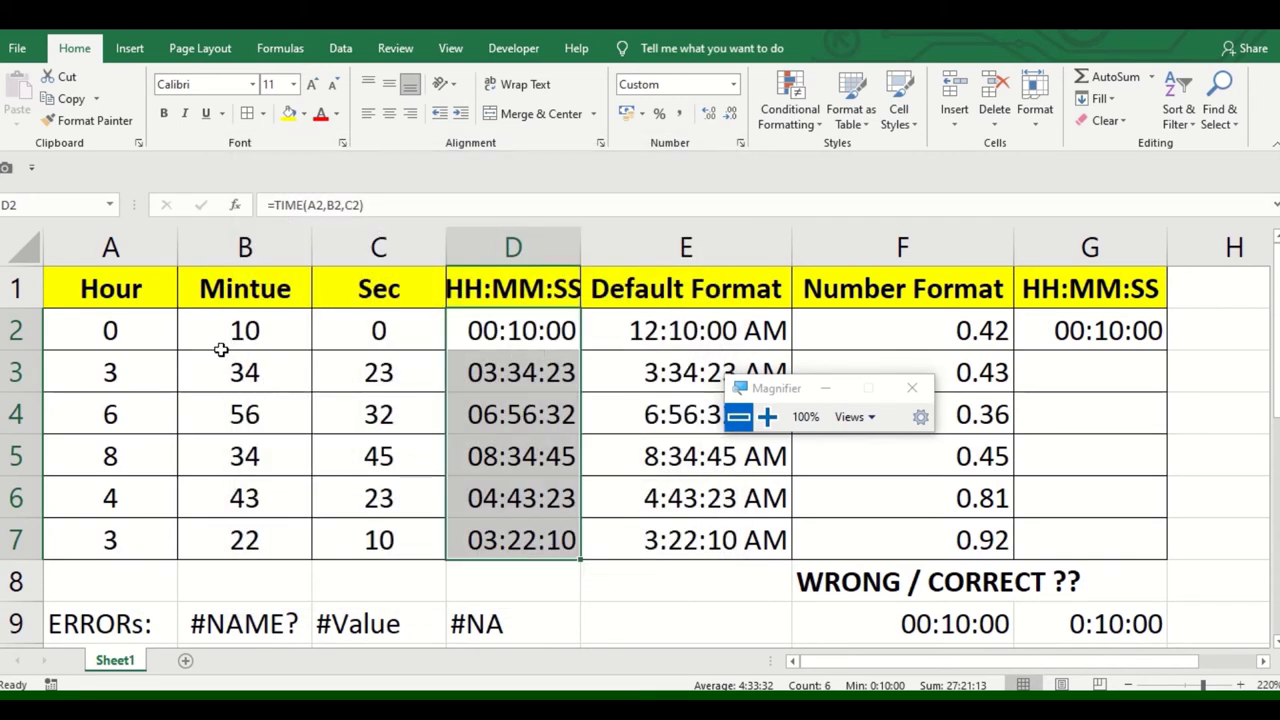
pyautogui.click(500, 340)
pyautogui.click(533, 278)
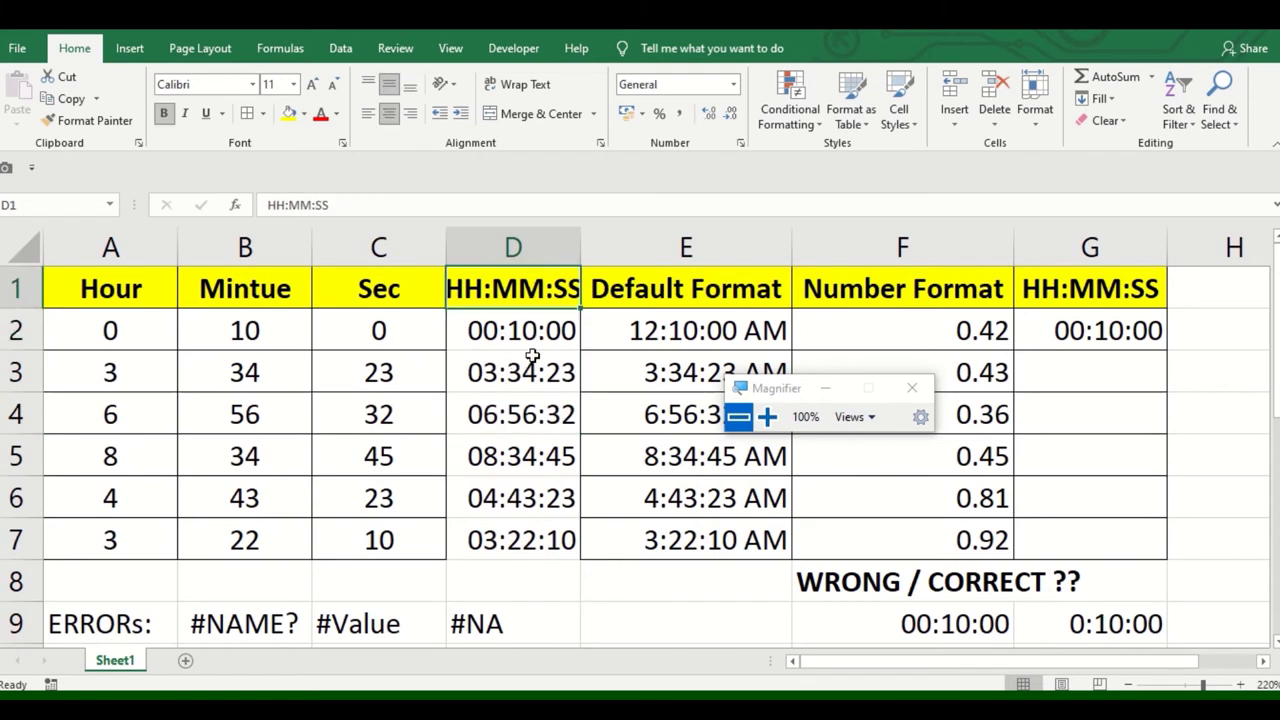
pyautogui.press('Down')
pyautogui.press('Down')
pyautogui.press('Down')
pyautogui.press('Down')
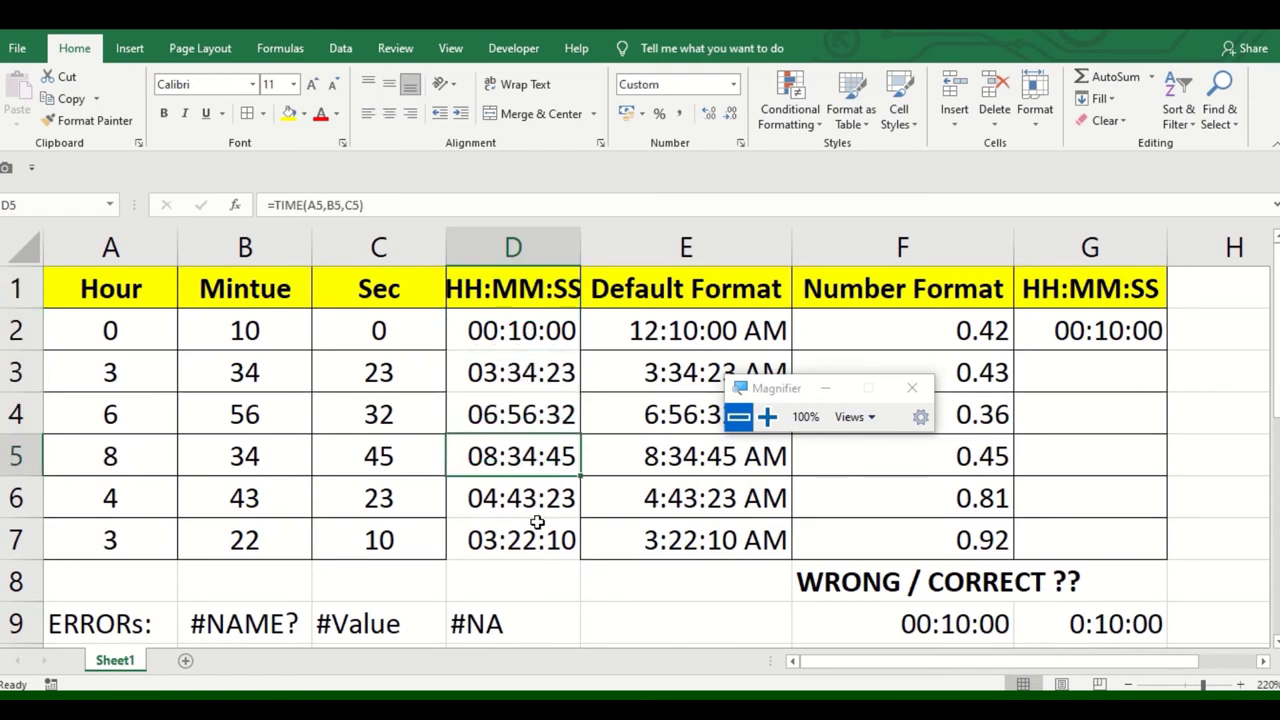
pyautogui.click(537, 522)
pyautogui.click(526, 580)
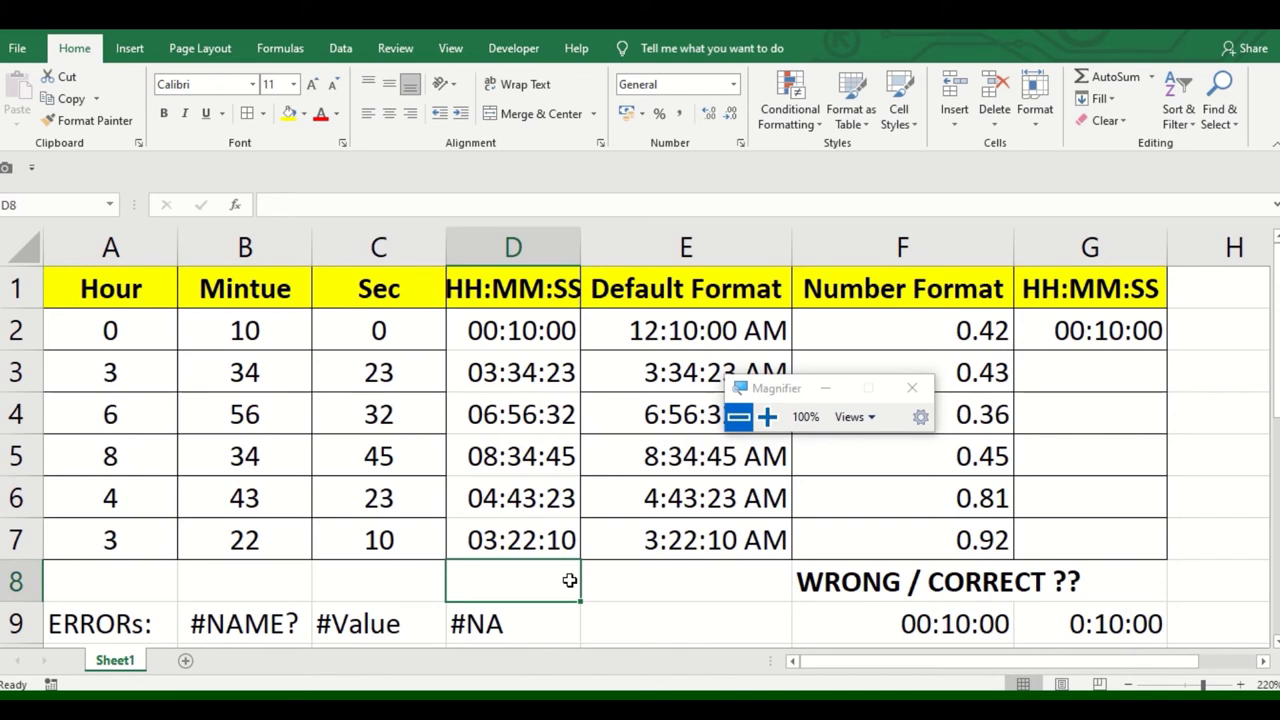
# Enter =SUM(D2:D7) in D8, totalling 03:21:13
pyautogui.write('=SU')
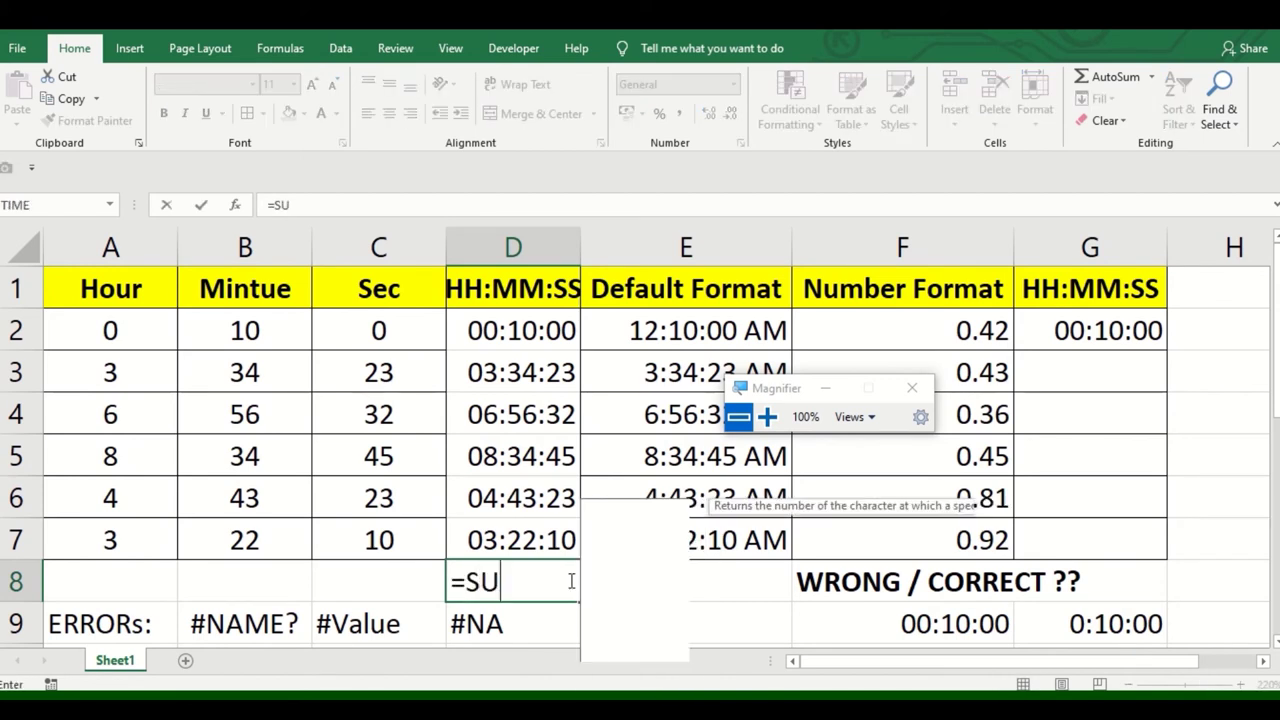
pyautogui.write('M(')
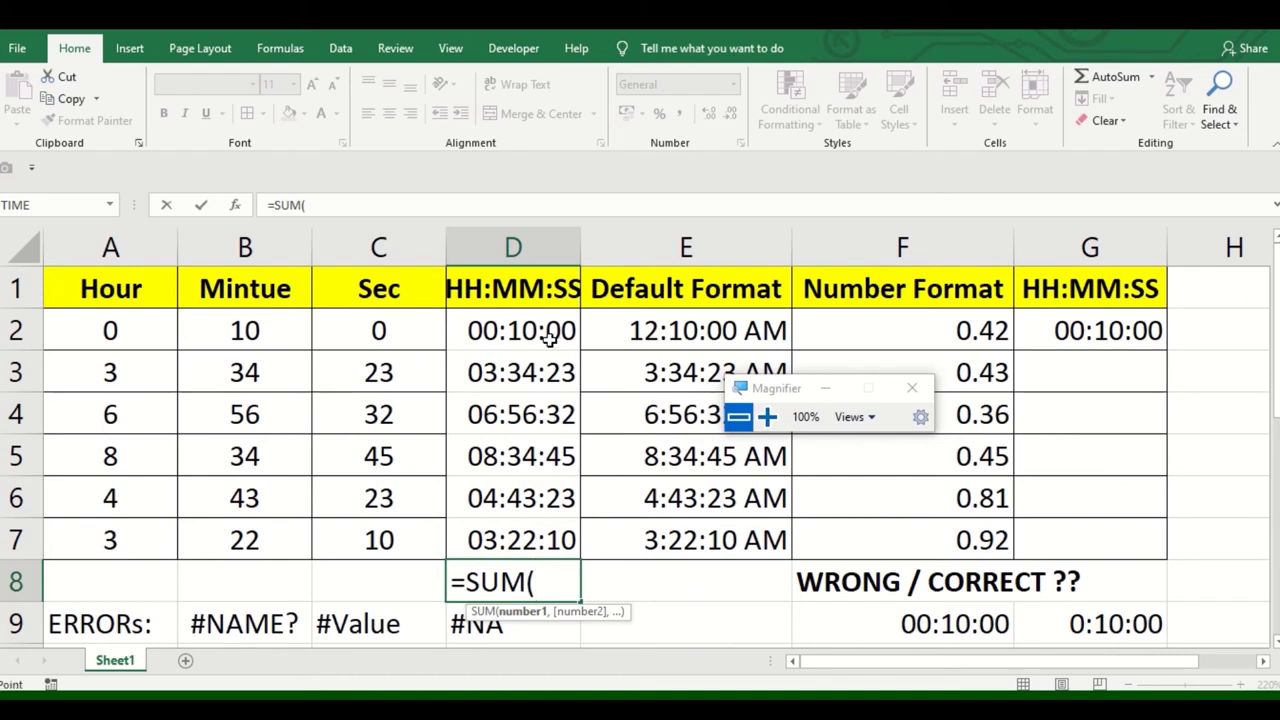
pyautogui.moveTo(550, 340); pyautogui.dragTo(541, 535)
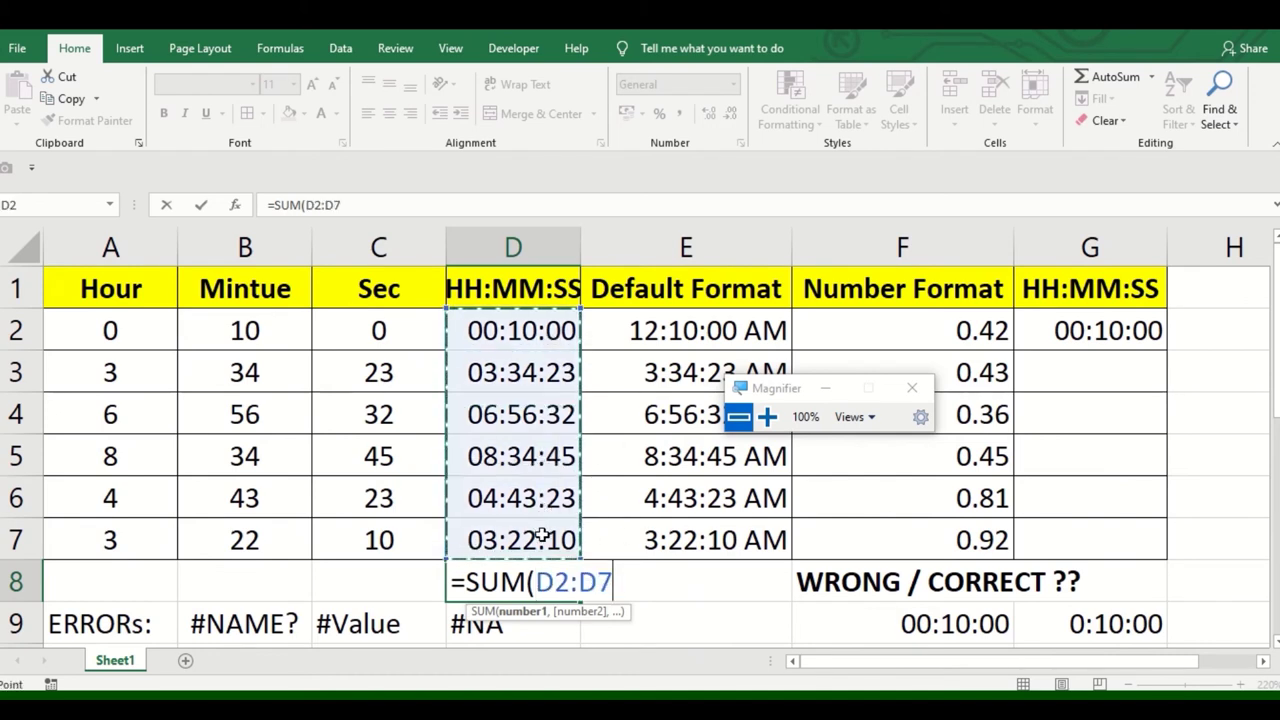
pyautogui.write(')')
pyautogui.press('Return')
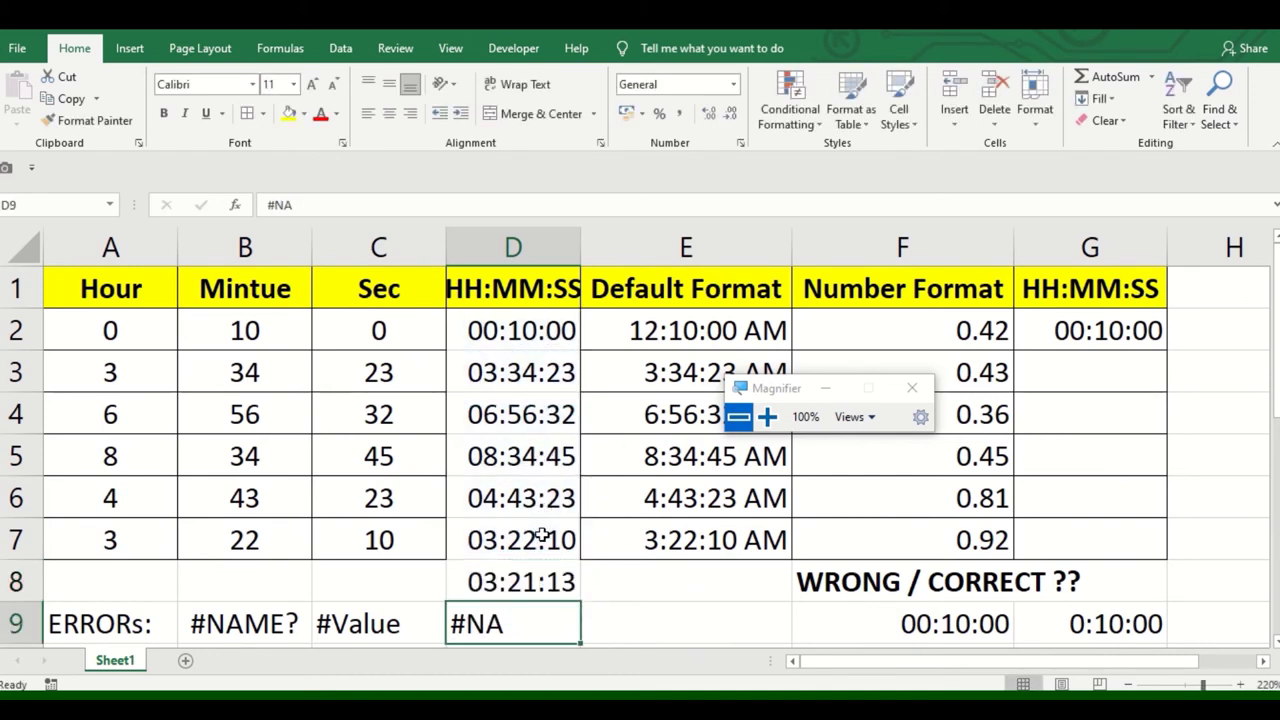
pyautogui.click(543, 584)
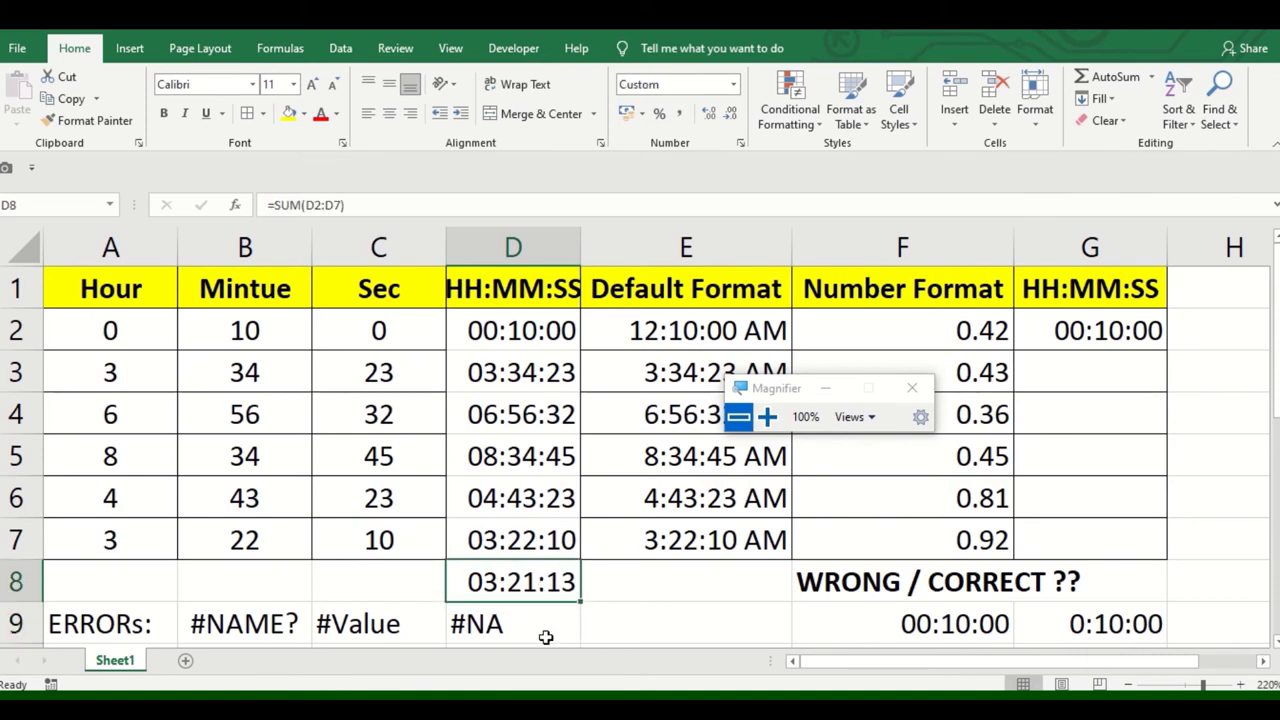
# Trim the F8 label to just WRONG, then reselect D8
pyautogui.click(905, 590)
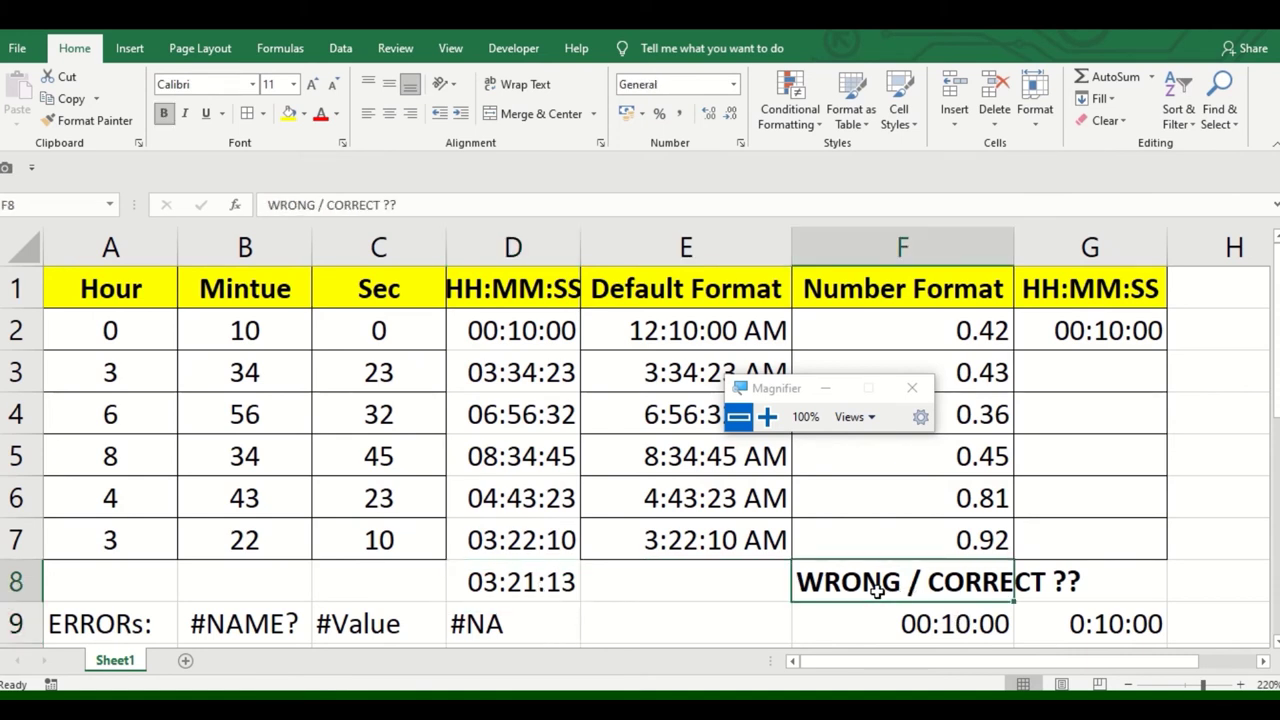
pyautogui.doubleClick(876, 590)
pyautogui.moveTo(906, 588); pyautogui.dragTo(1082, 600)
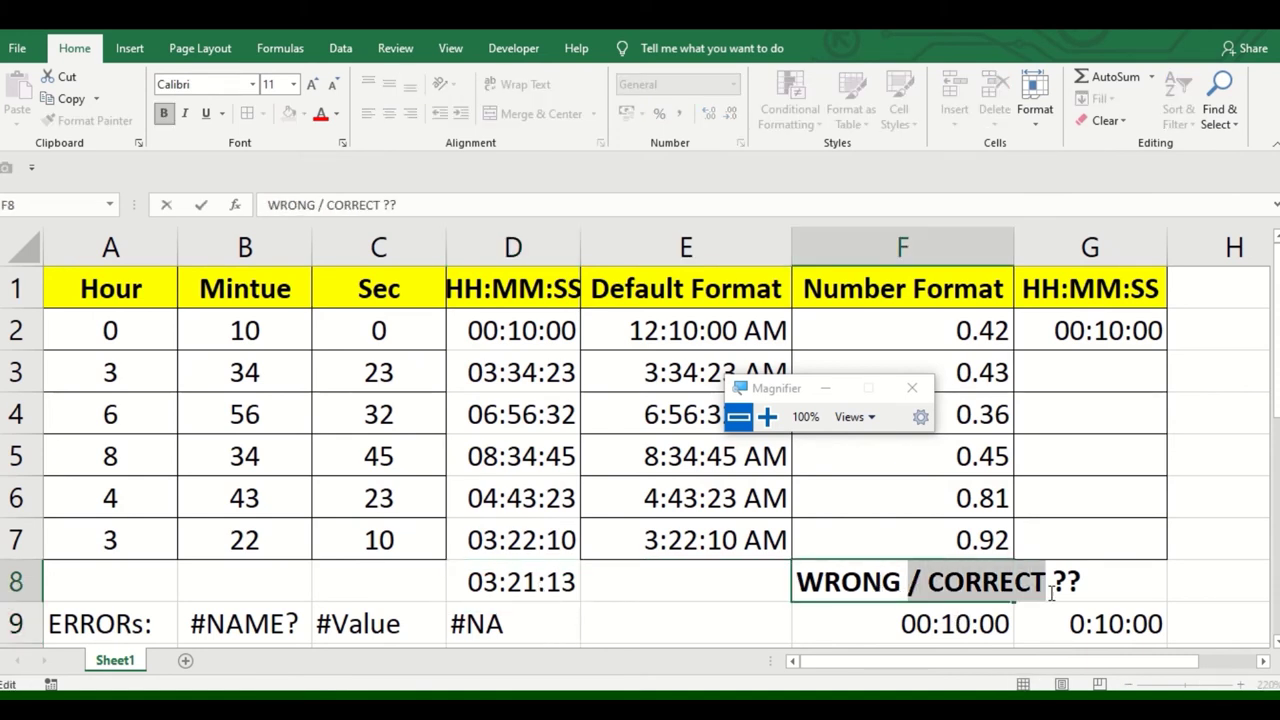
pyautogui.press('BackSpace')
pyautogui.press('Return')
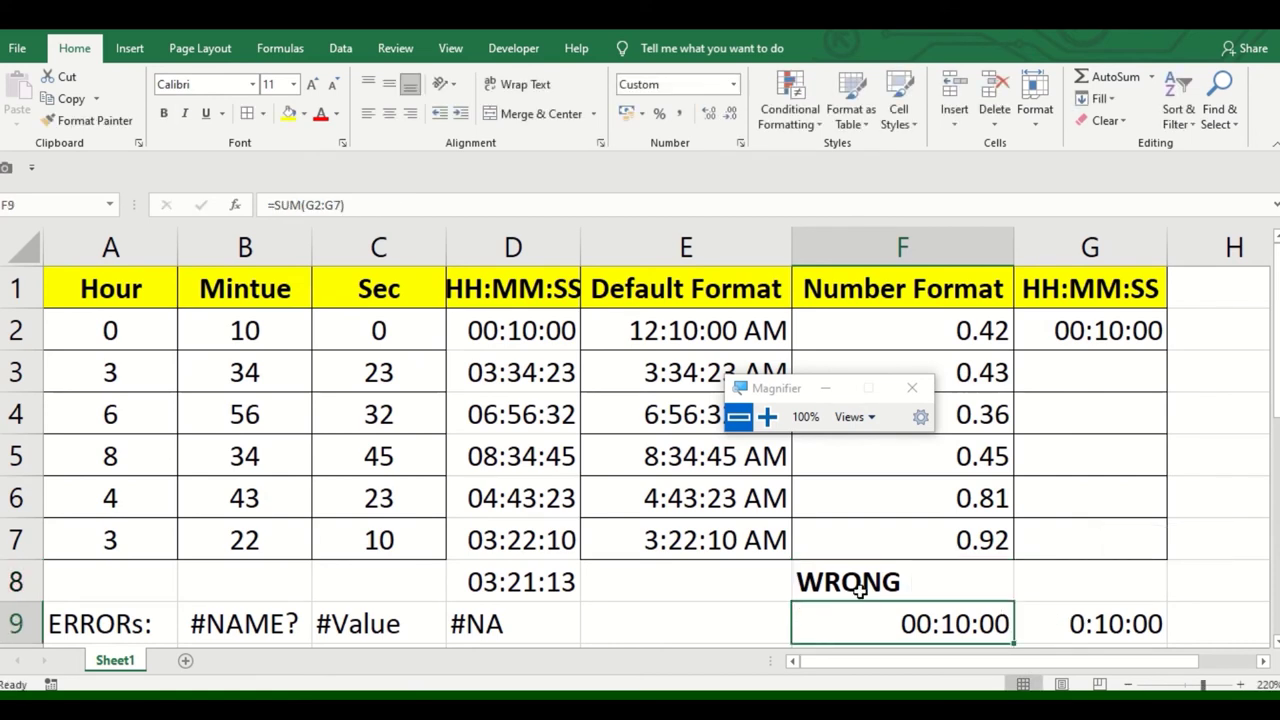
pyautogui.press('Up')
pyautogui.click(541, 585)
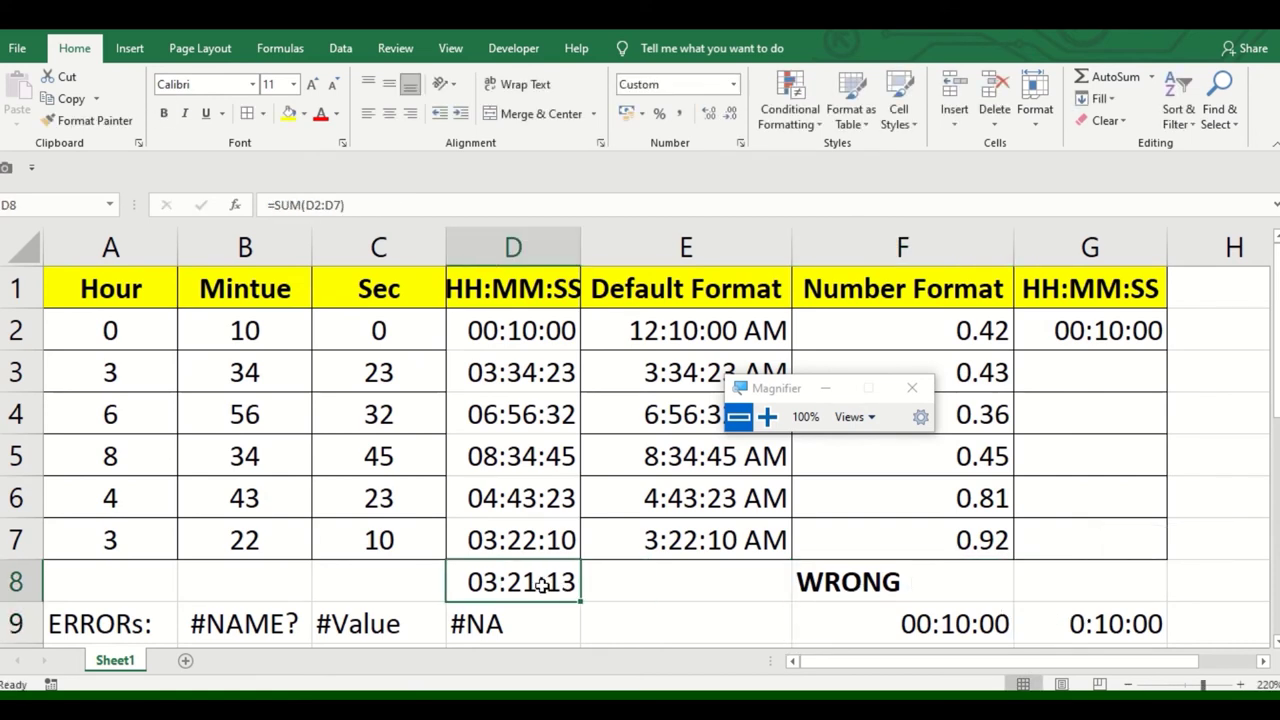
pyautogui.click(835, 582)
pyautogui.click(567, 588)
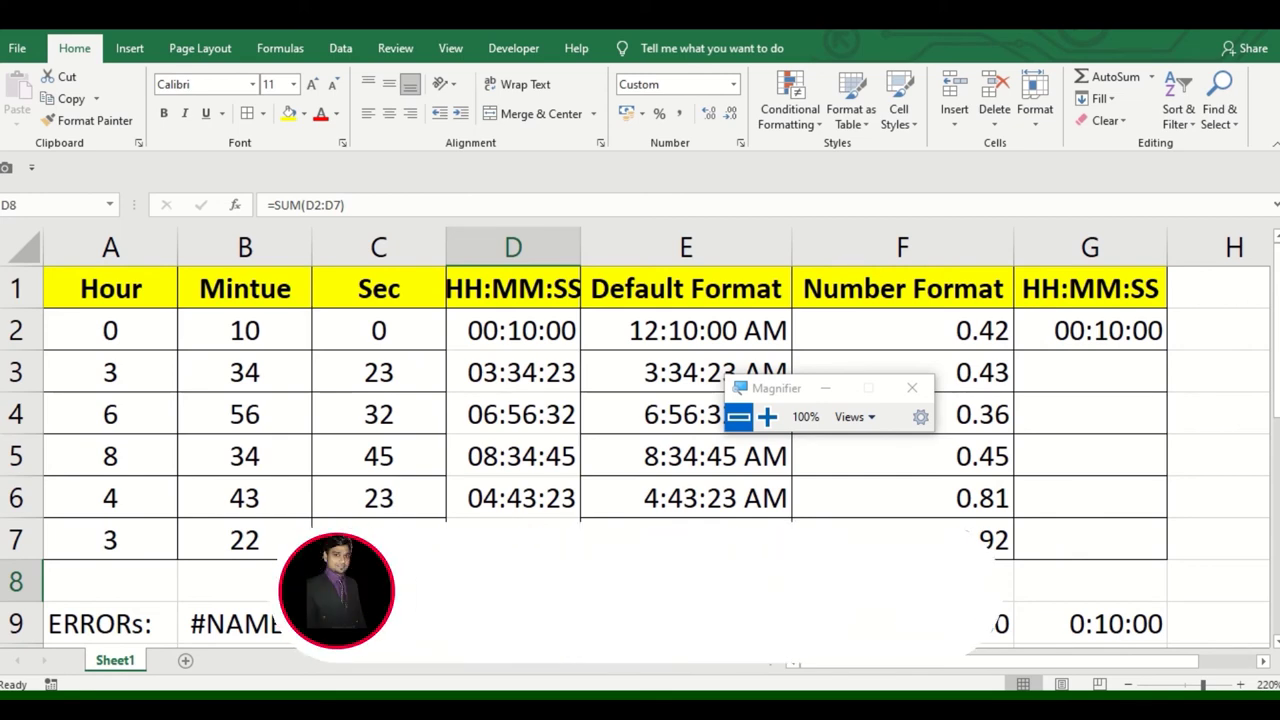
# Give D8 the custom [H]:MM:SS format so it shows 27:21:13 instead of 03:21:13
pyautogui.hotkey('ctrl', '1')
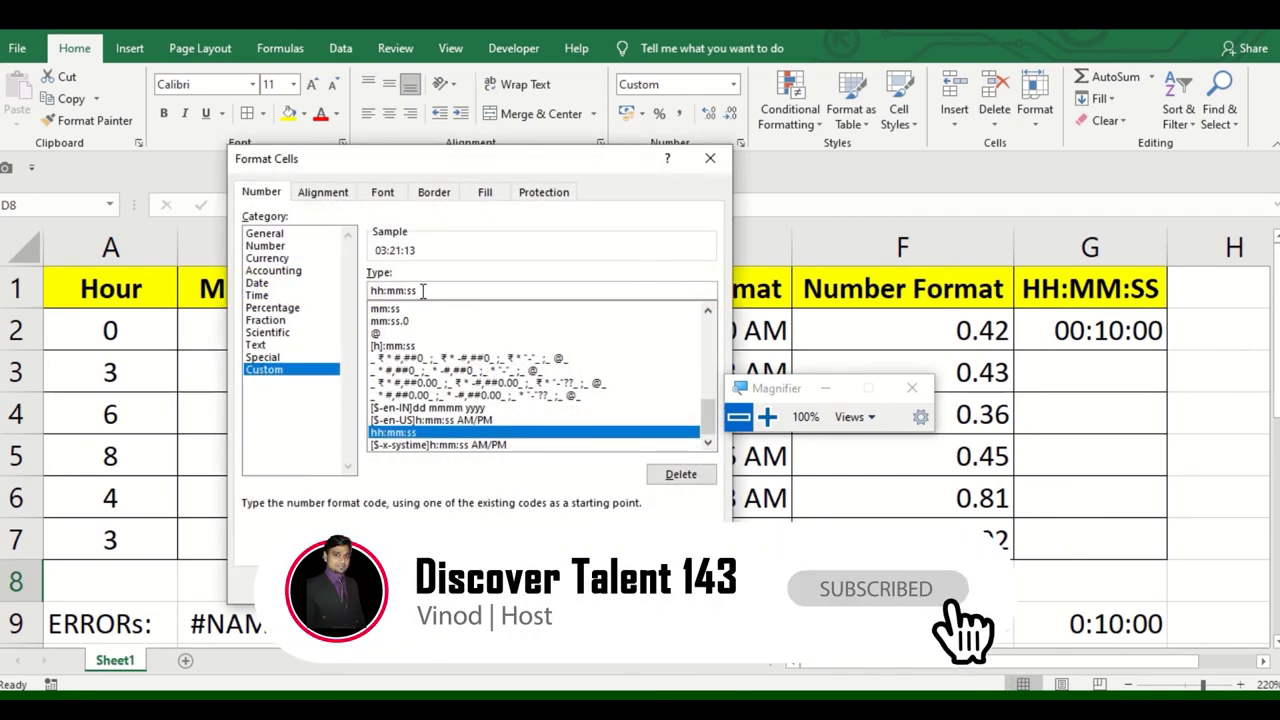
pyautogui.click(767, 418)
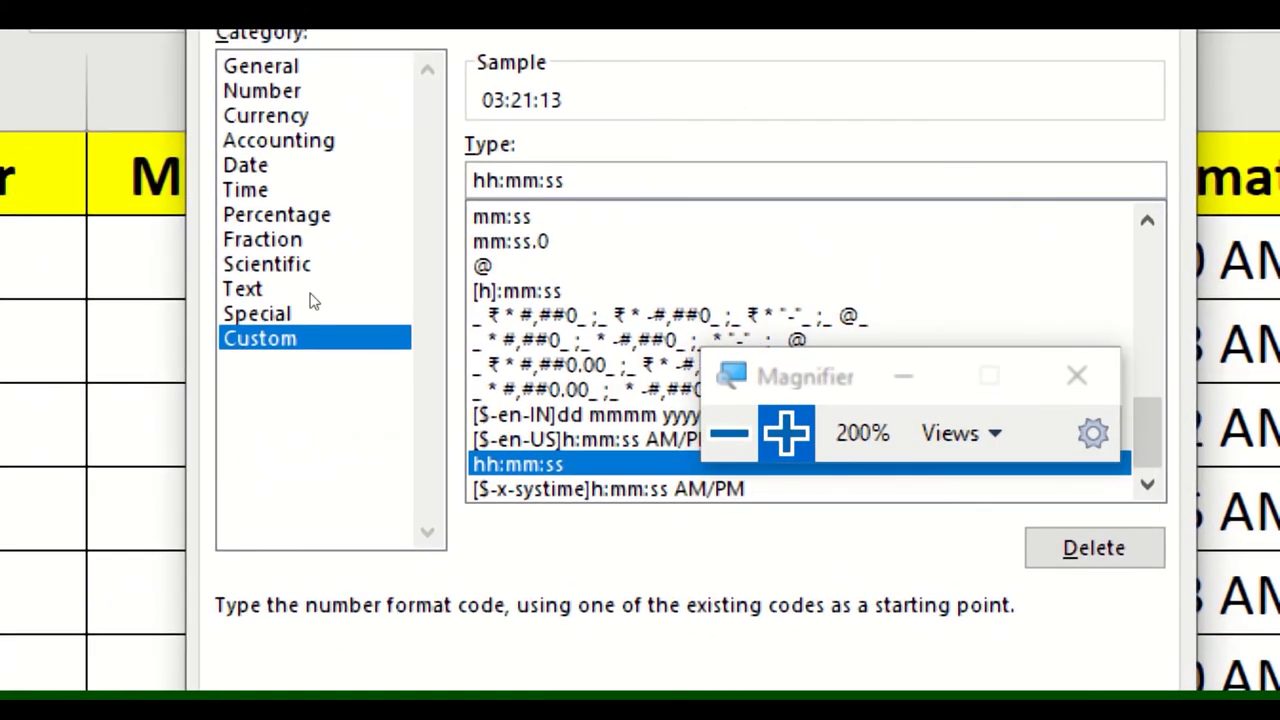
pyautogui.hotkey('ctrl', 'a')
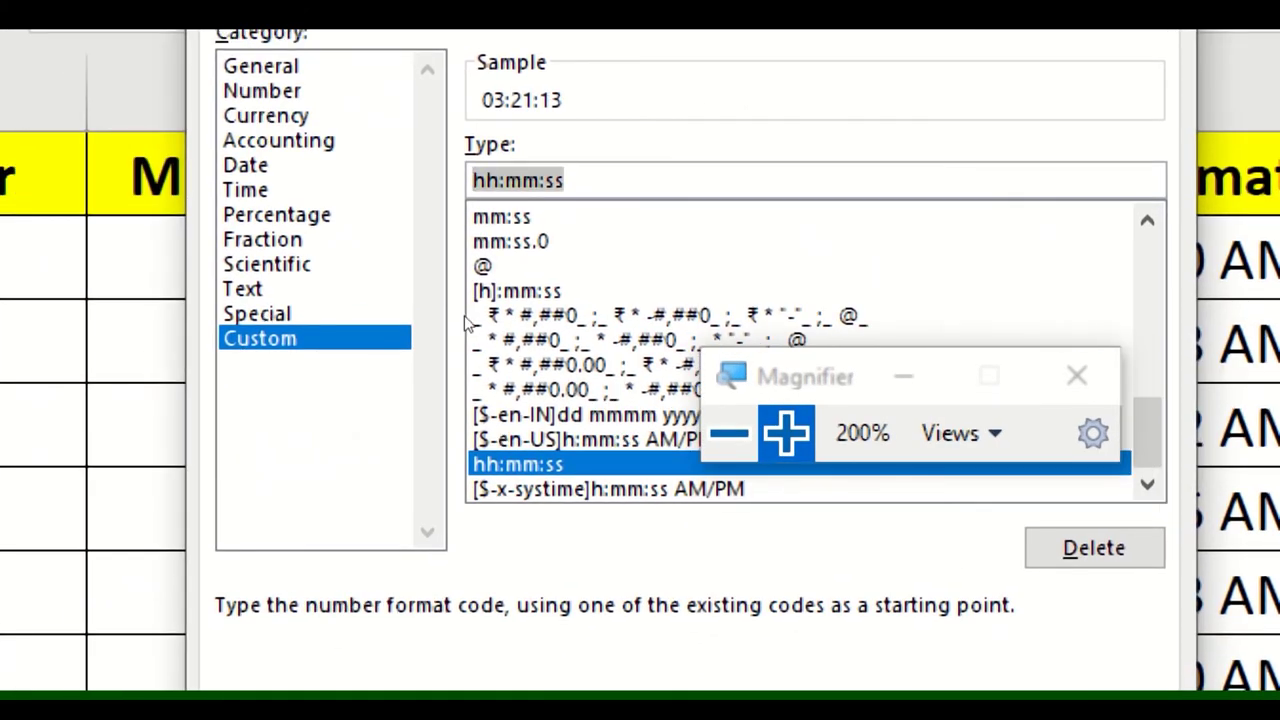
pyautogui.write('[')
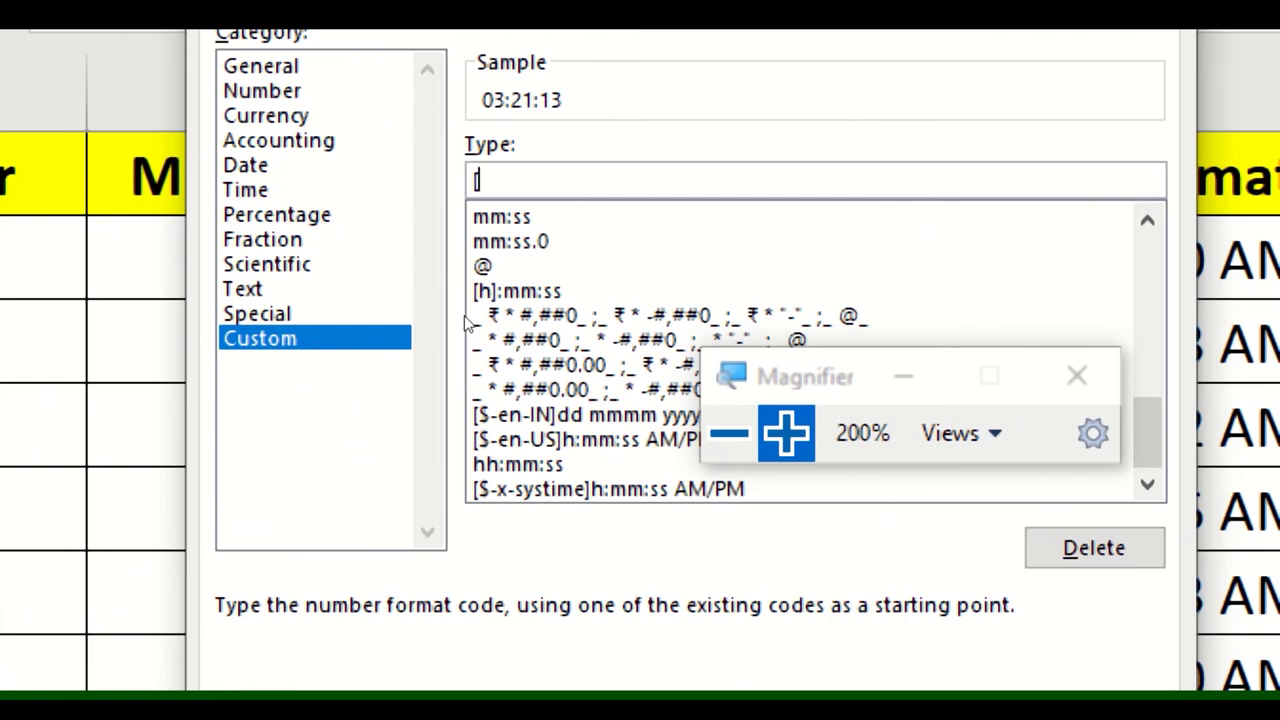
pyautogui.write('H]:')
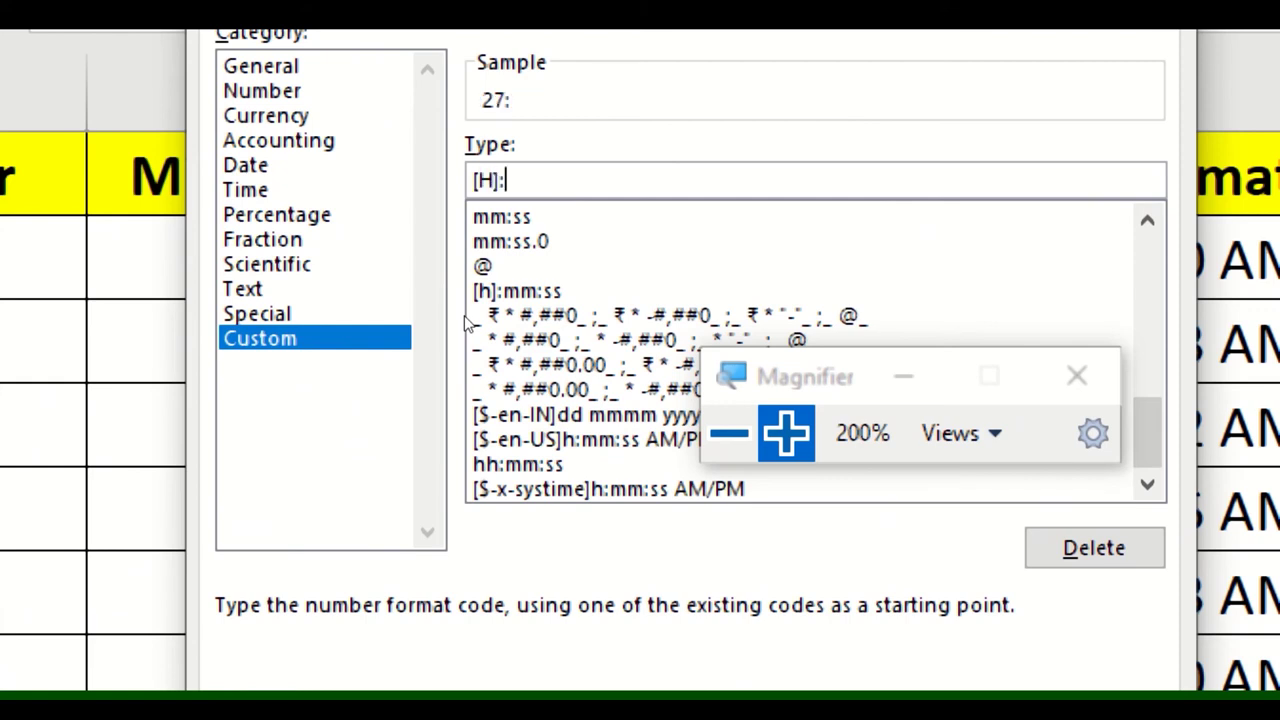
pyautogui.write('MM')
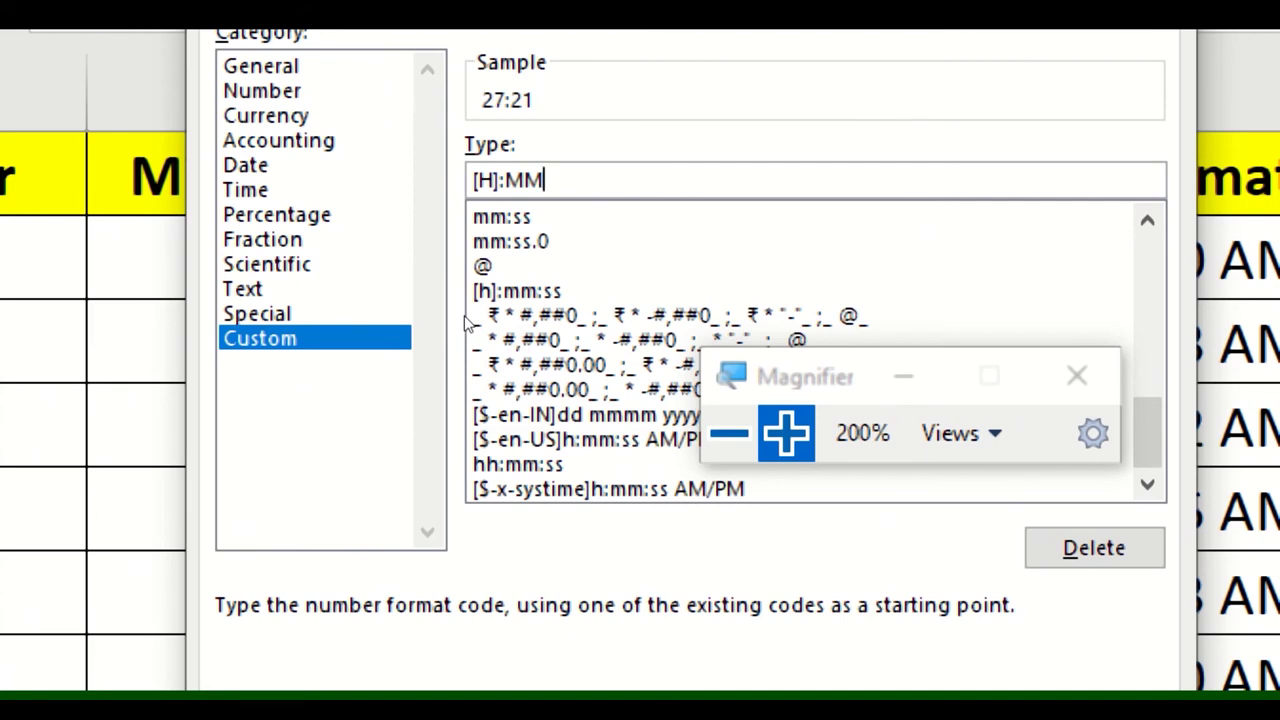
pyautogui.write(':SS')
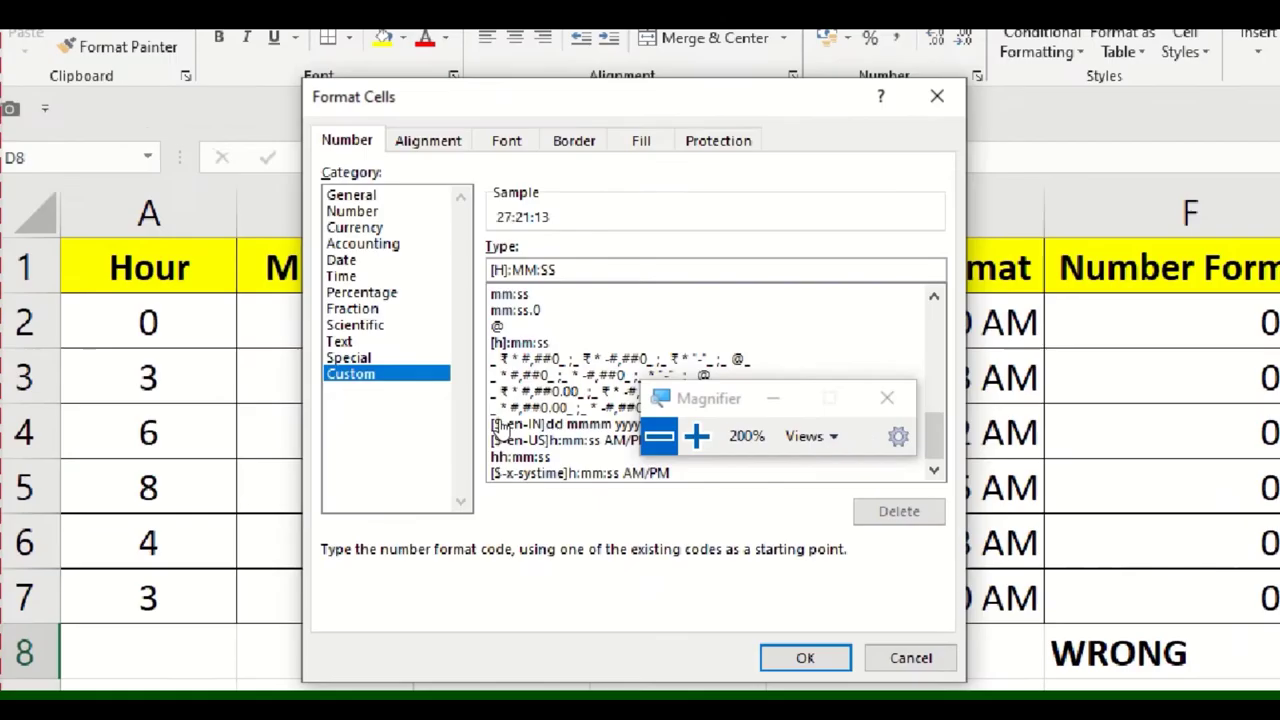
pyautogui.click(729, 432)
pyautogui.click(606, 585)
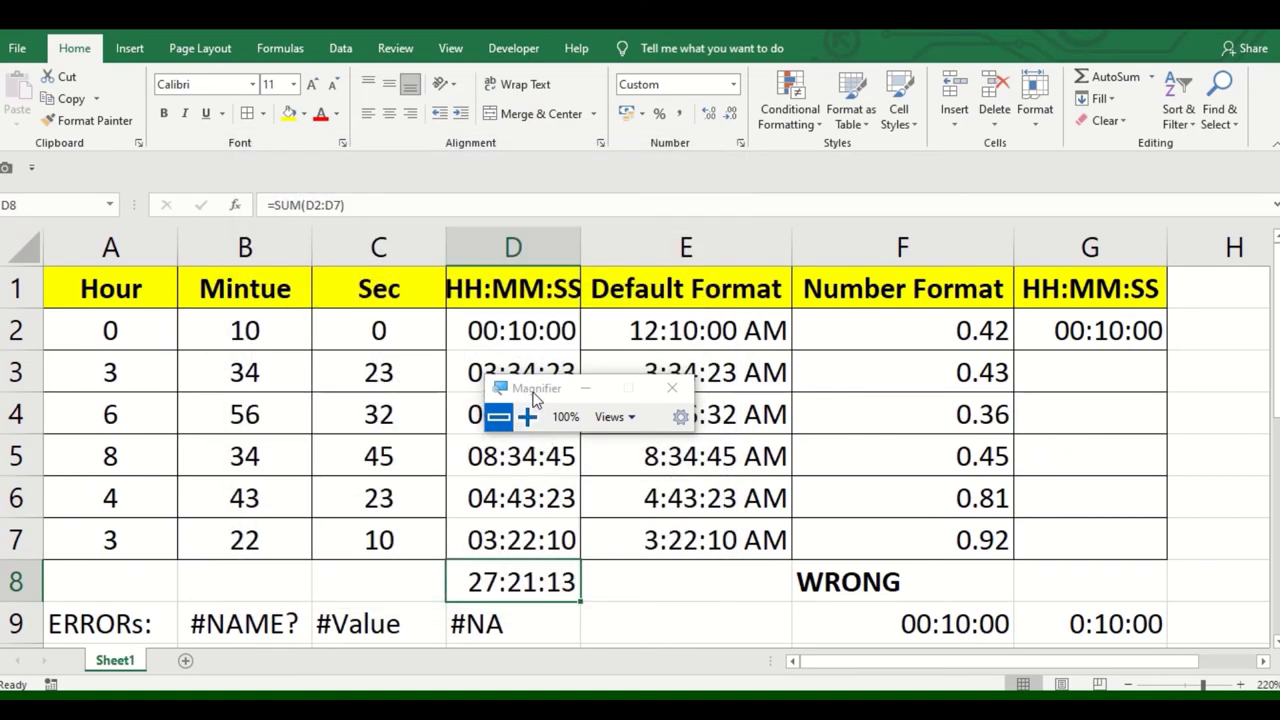
# Fill the D8 total yellow and review the SUM of the six times it adds up
pyautogui.moveTo(495, 393); pyautogui.dragTo(745, 420)
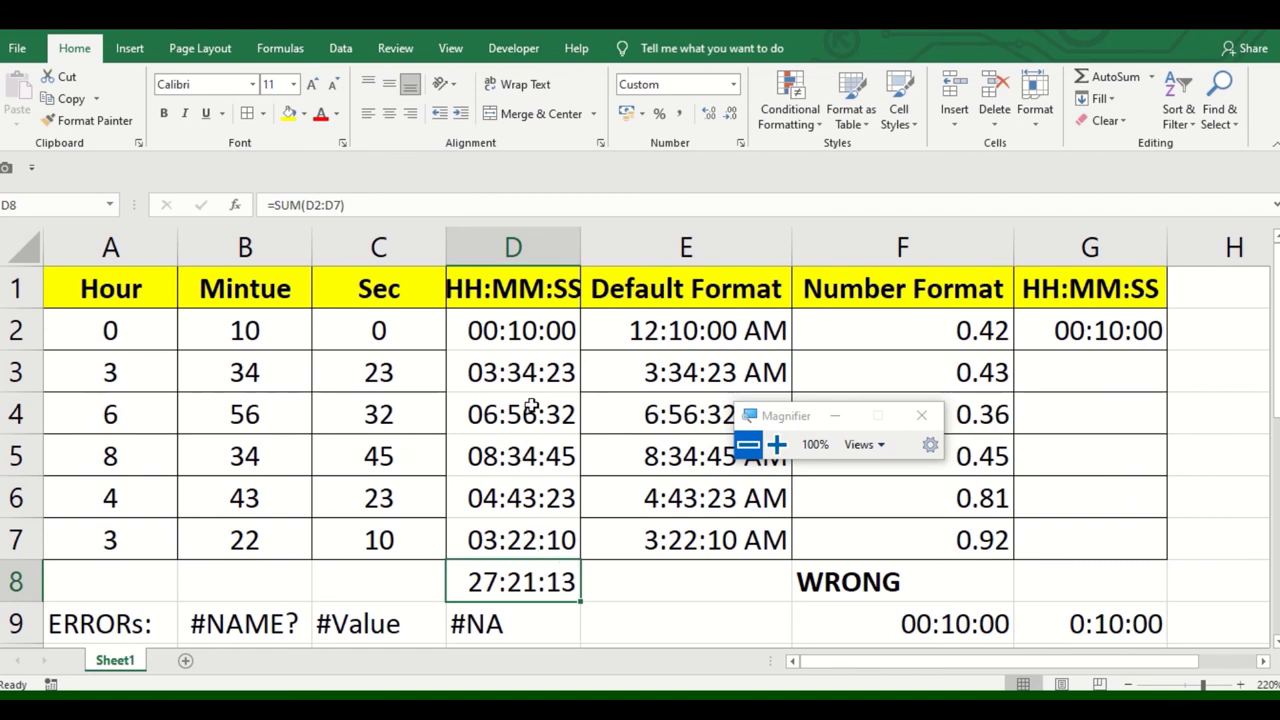
pyautogui.click(289, 113)
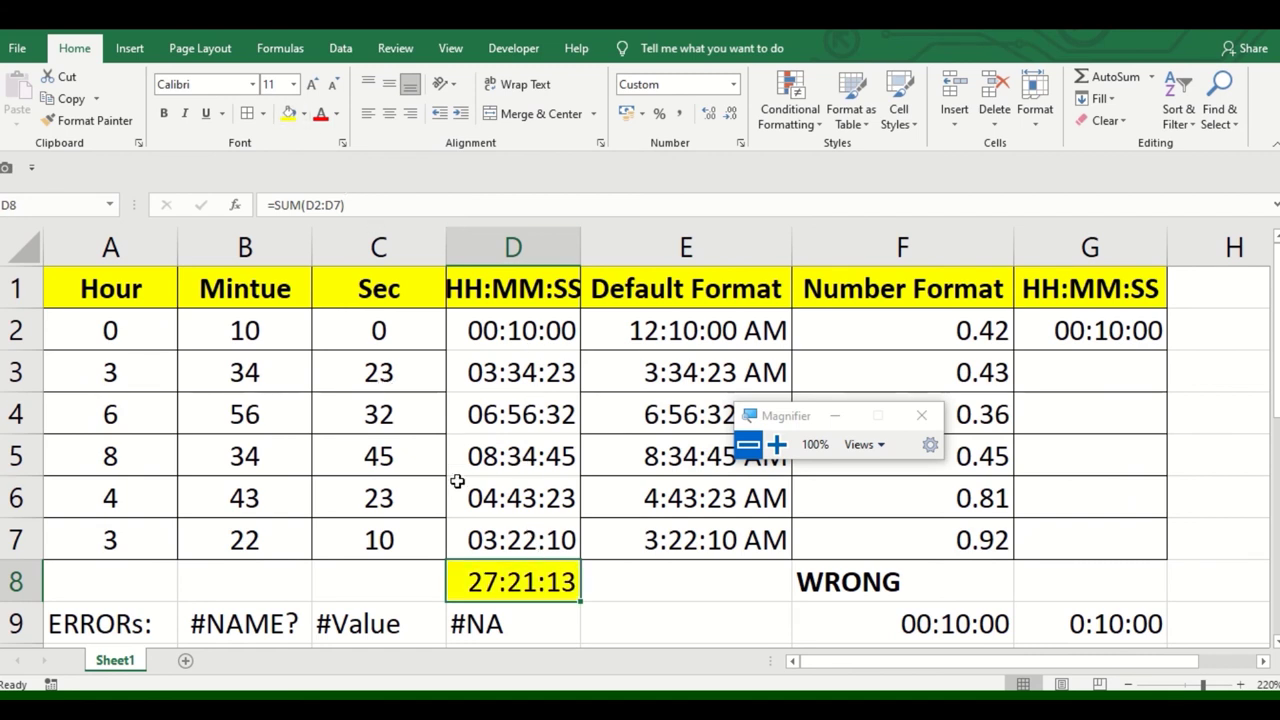
pyautogui.click(544, 336)
pyautogui.moveTo(544, 373); pyautogui.dragTo(571, 537)
pyautogui.click(536, 586)
# Change the F8 label from WRONG to CORRECT
pyautogui.click(857, 584)
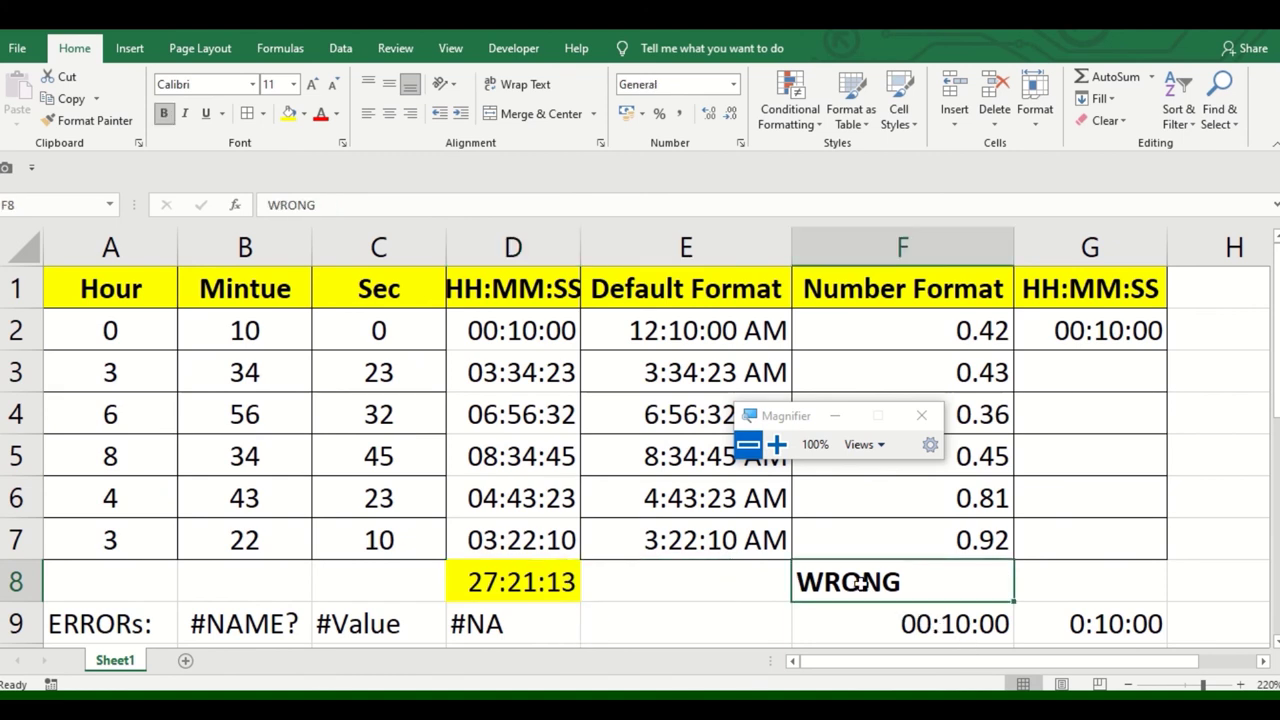
pyautogui.write('cr')
pyautogui.press('BackSpace')
pyautogui.press('BackSpace')
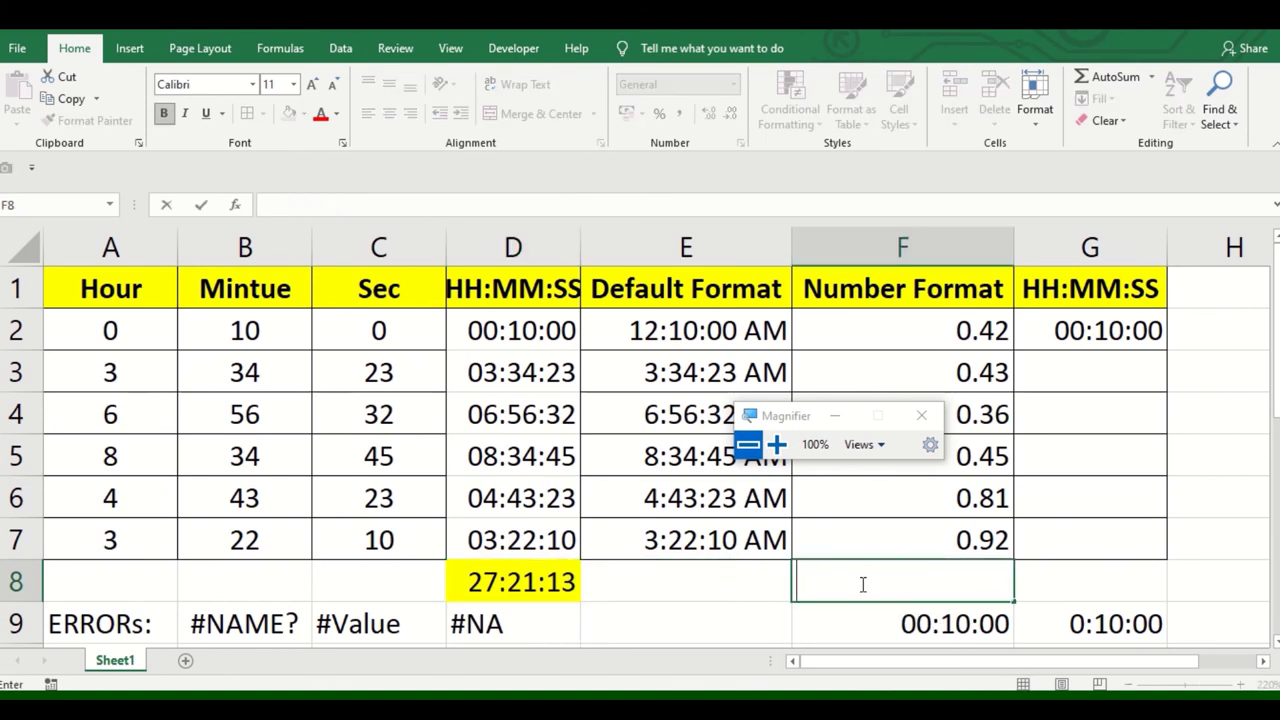
pyautogui.write('CORRECT')
pyautogui.press('Return')
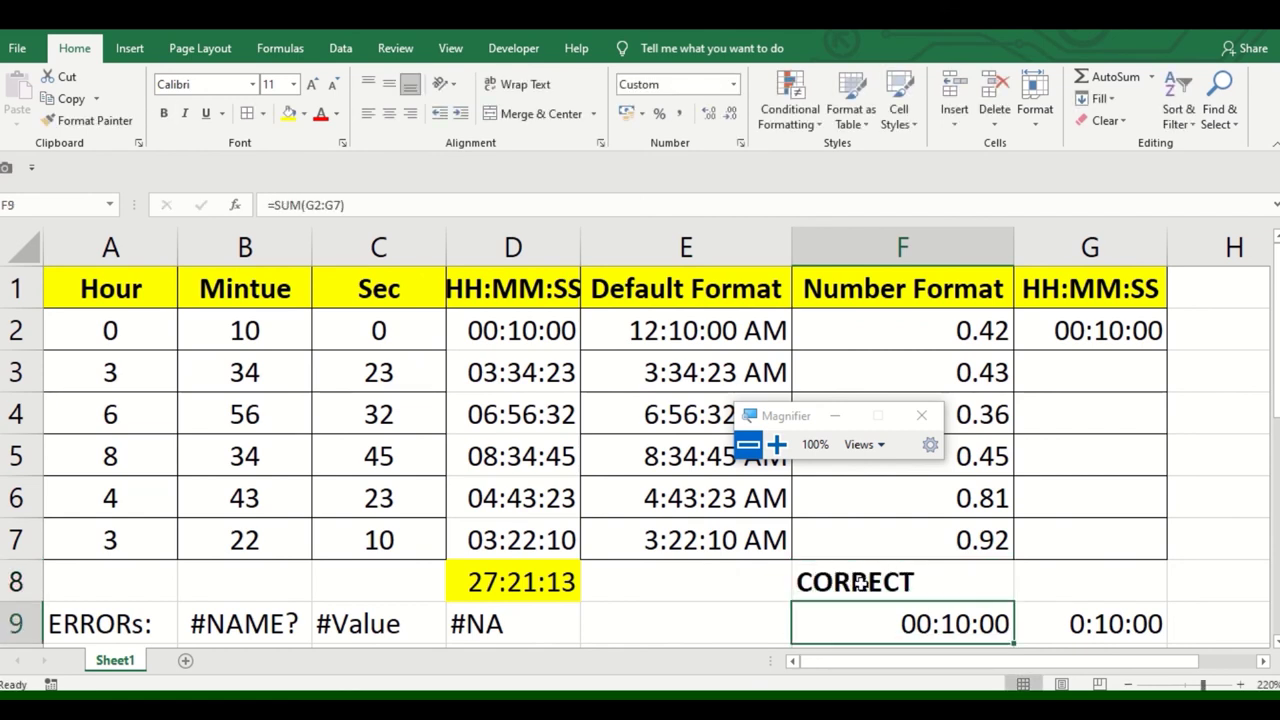
# Clear the example times in F9 and G9, then highlight the total and its CORRECT label
pyautogui.keyDown('shift'); pyautogui.click(1122, 624); pyautogui.keyUp('shift')
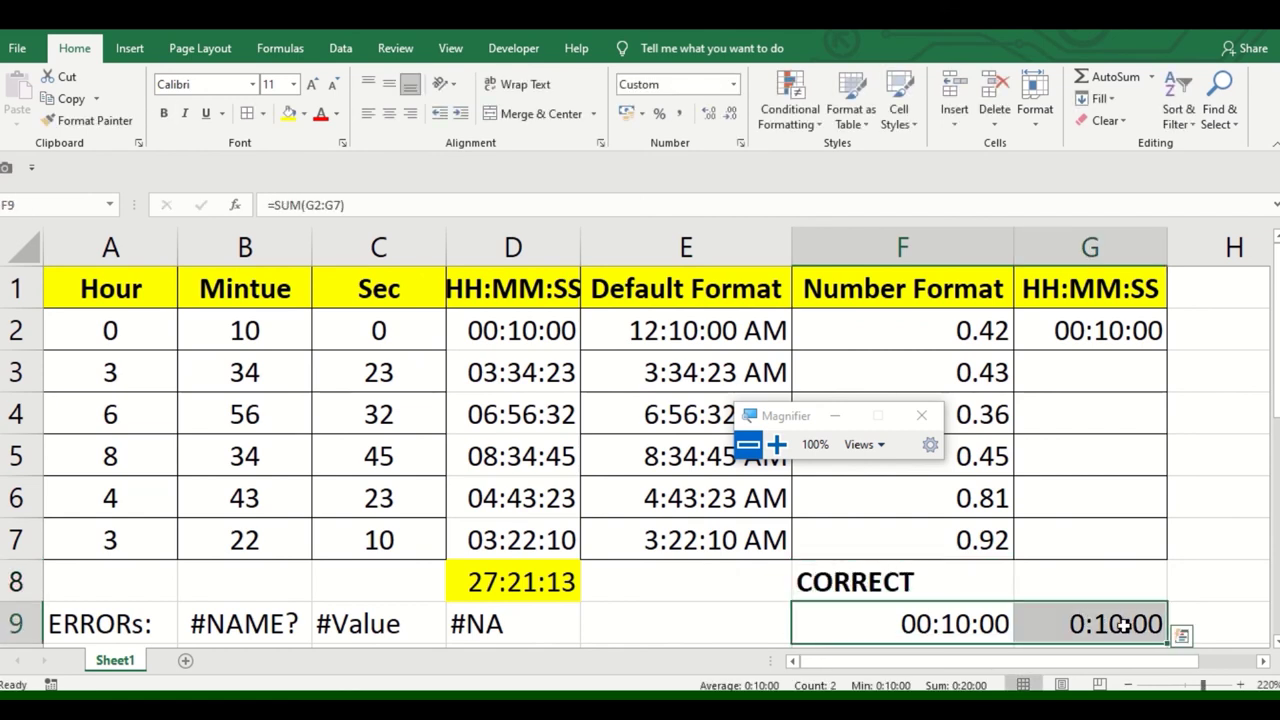
pyautogui.press('Delete')
pyautogui.click(732, 618)
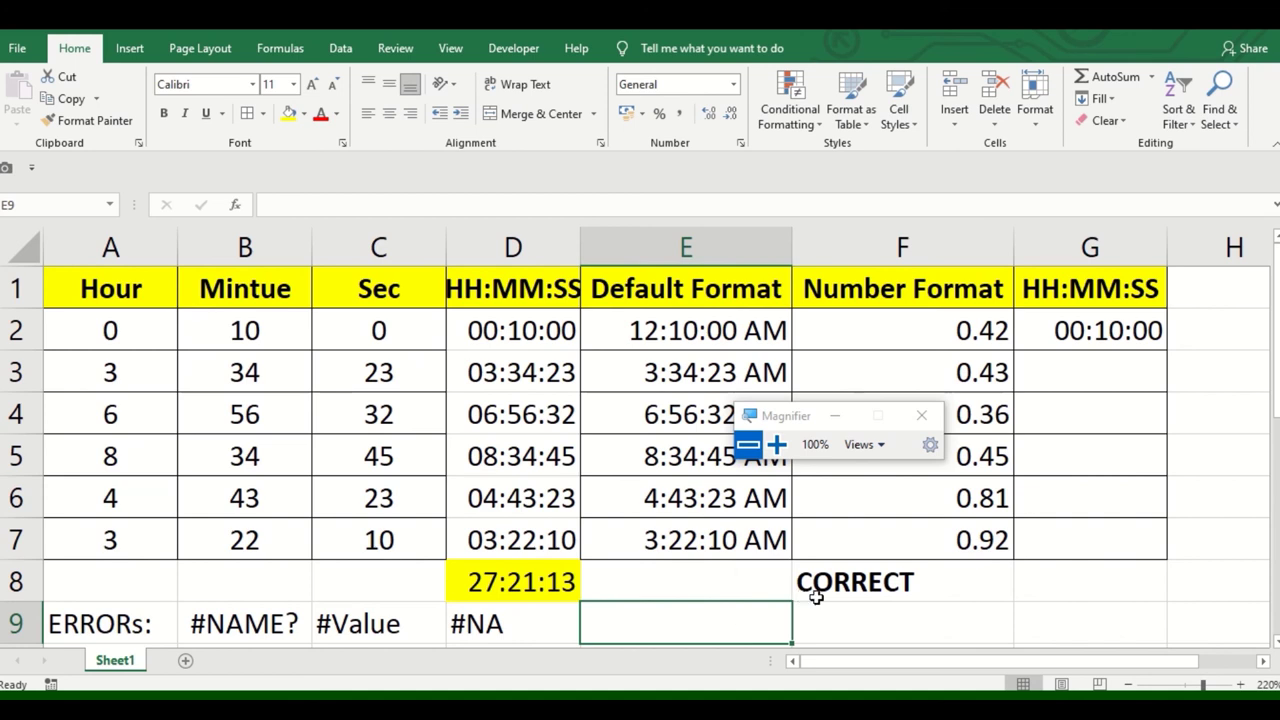
pyautogui.moveTo(840, 593); pyautogui.dragTo(567, 592)
# Review the #NAME?, #Value and #NA error examples in row 9
pyautogui.click(543, 628)
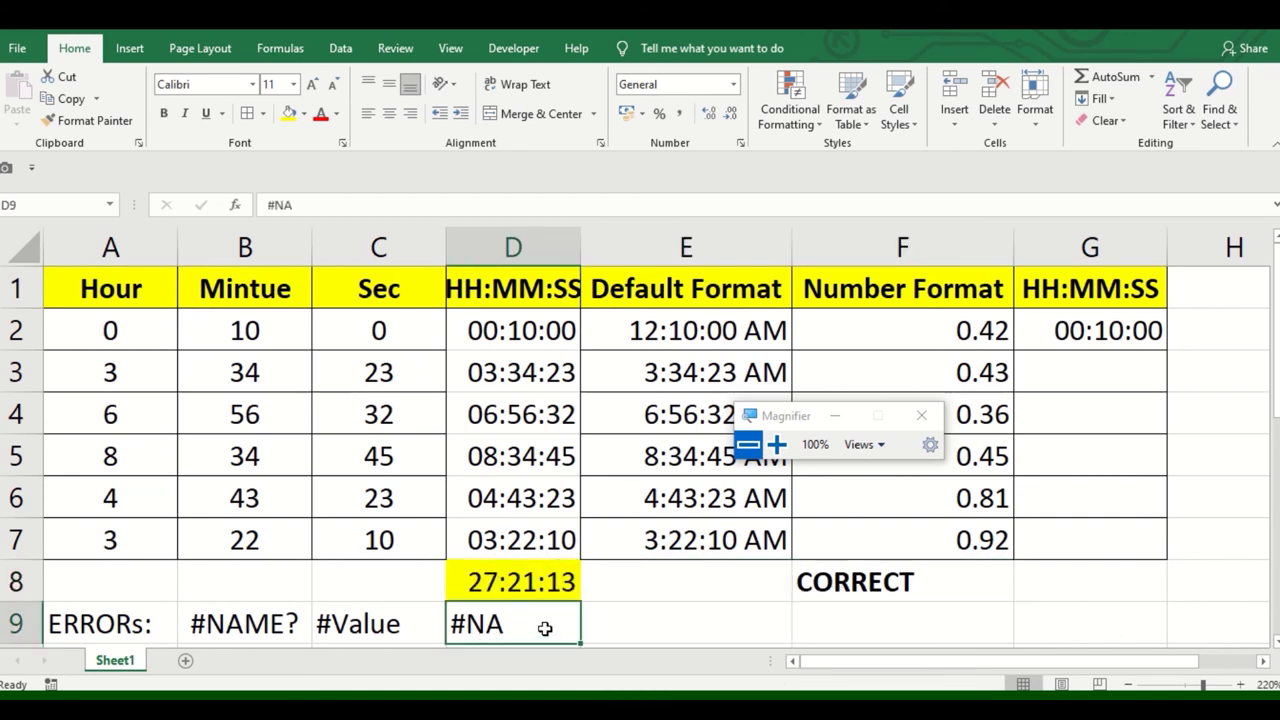
pyautogui.click(117, 638)
pyautogui.click(245, 636)
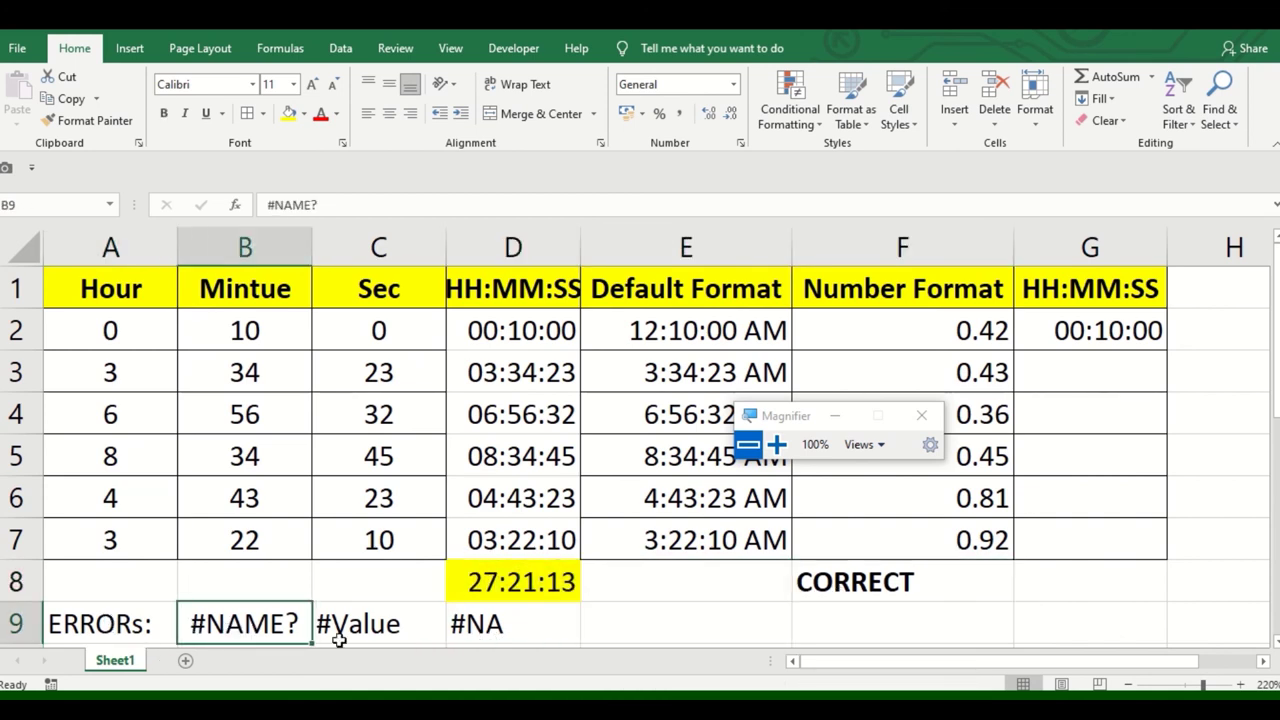
pyautogui.click(357, 636)
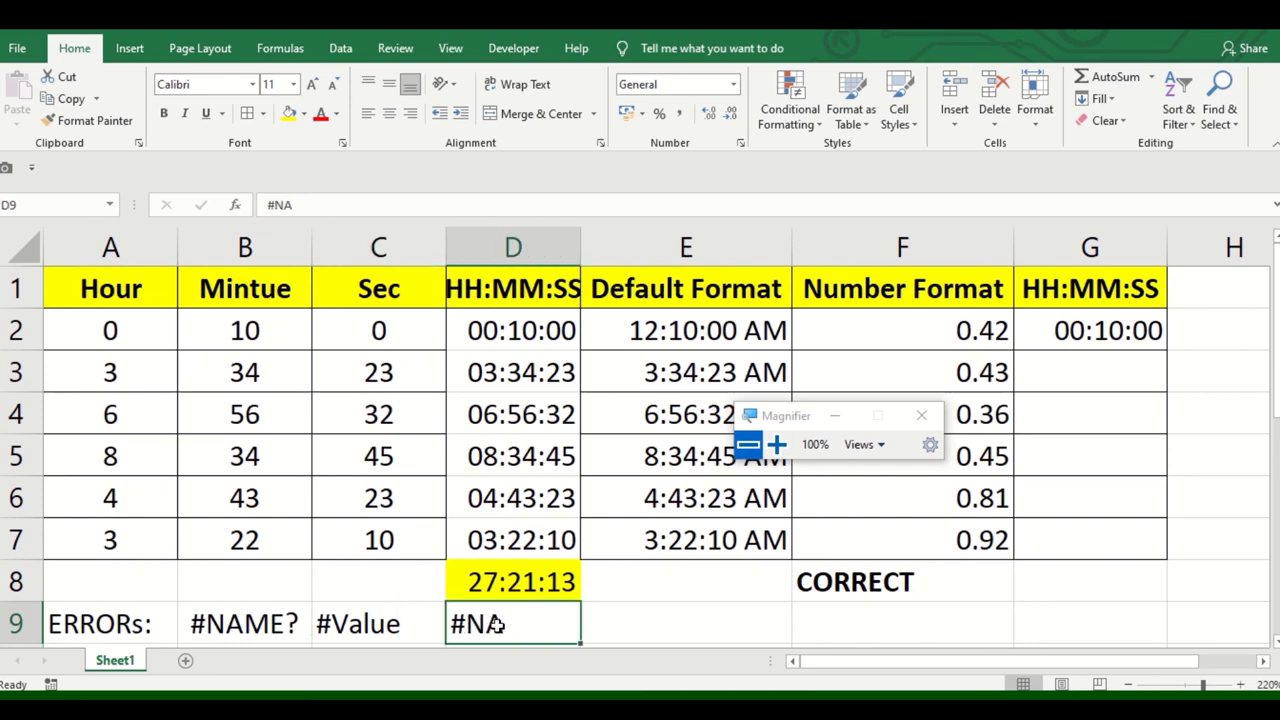
pyautogui.moveTo(472, 626); pyautogui.dragTo(277, 622)
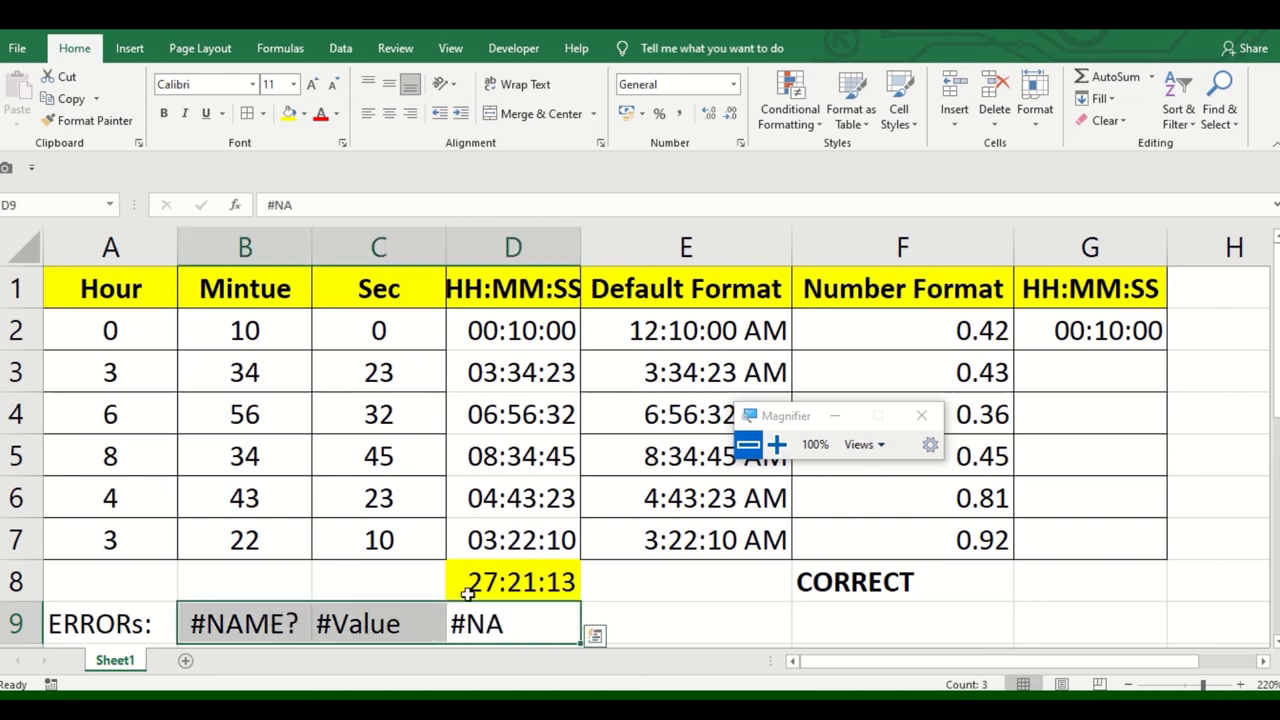
# Enter gafdas in B2 in place of 10, producing #VALUE! in D2 and the D8 total
pyautogui.click(262, 342)
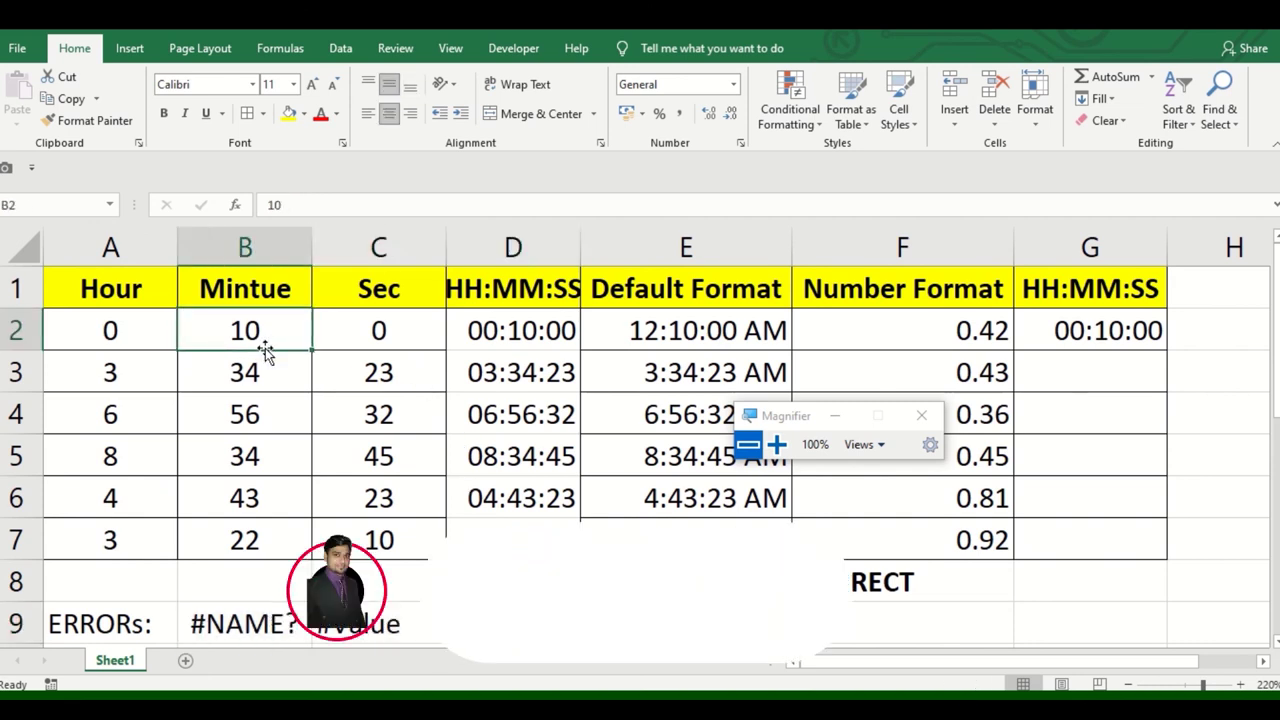
pyautogui.write('g')
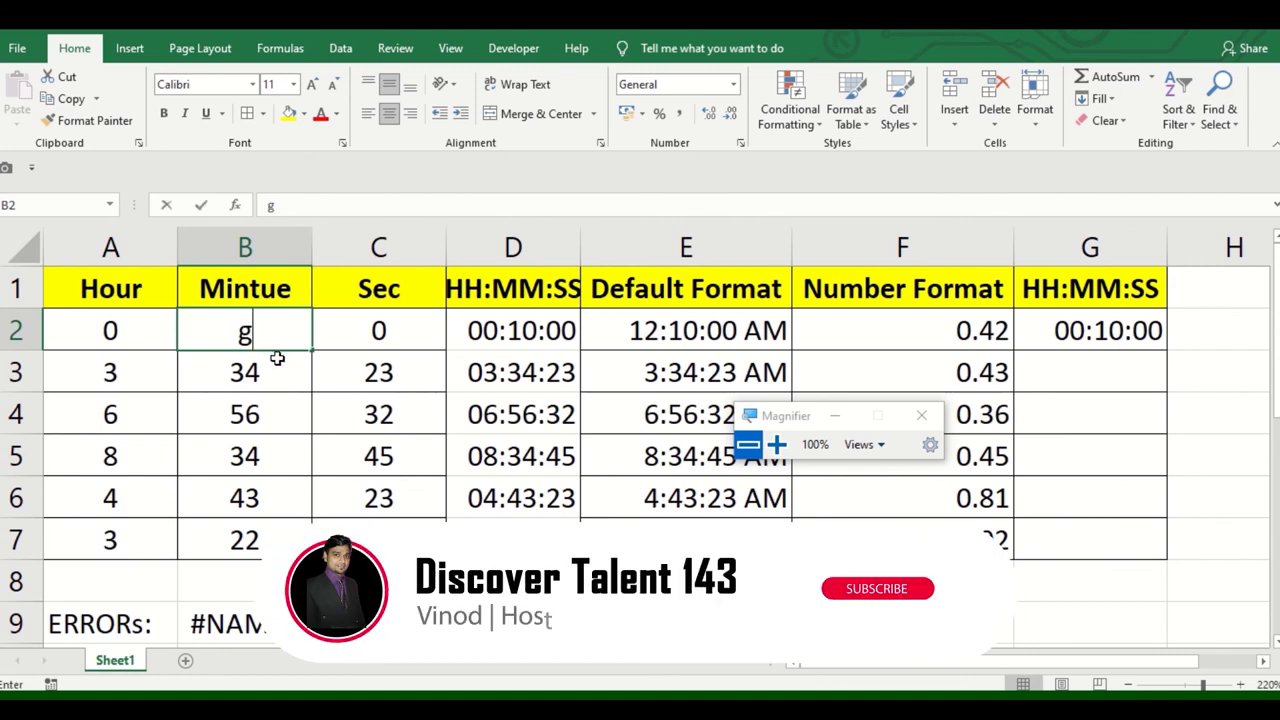
pyautogui.write('afdas')
pyautogui.press('Return')
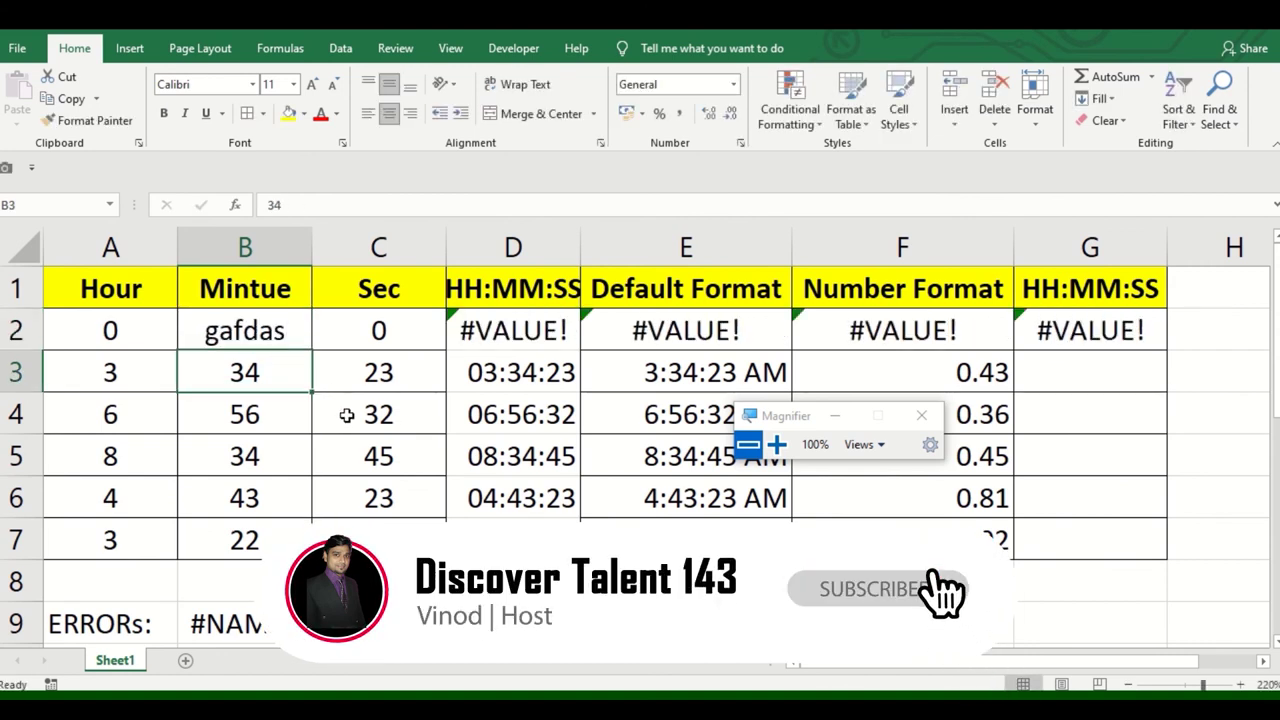
pyautogui.click(520, 340)
pyautogui.click(354, 630)
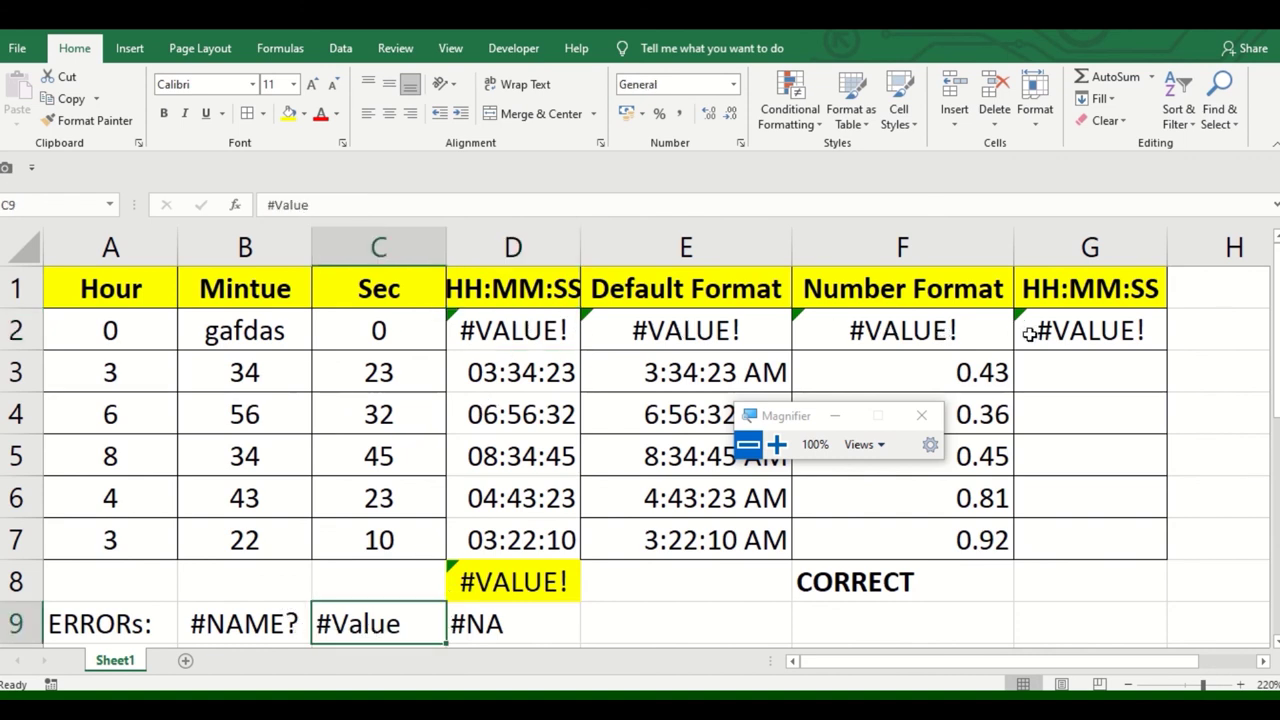
pyautogui.click(262, 337)
pyautogui.click(530, 583)
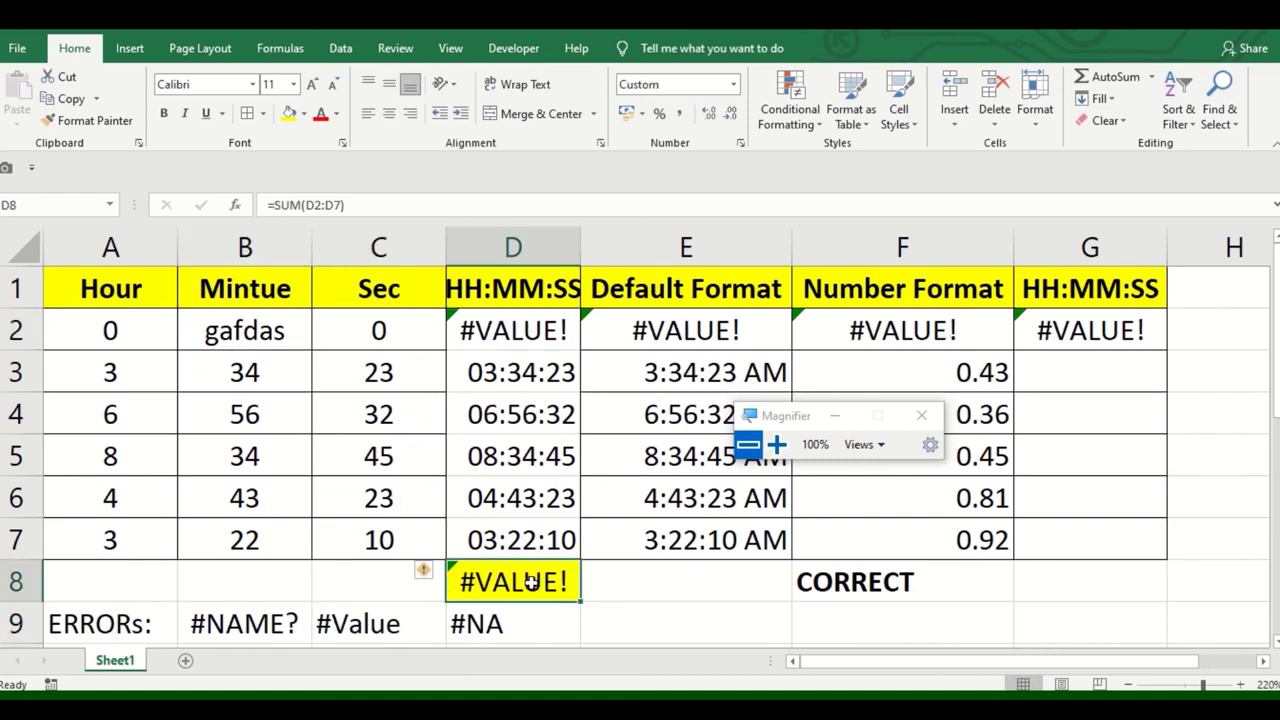
pyautogui.click(252, 337)
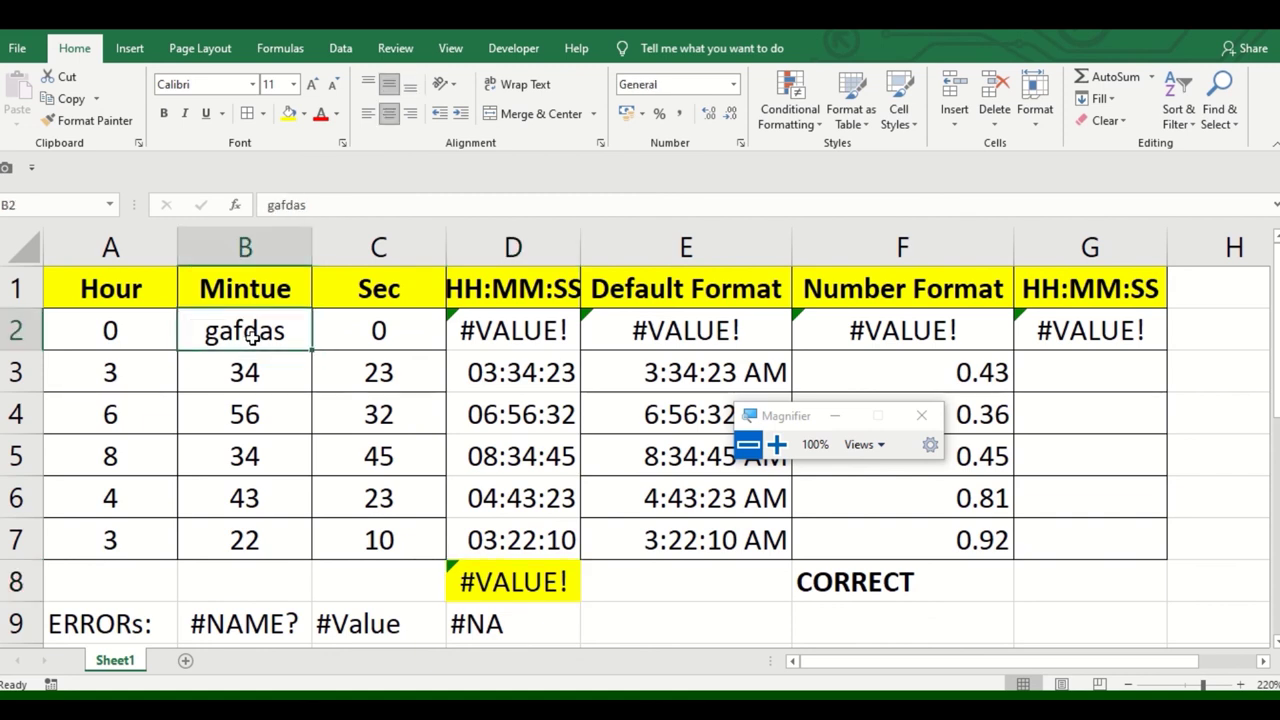
# Enter 66666 minutes in B3 to produce the #NUM! error in D3
pyautogui.click(287, 366)
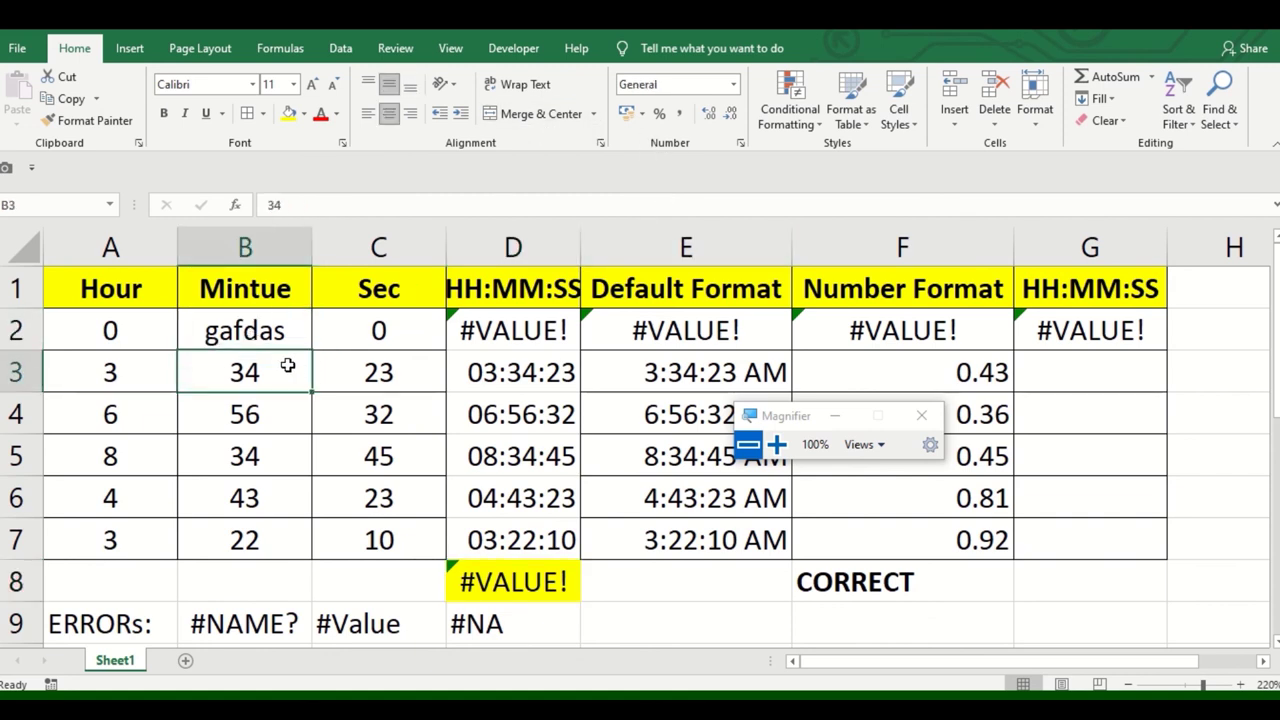
pyautogui.write('66666')
pyautogui.click(333, 454)
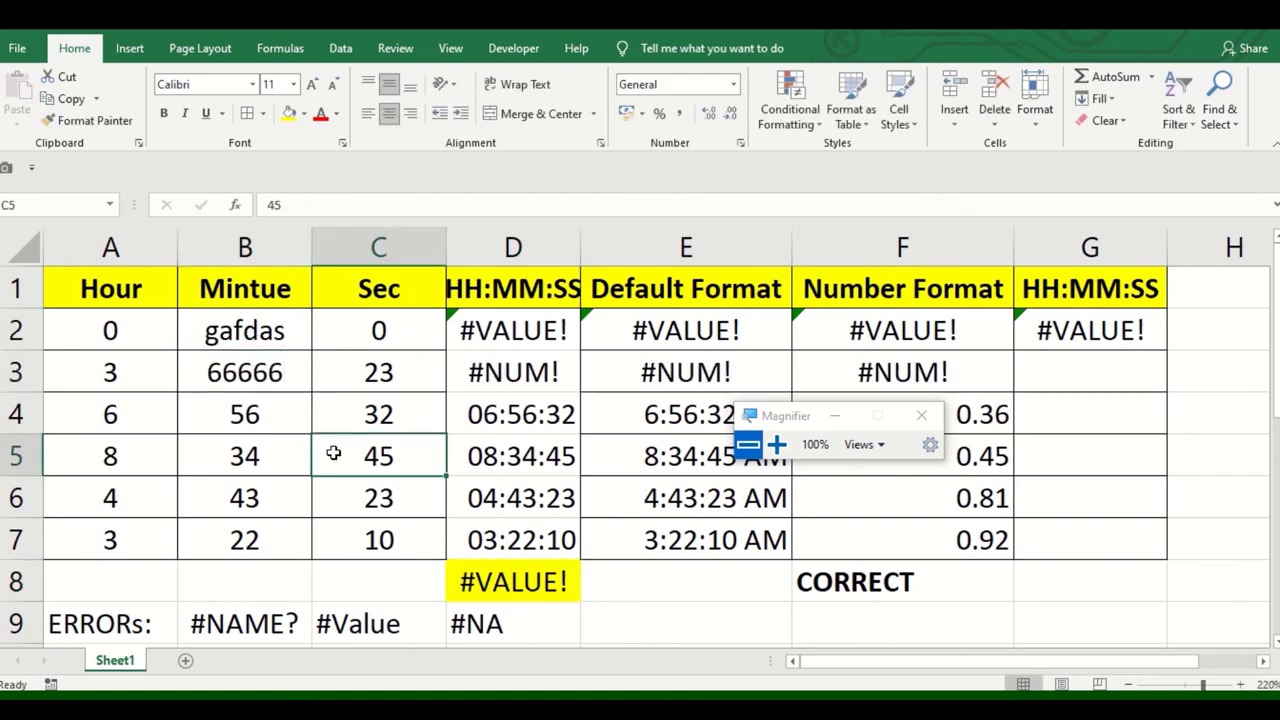
pyautogui.click(545, 362)
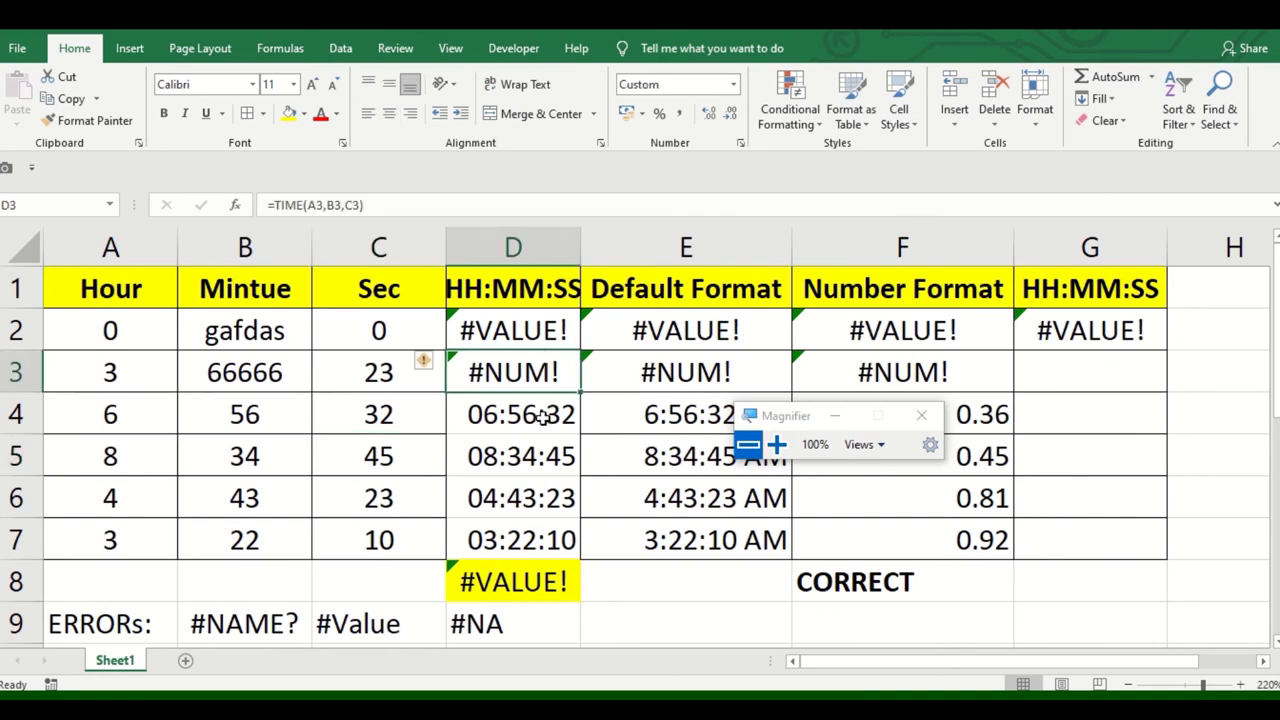
# Set B3 to 12 and B2 to 45 minutes so D8 totals 27:34:13
pyautogui.click(309, 370)
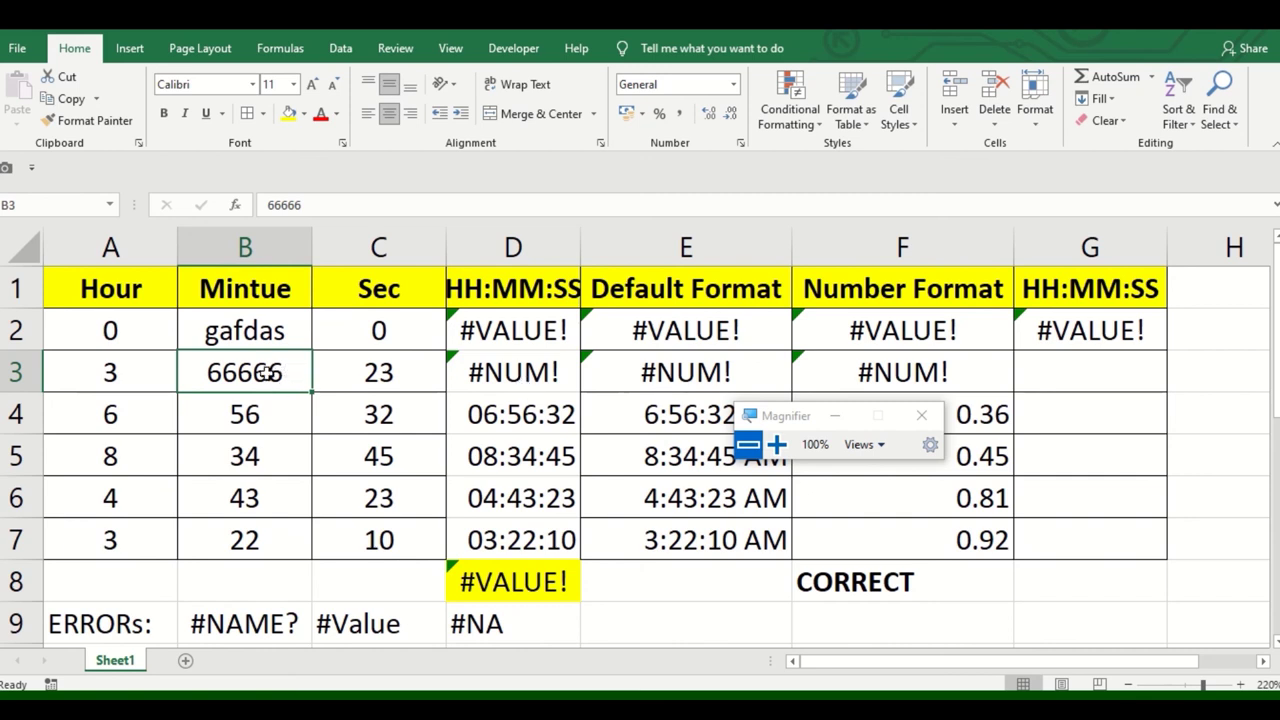
pyautogui.write('12')
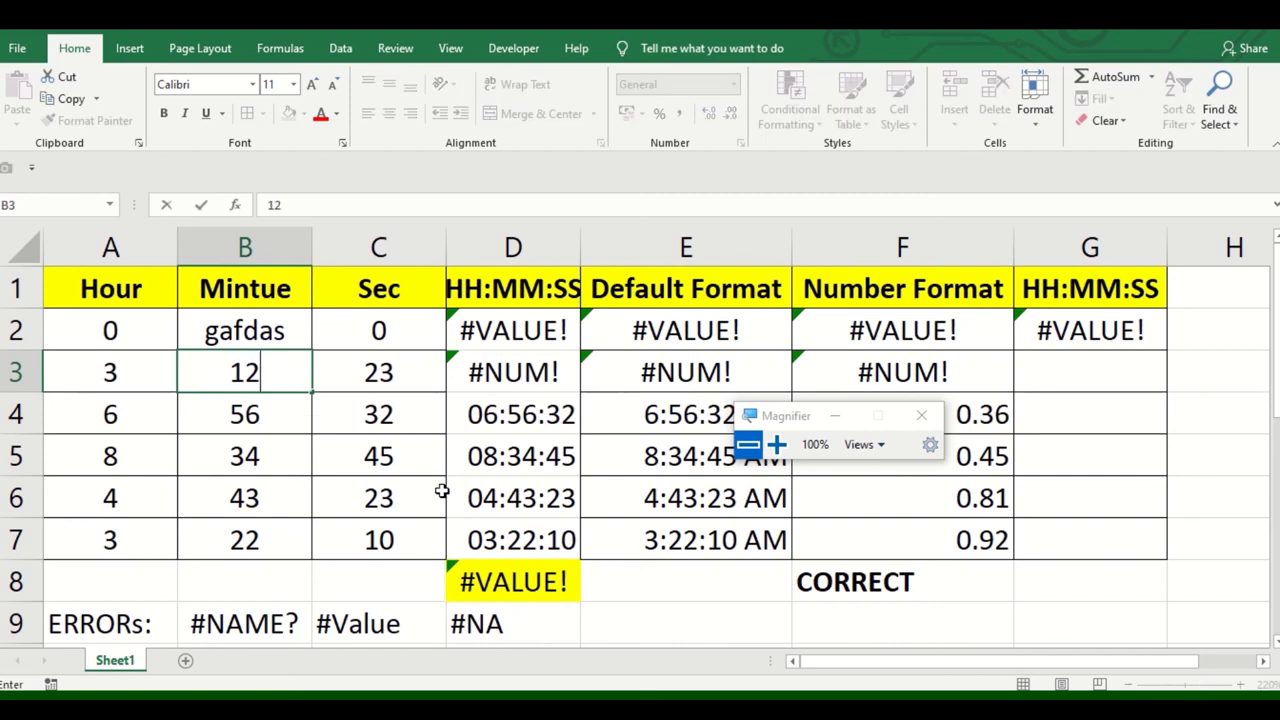
pyautogui.click(431, 490)
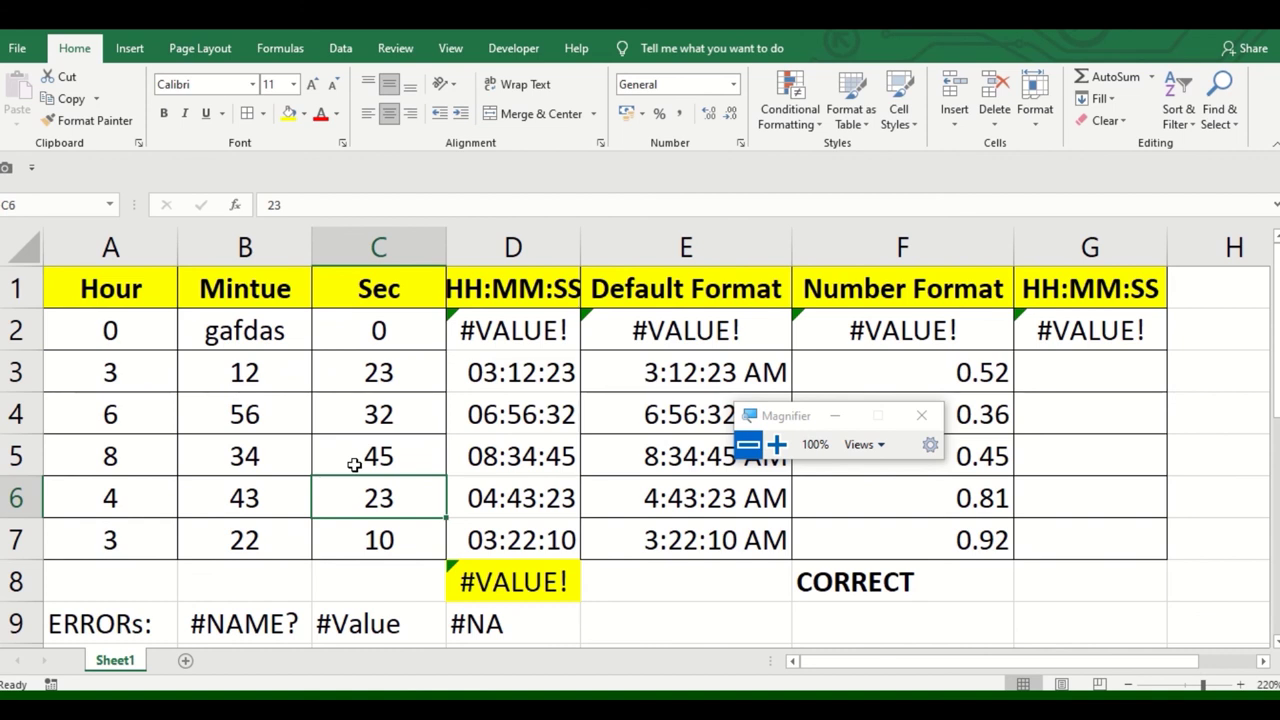
pyautogui.click(272, 342)
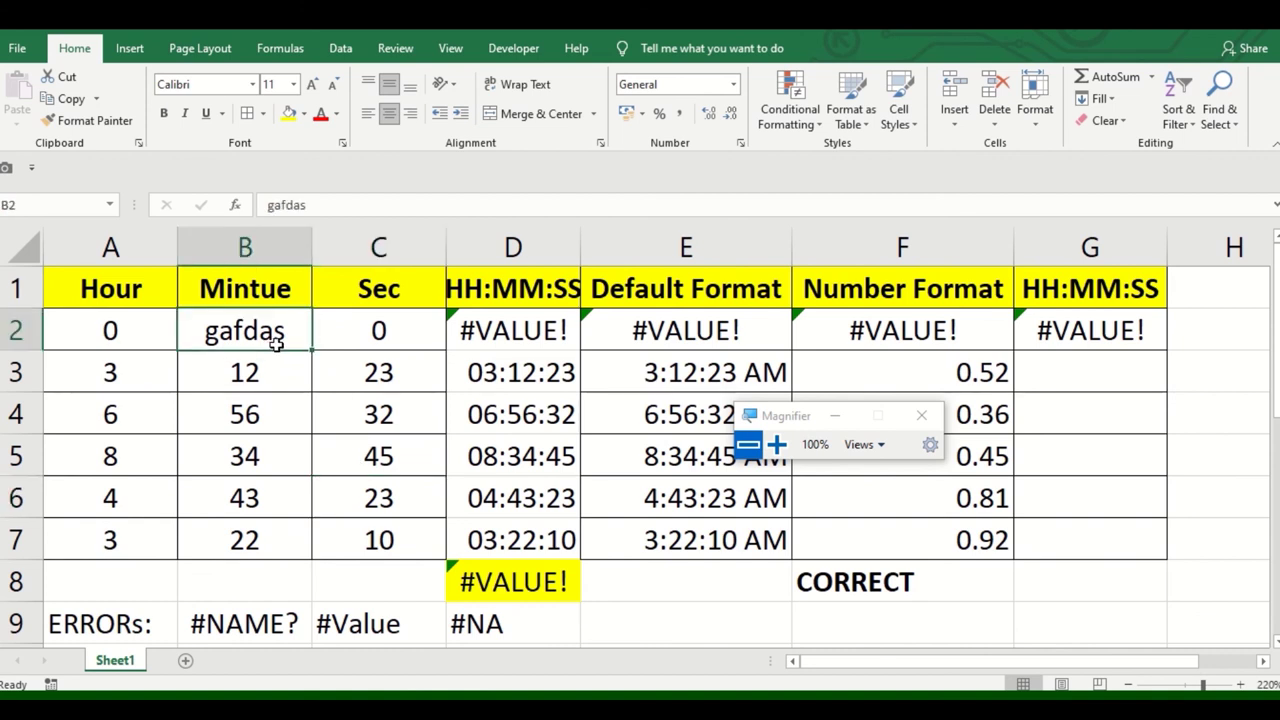
pyautogui.write('45')
pyautogui.click(328, 430)
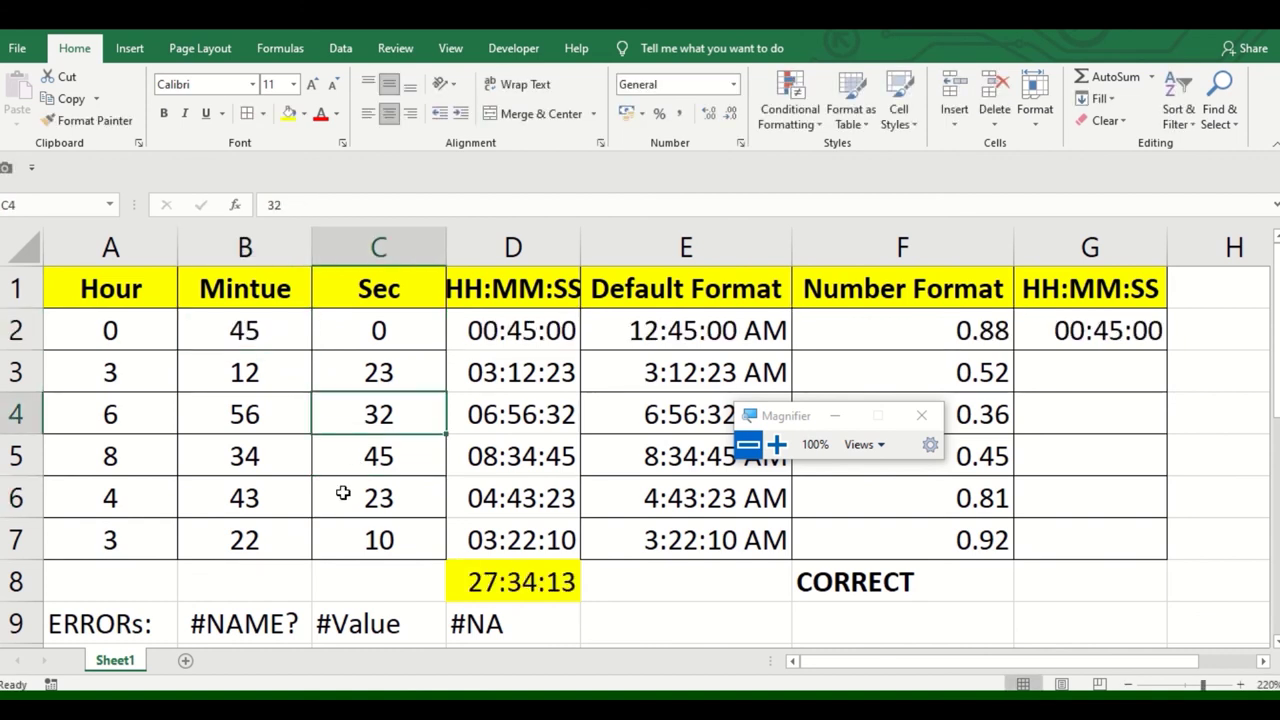